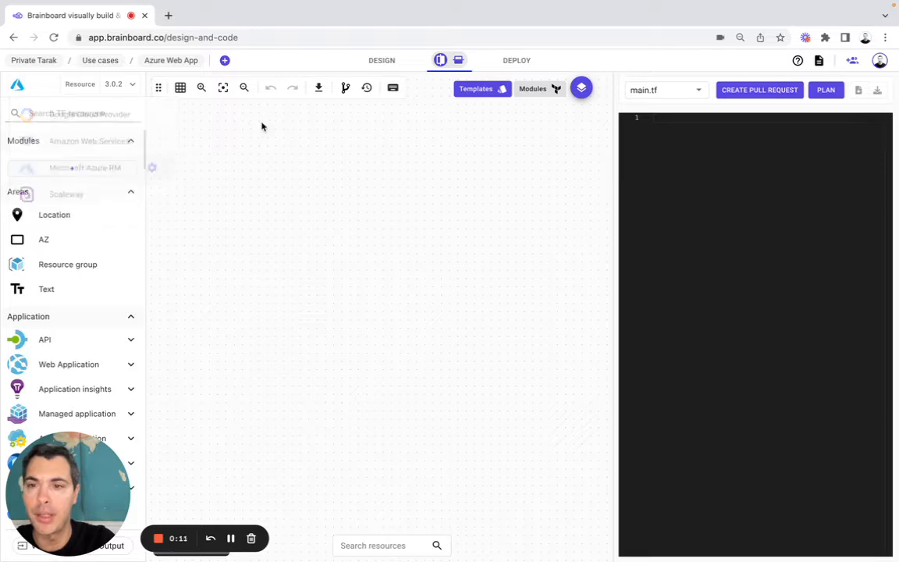
Add a Location area with resource name location-3f7ee42f to the empty canvas and enlarge it toward its lower-left corner
left_click_drag(81, 215, 245, 160)
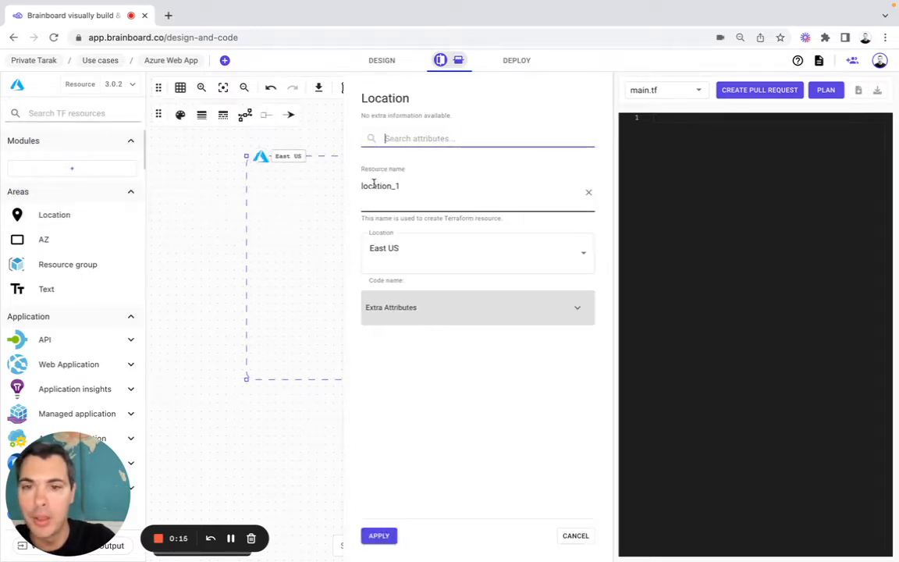
double_click(381, 185)
type("location-3f7ee42f")
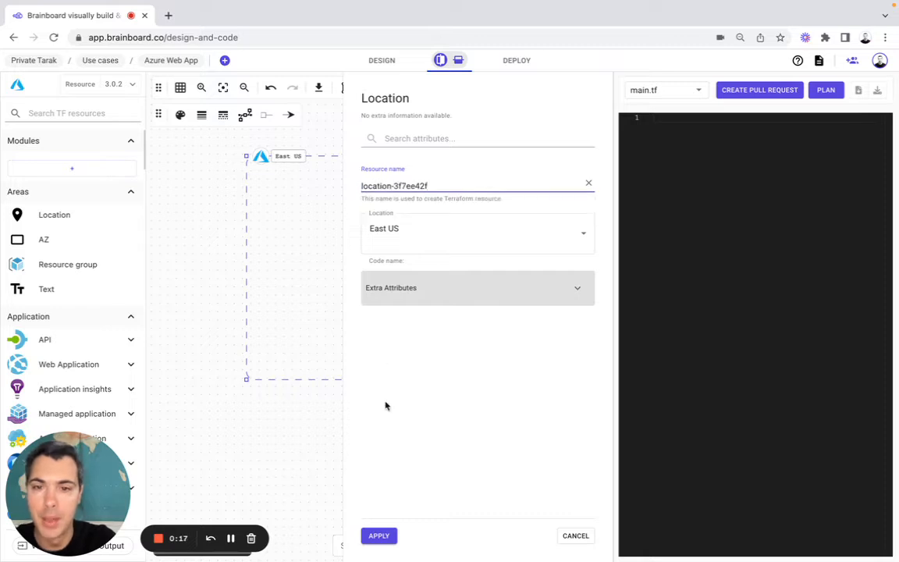
left_click(380, 535)
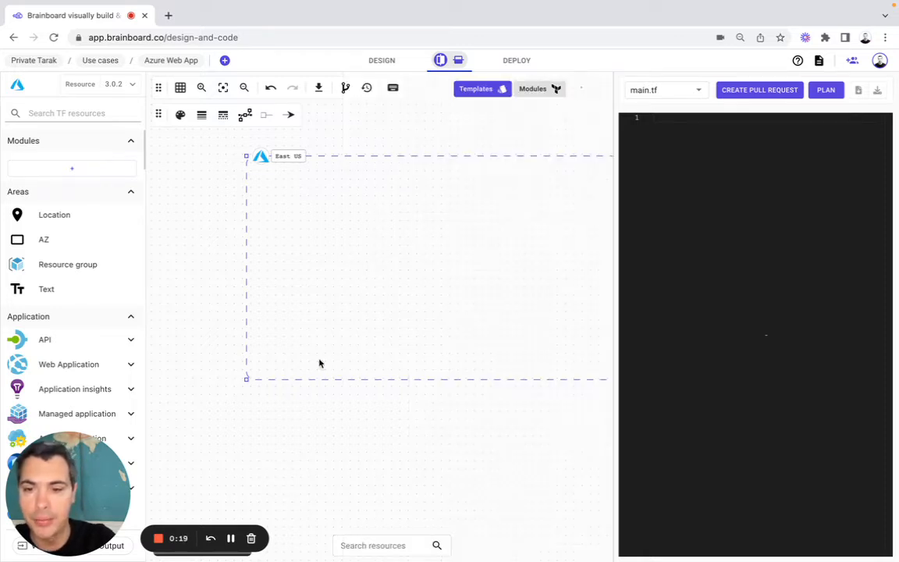
left_click_drag(245, 382, 166, 495)
Add a resource group inside the East US location with resource name app-service-resource-group and name webRG
left_click_drag(74, 264, 228, 193)
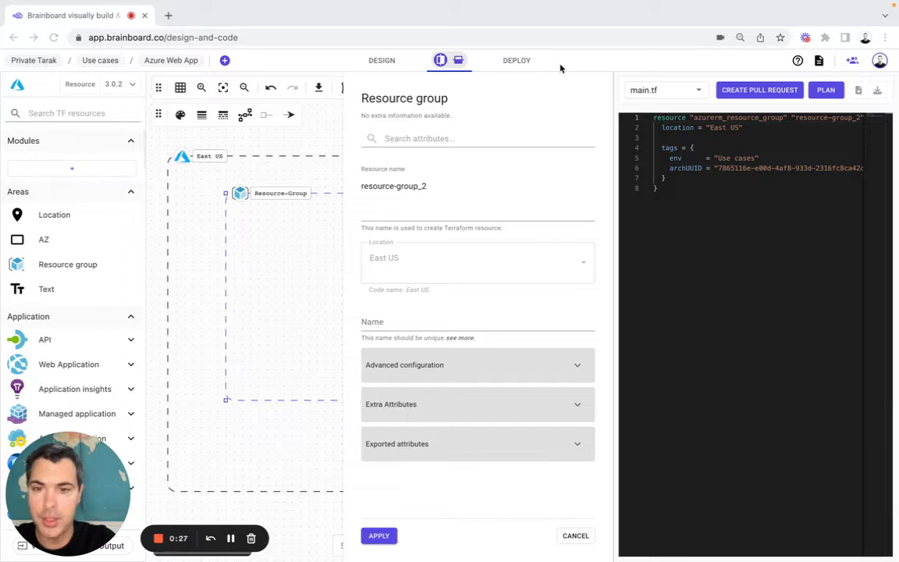
triple_click(444, 186)
type("app-service-resource-group")
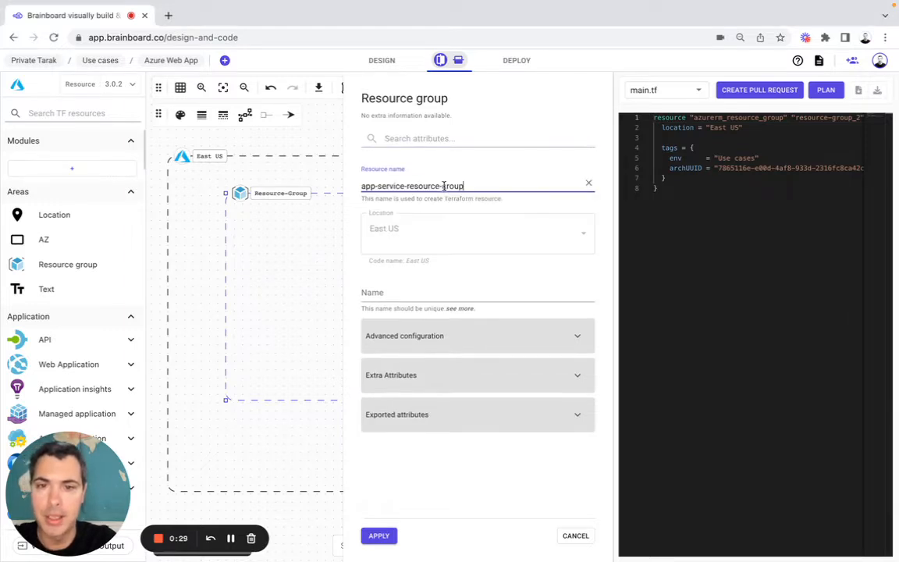
key("super+Tab")
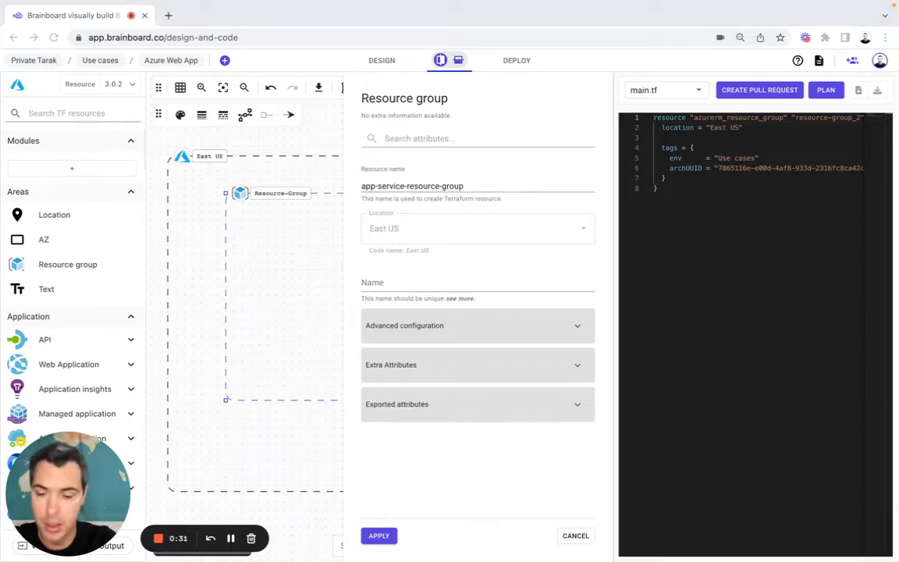
left_click(377, 283)
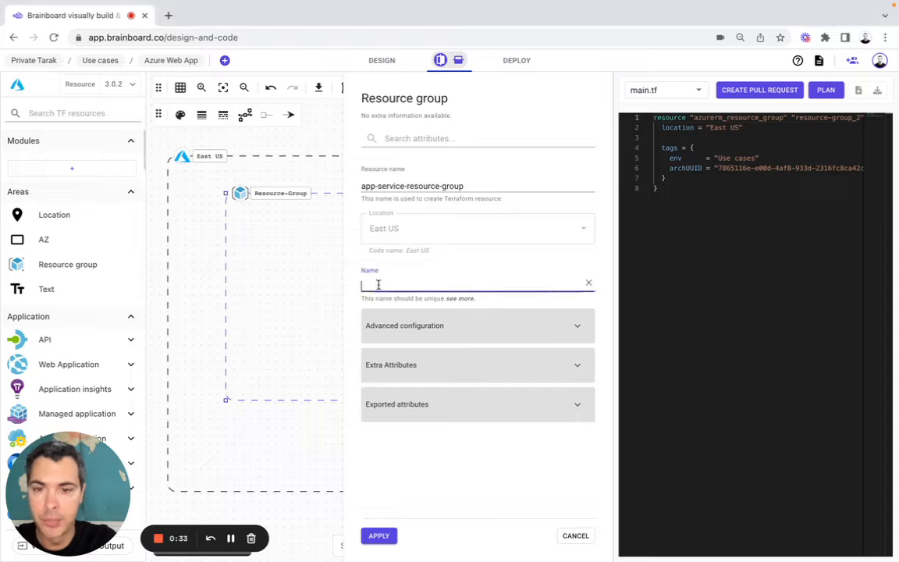
type("webRG")
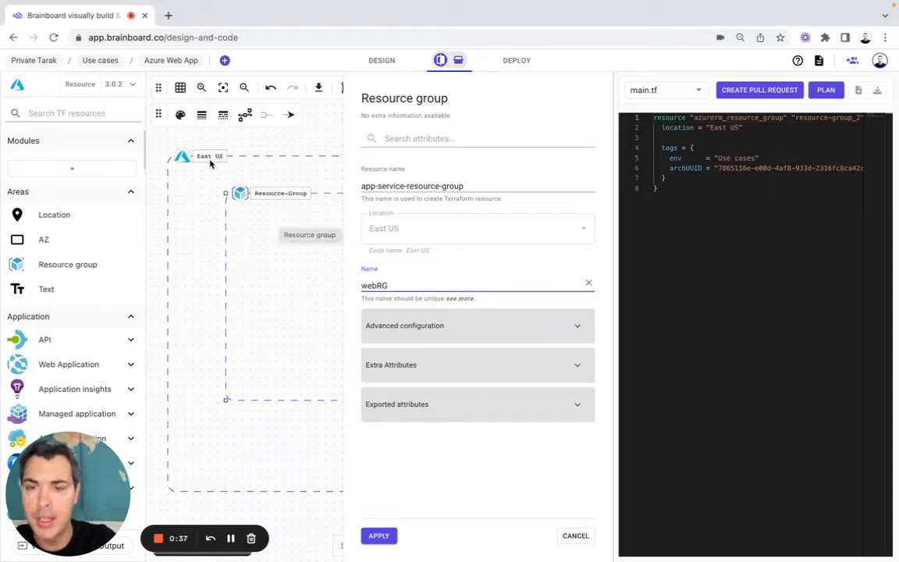
left_click_drag(370, 228, 402, 232)
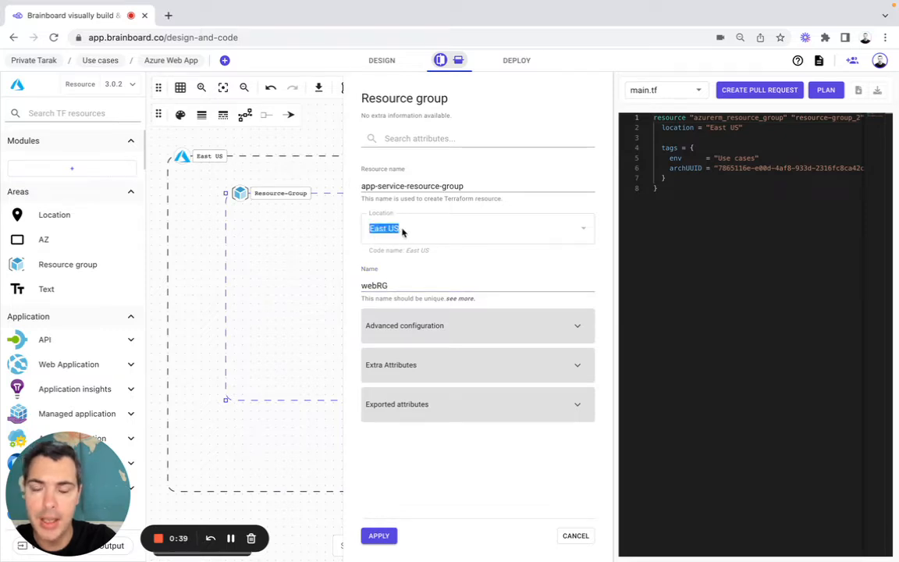
left_click(380, 534)
Enlarge the resource group downward and sideways so it nearly fills the East US location area, and fit the diagram to the canvas
left_click_drag(514, 402, 644, 479)
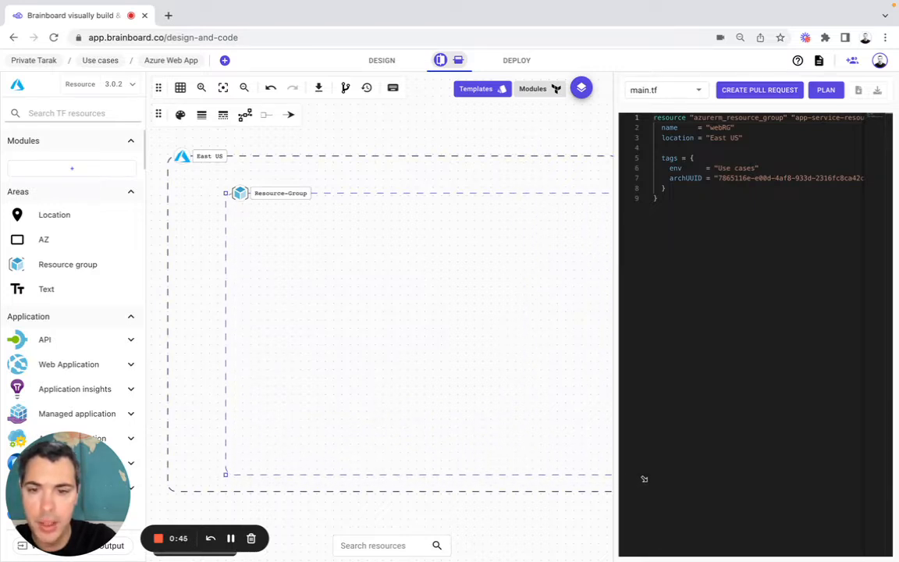
left_click_drag(226, 474, 189, 476)
left_click(303, 241)
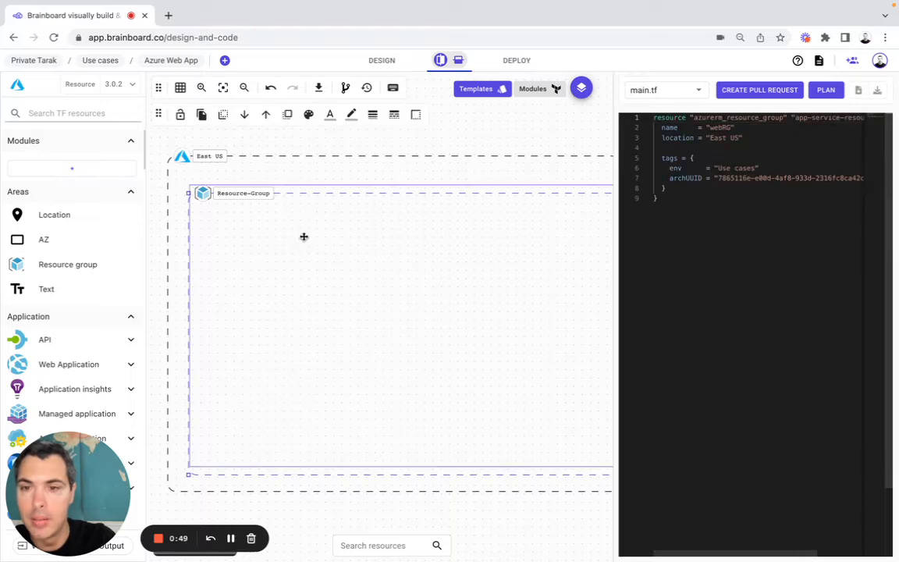
left_click(224, 88)
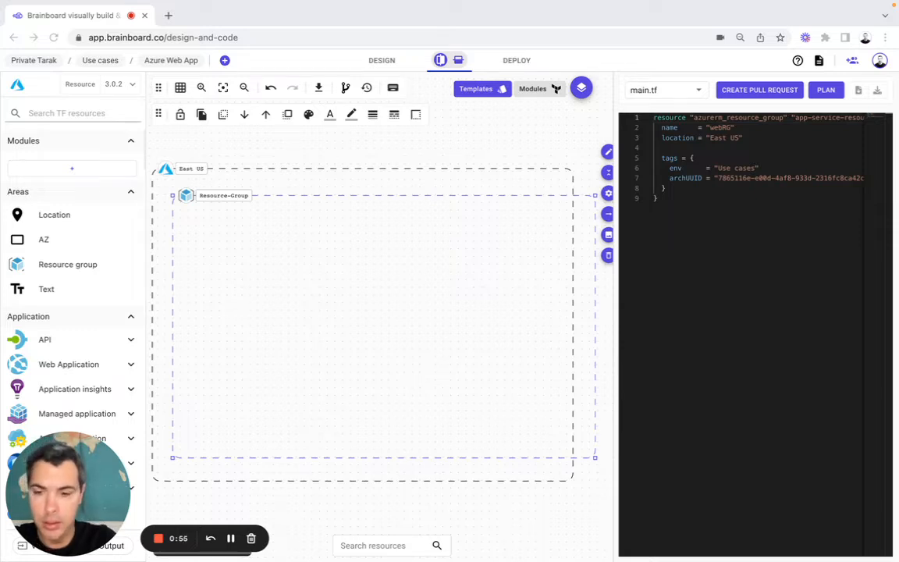
Find the DNS zone resource and add it inside the resource group, with resource-group as main parent and location configuration inherited
left_click(68, 114)
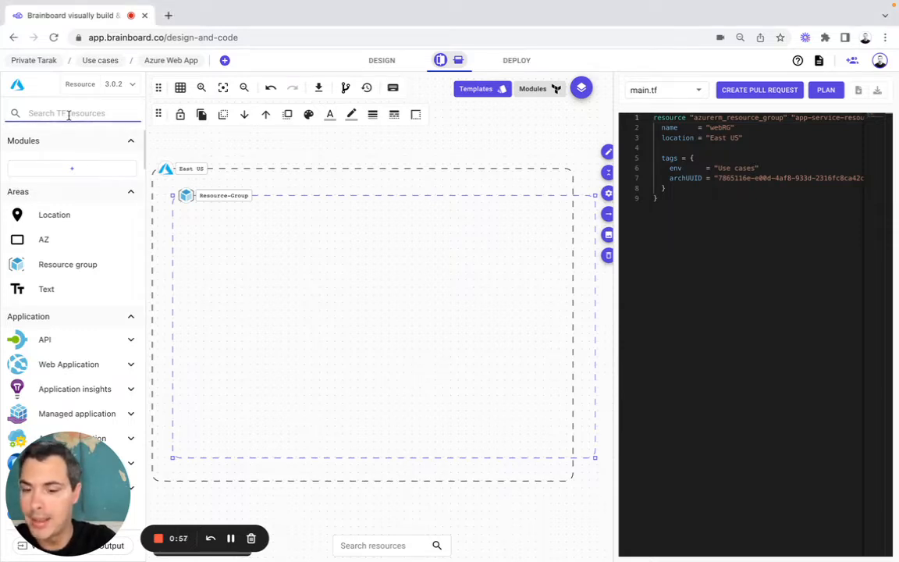
type("DNS zone")
left_click_drag(55, 238, 234, 306)
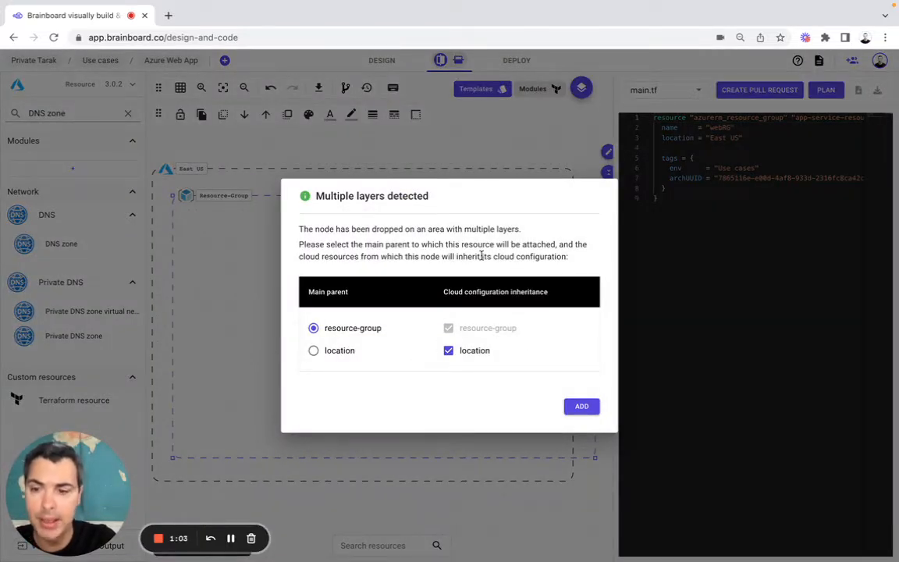
left_click(583, 406)
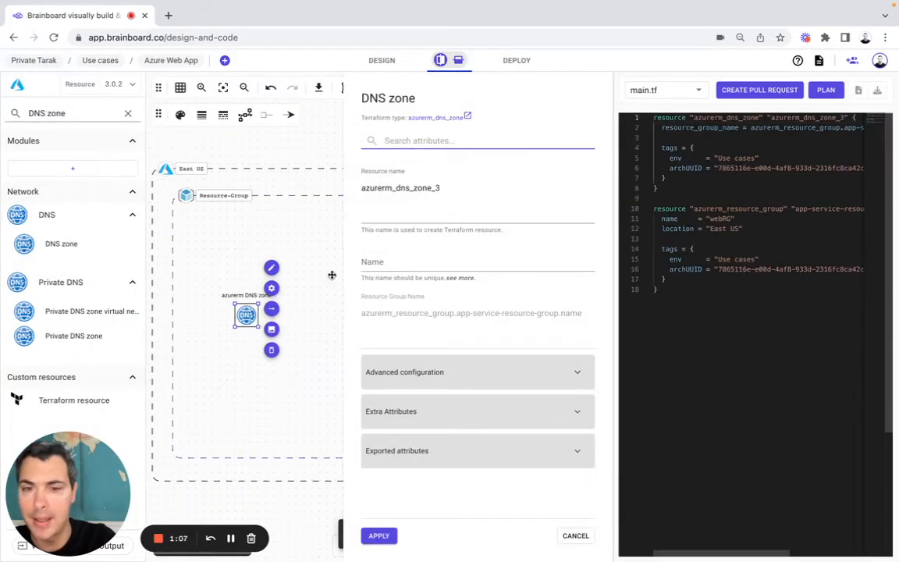
Configure the DNS zone with resource name dns-zone and name app-service.brainboard.co, and apply the settings
key("super+Tab")
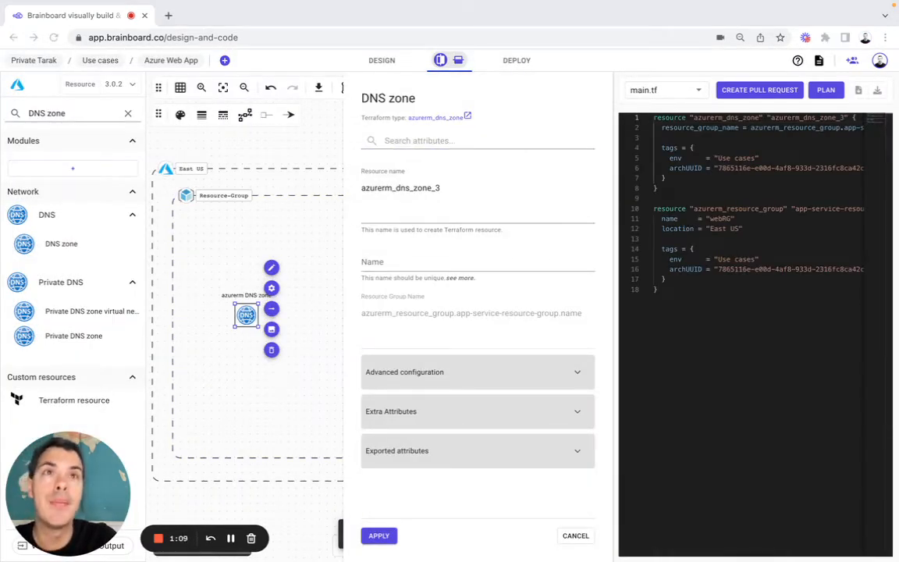
double_click(394, 188)
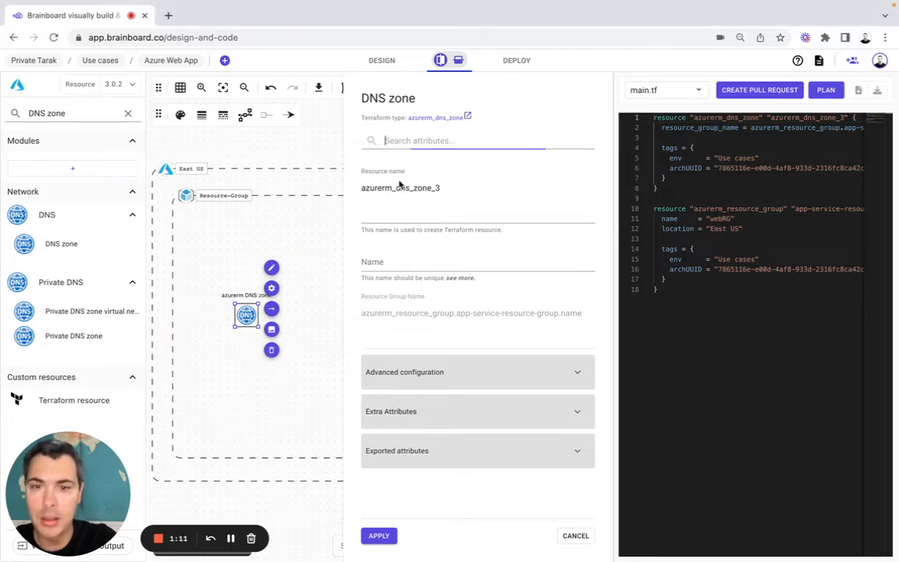
type("dns-zone")
left_click(376, 232)
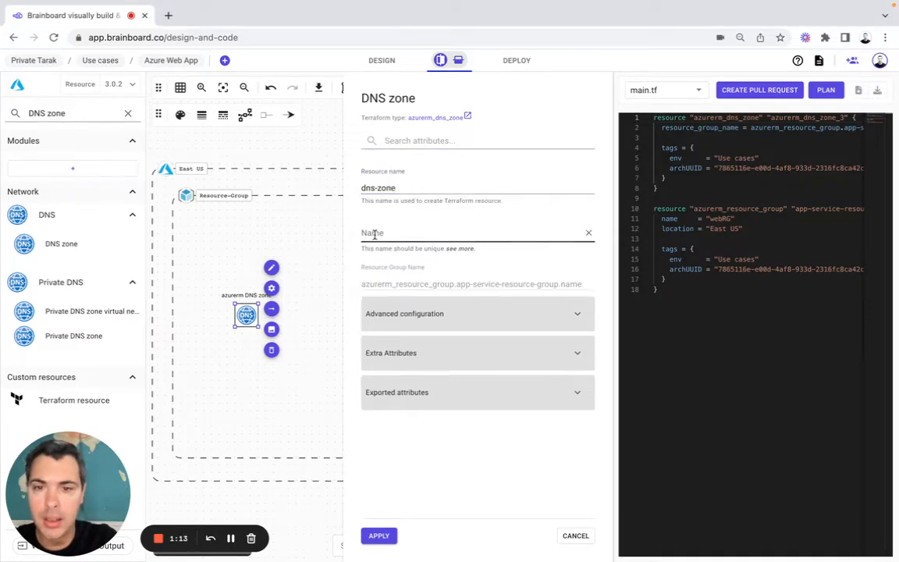
key("super+Tab")
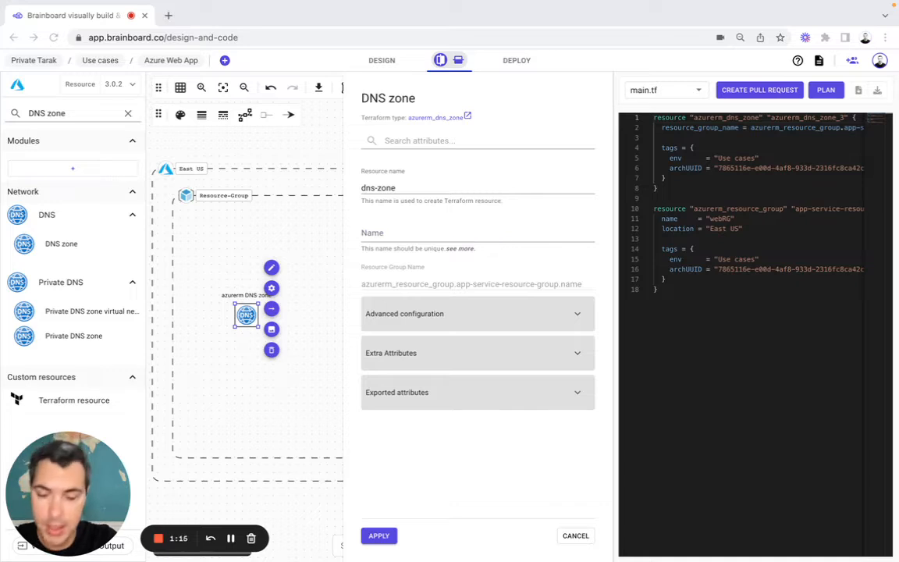
left_click(378, 238)
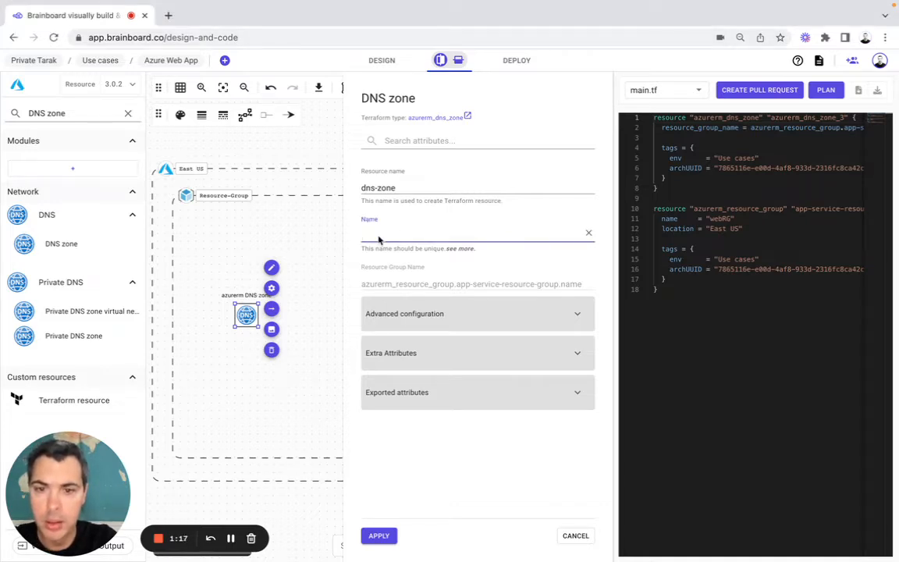
type("app-service.brainboard.co")
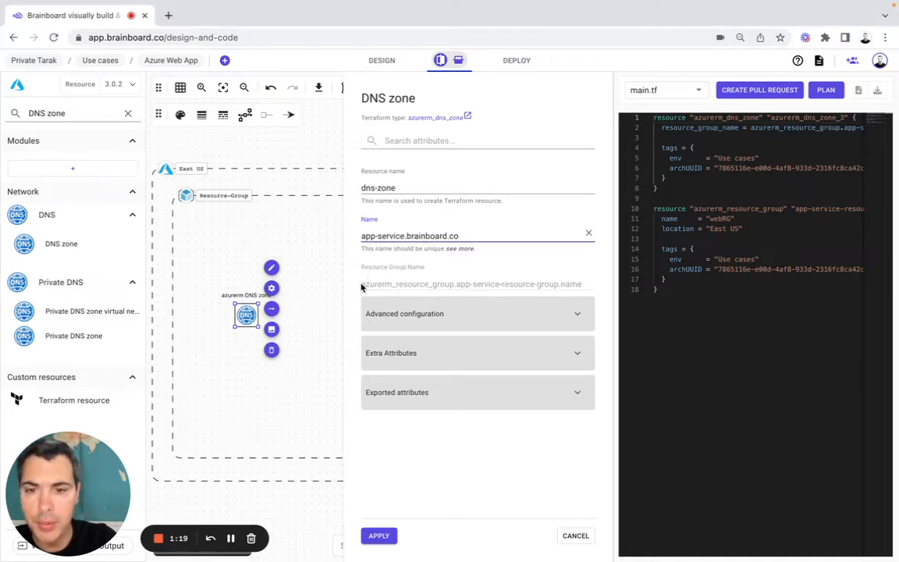
left_click_drag(361, 288, 587, 292)
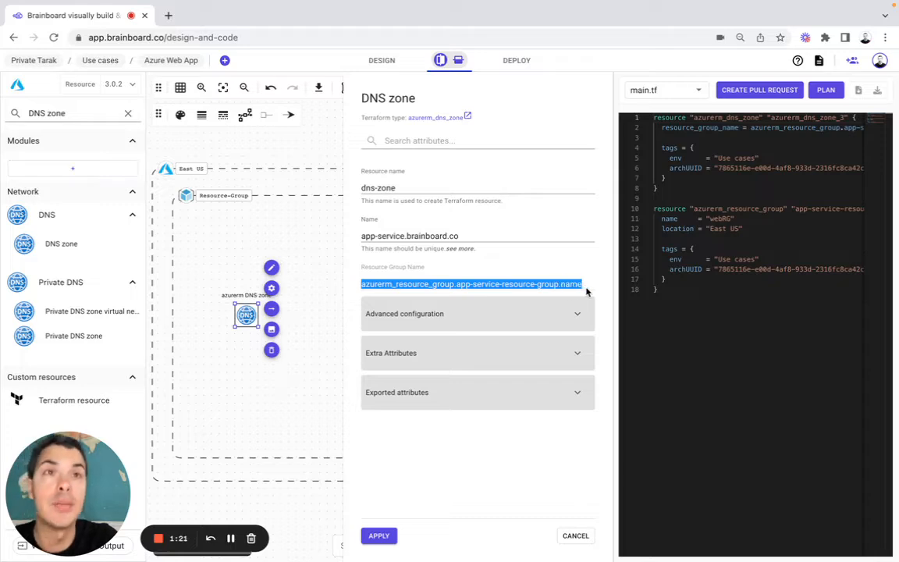
left_click(379, 536)
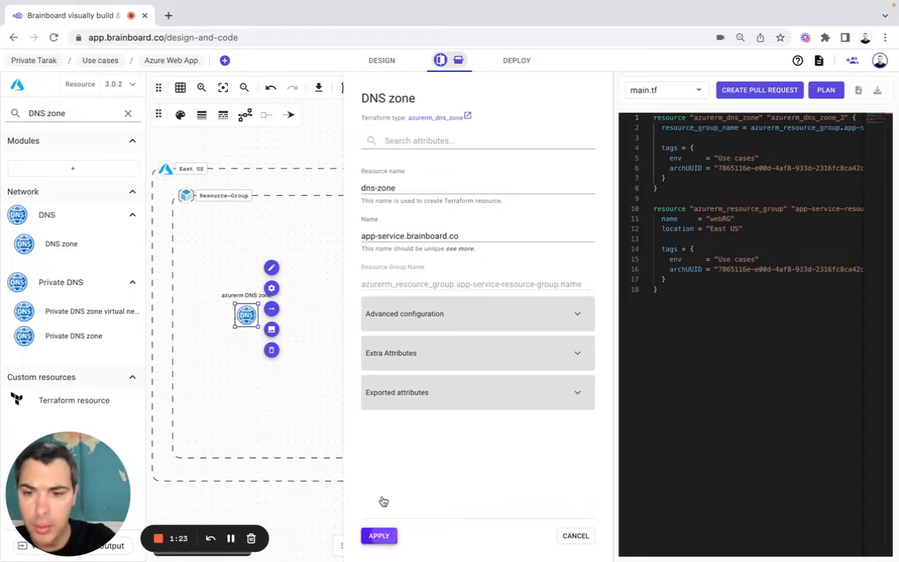
Shorten the DNS zone node's label on the diagram to "DNS zone"
left_click(271, 268)
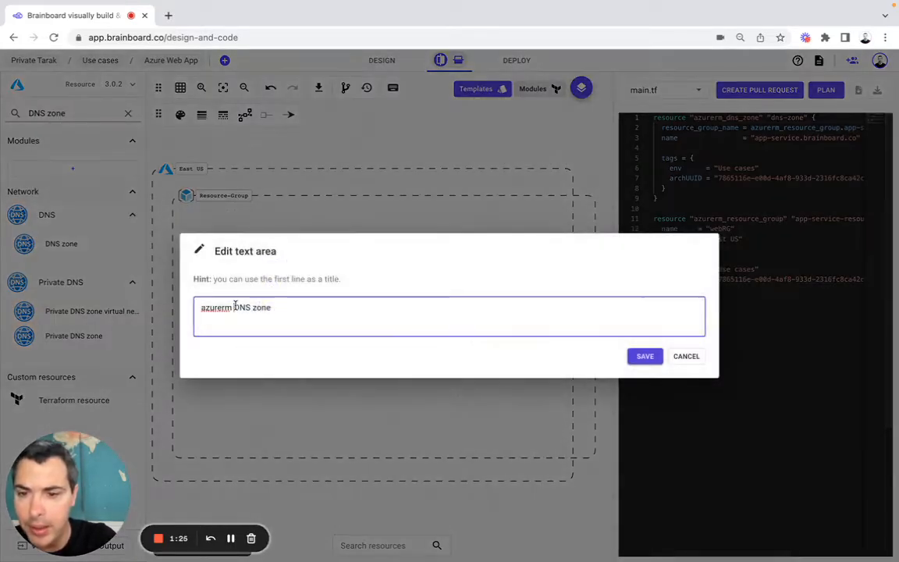
left_click_drag(235, 307, 186, 310)
key("BackSpace")
left_click(644, 356)
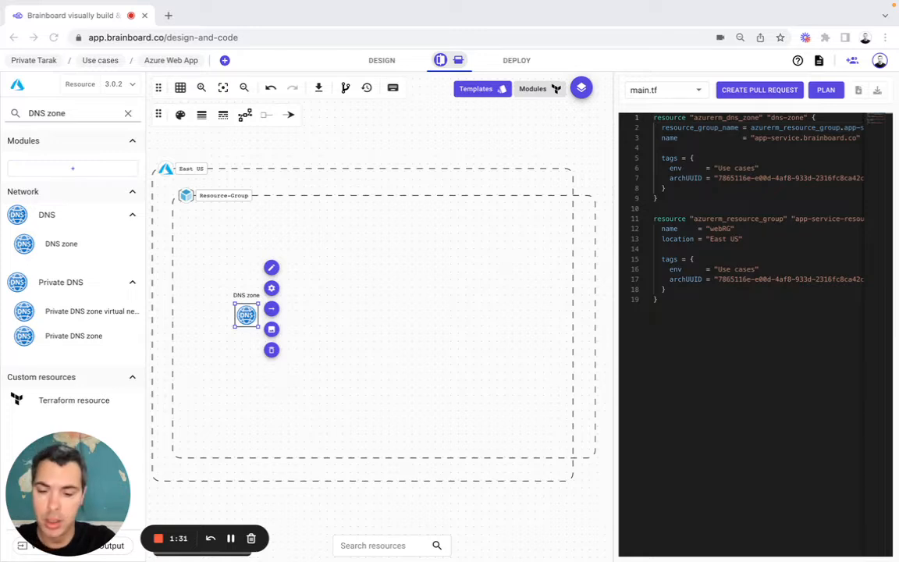
Find the DNS A record resource and add it below the DNS zone, with resource-group as main parent and location configuration inherited
triple_click(78, 113)
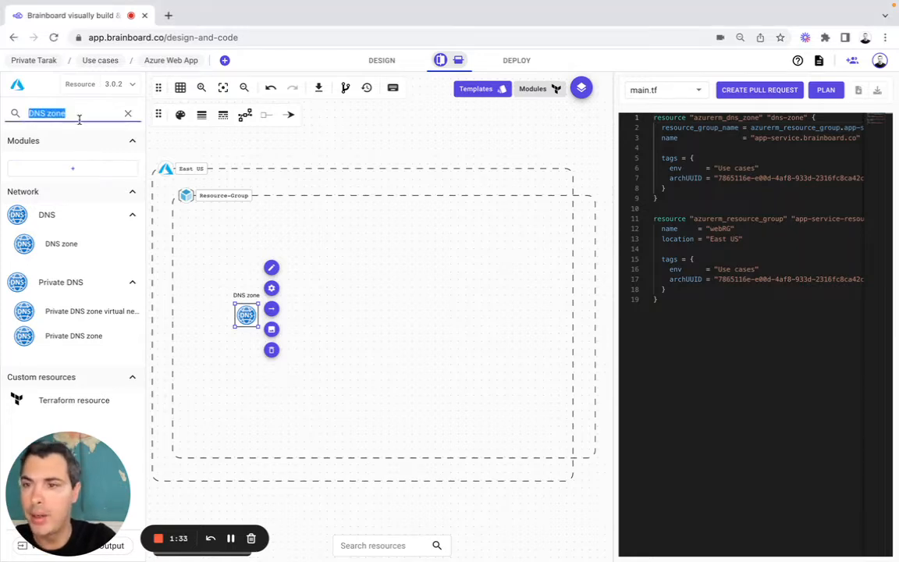
type("DNS A record")
left_click_drag(82, 244, 247, 359)
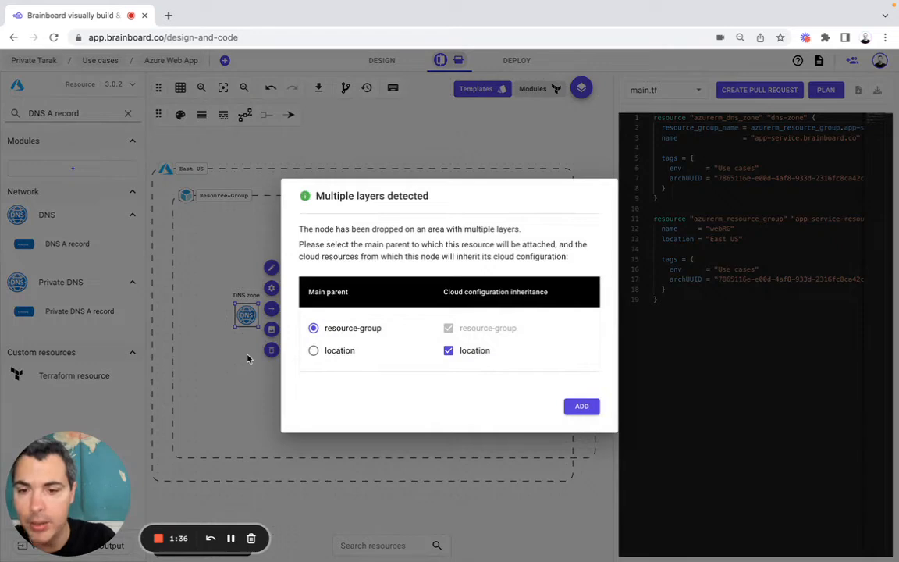
left_click(580, 406)
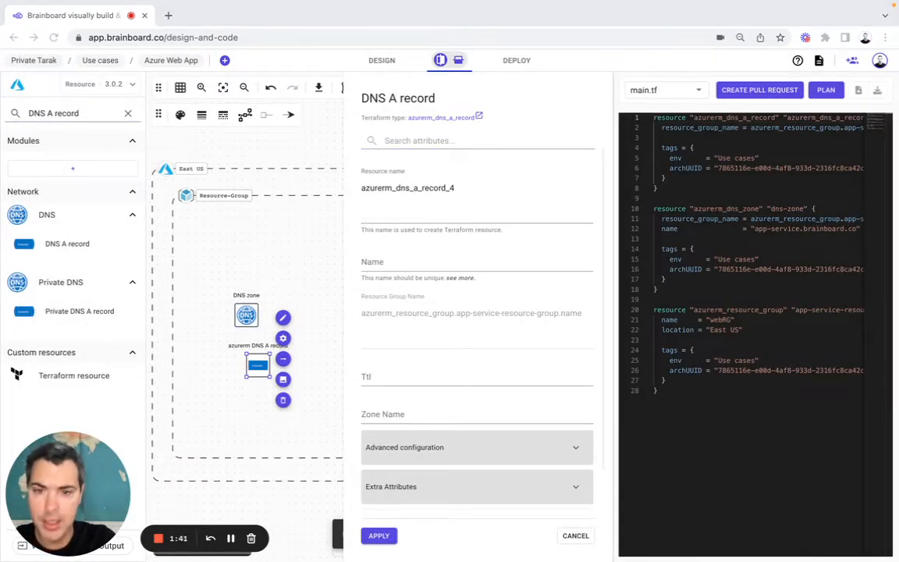
Set the DNS A record's resource name to dns_a_record and its name to app-service-a-record
left_click(439, 187)
double_click(441, 188)
type("dns_a_record")
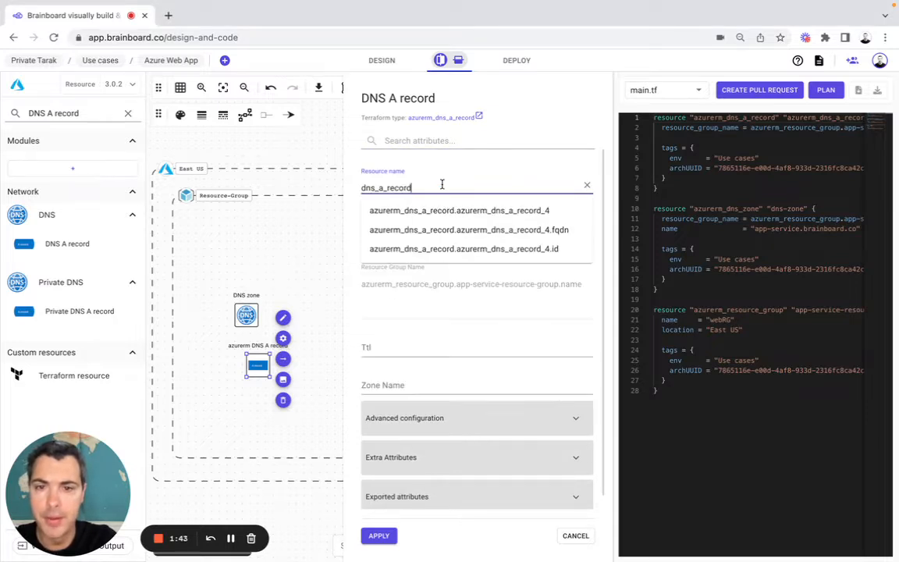
left_click(350, 215)
left_click(384, 238)
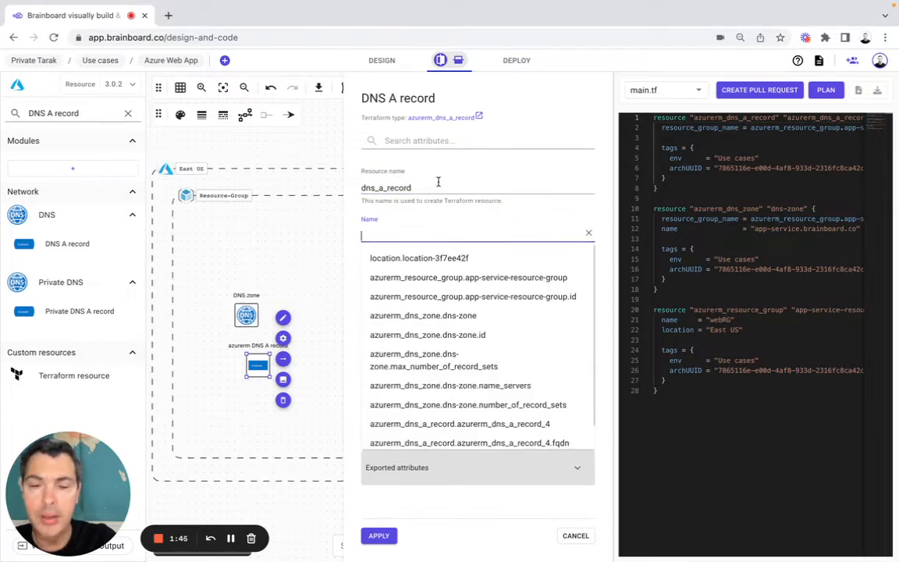
key("super+Tab")
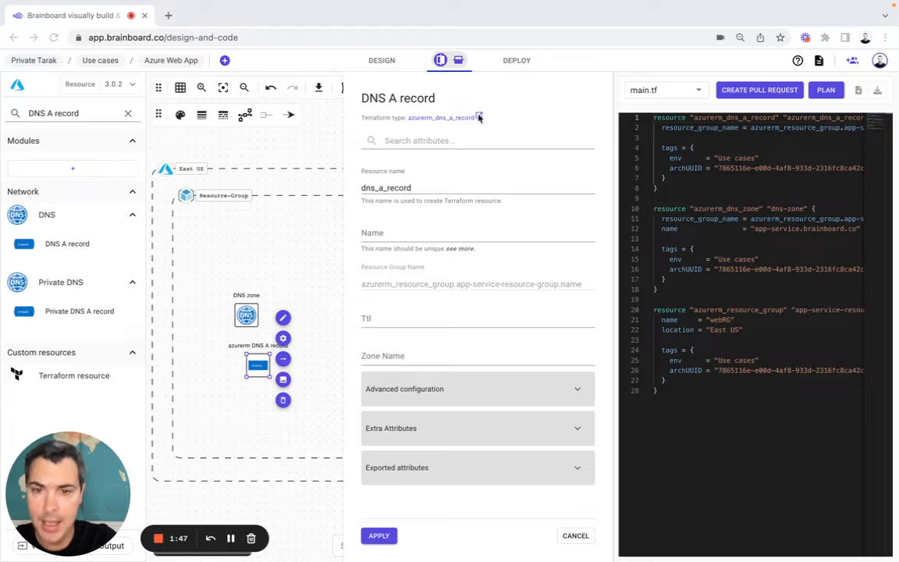
left_click(370, 231)
type("app-service-a-record")
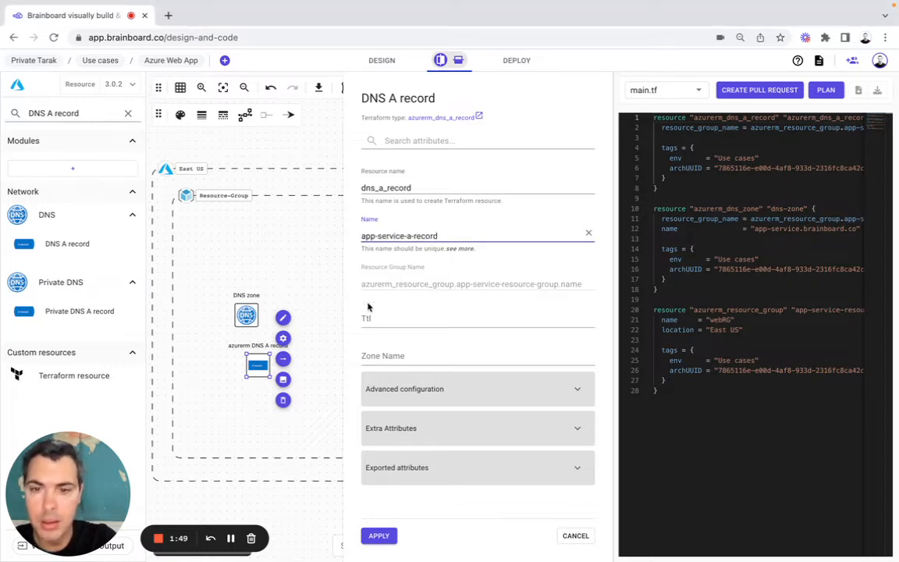
Set the DNS A record's TTL to 300
left_click_drag(362, 286, 567, 294)
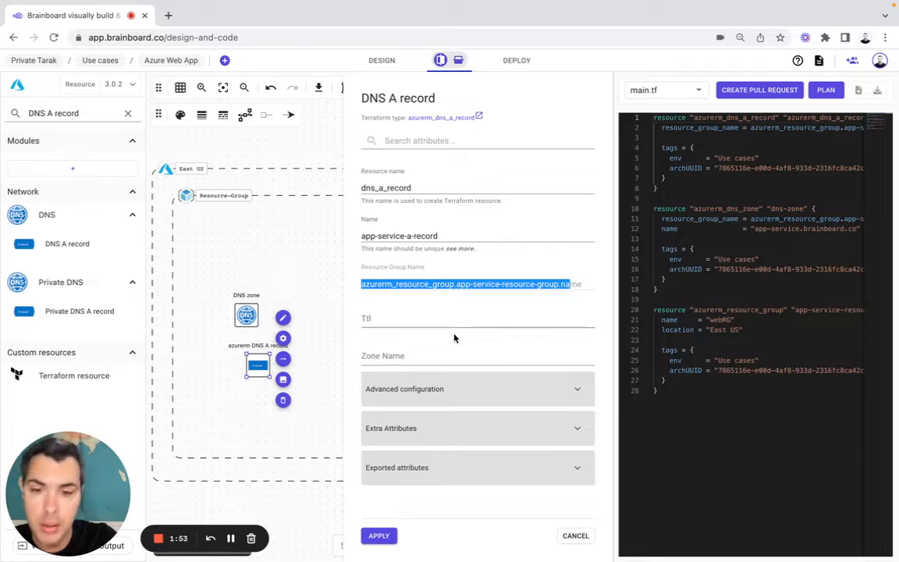
left_click(425, 319)
type("300")
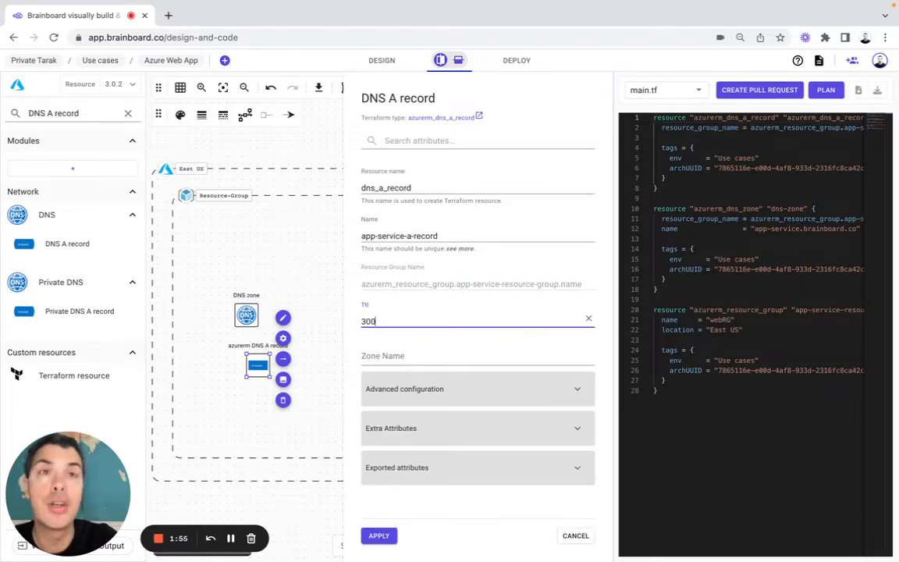
key("super+Tab")
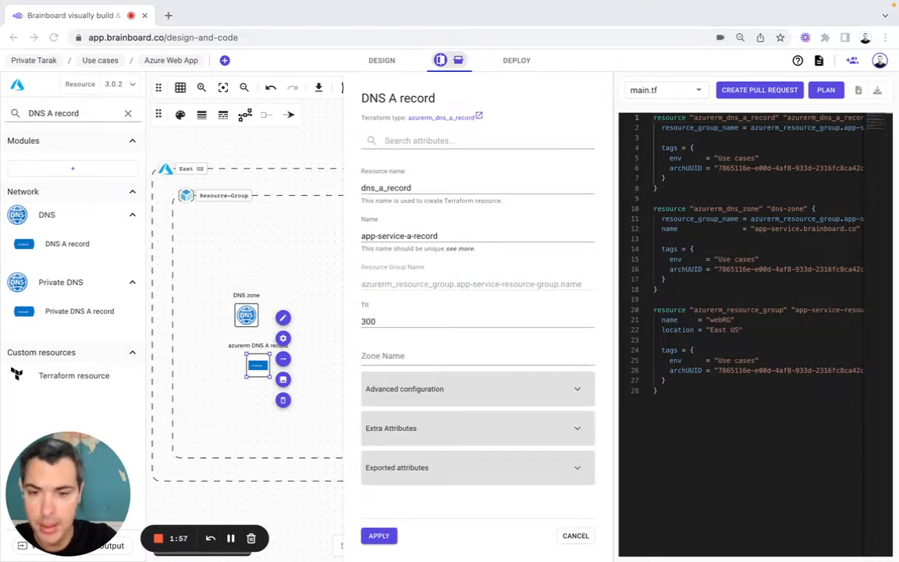
Set the DNS A record's zone name to azurerm_dns_zone.dns-zone.name
key("super+Tab")
left_click(374, 357)
type("azurerm_dns_zone.dns-zone.name")
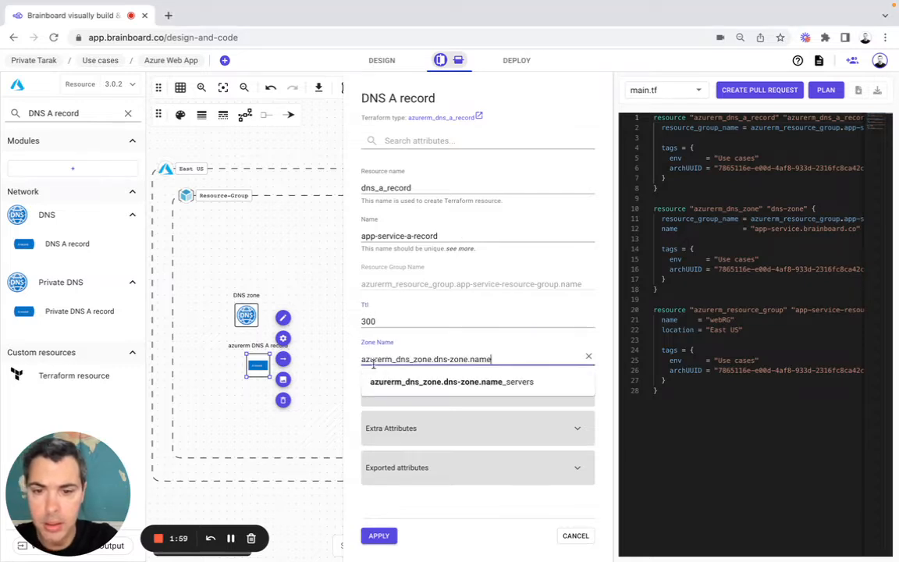
left_click(352, 359)
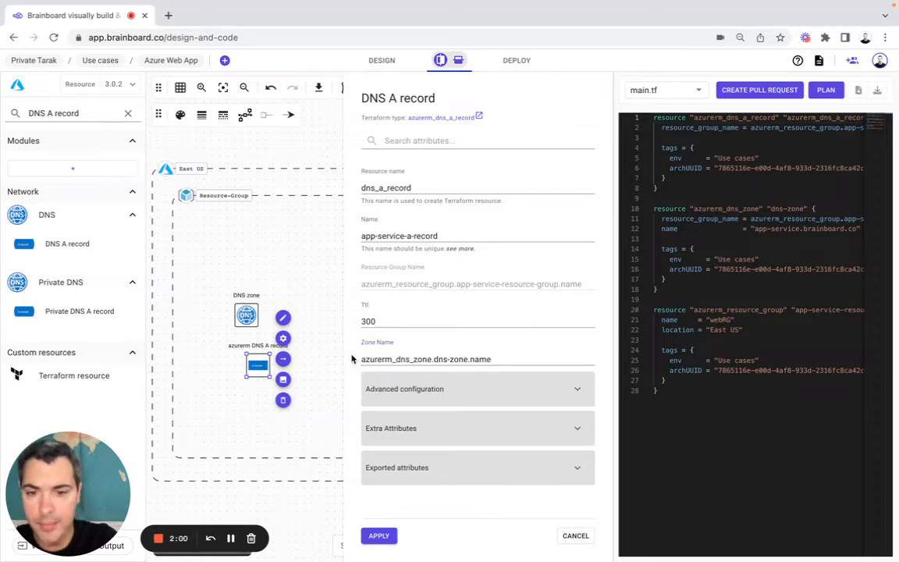
Add 10.0.180.17 to the DNS A record's records in the advanced configuration and apply the settings
left_click(402, 394)
left_click(393, 429)
key("super+Tab")
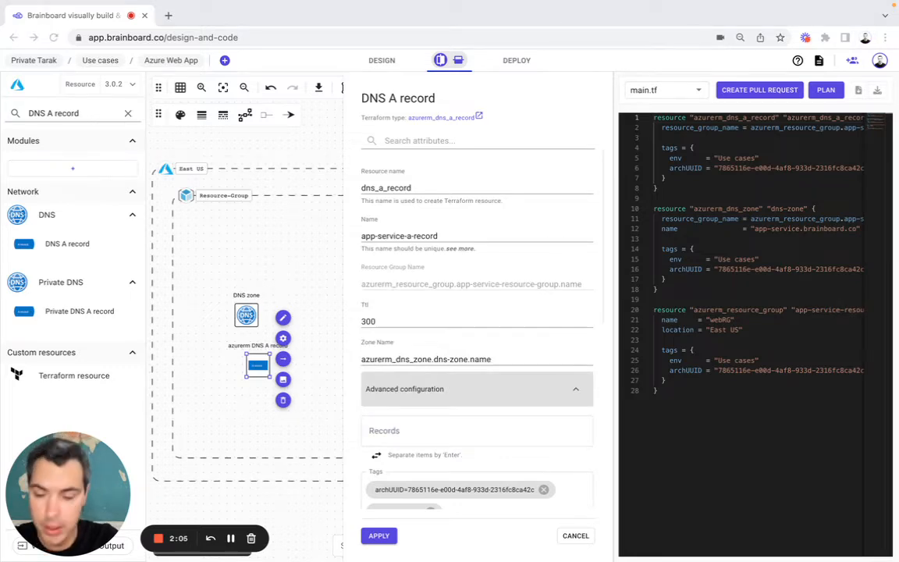
left_click(403, 427)
type("10.0.180.17")
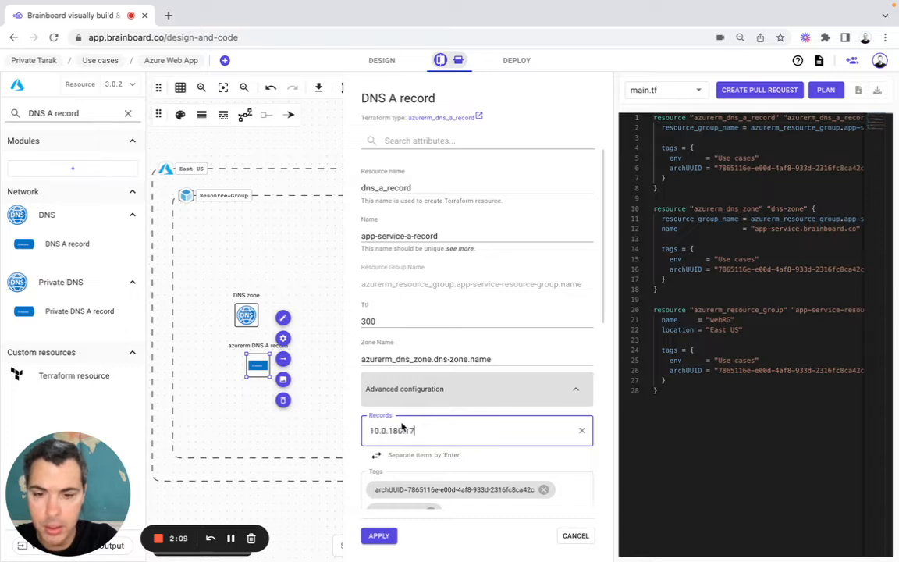
key("Return")
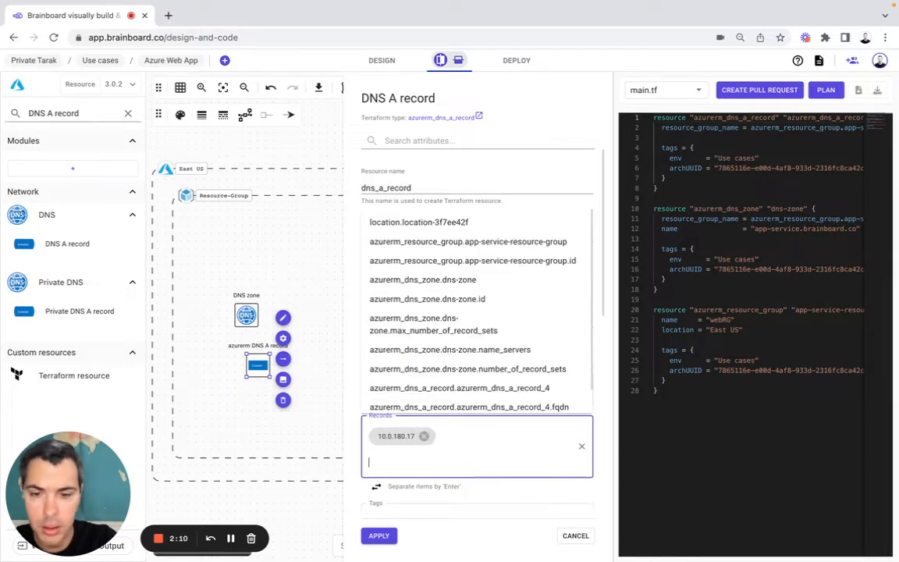
left_click(381, 536)
Align the DNS A record node directly below the DNS zone and shorten its label to "DNS A record"
left_click_drag(257, 369, 248, 371)
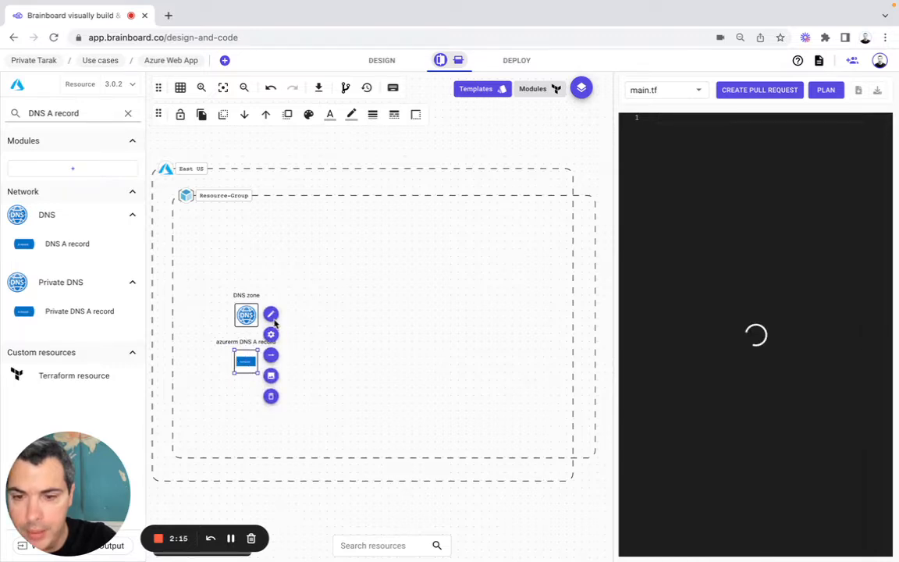
left_click(273, 316)
left_click_drag(235, 307, 200, 307)
key("BackSpace")
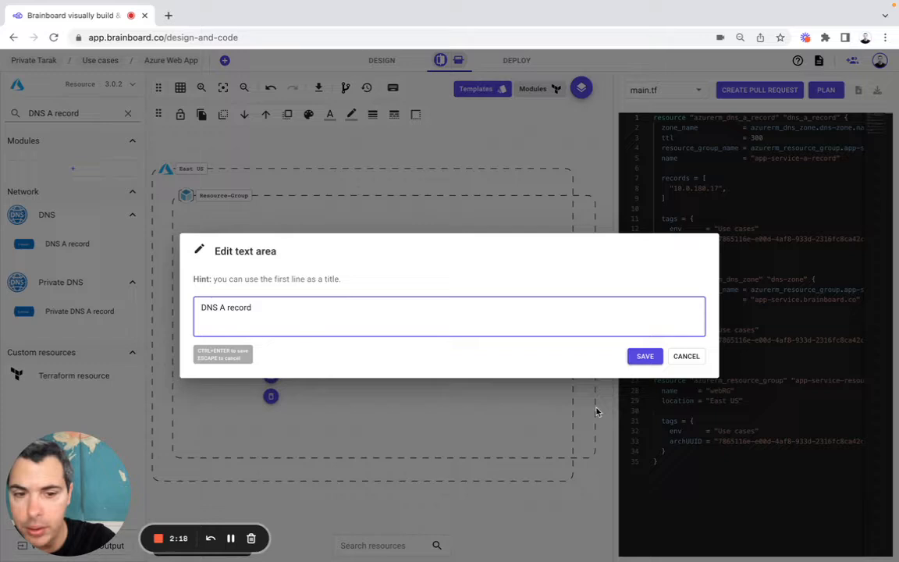
left_click(645, 356)
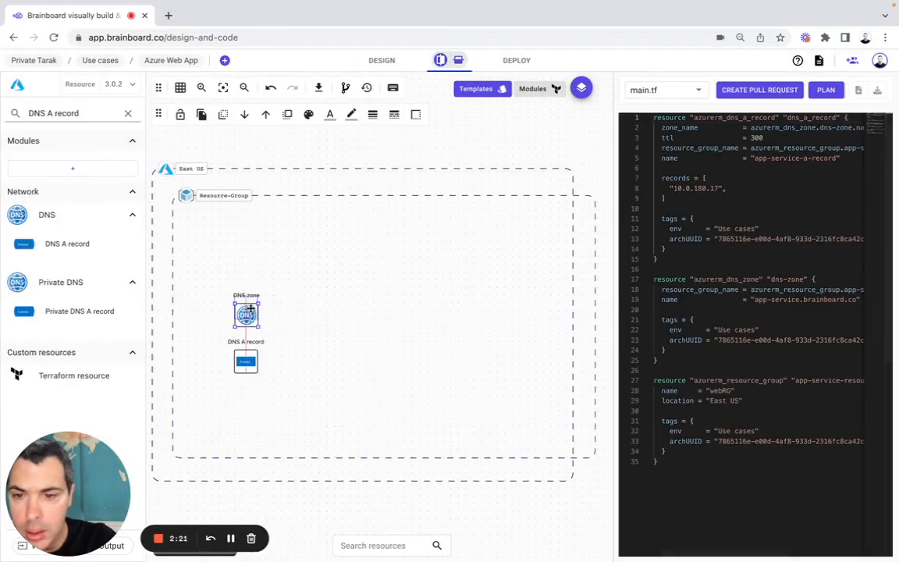
Space the DNS zone and DNS A record nodes further apart and draw a straight connector from the A record to the zone
left_click(248, 313)
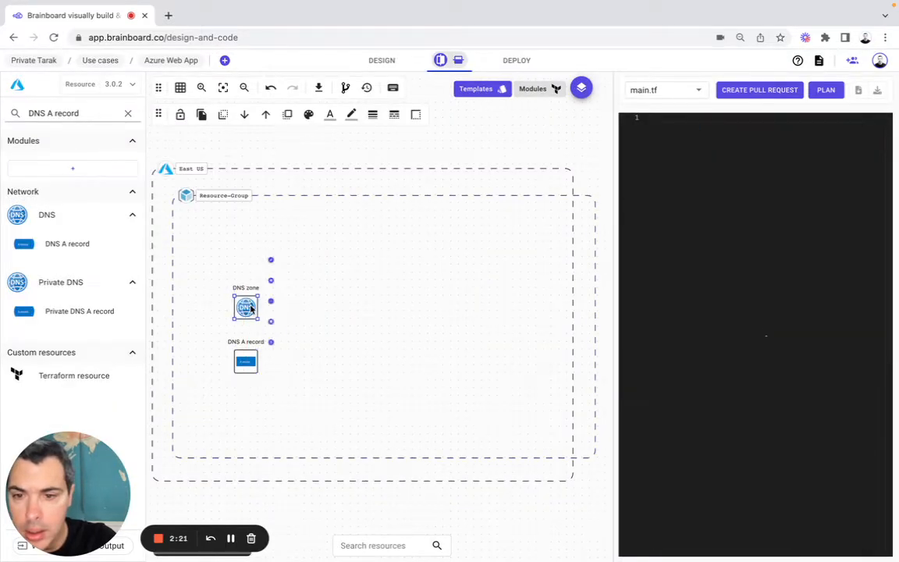
left_click(250, 362)
left_click_drag(250, 362, 248, 324)
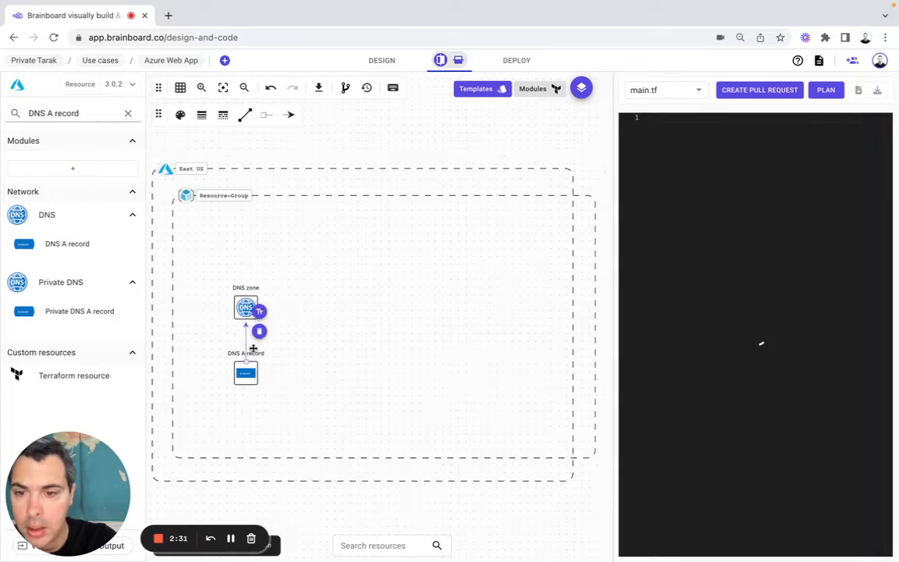
Label the connector between the DNS A record and the DNS zone "belong to"
left_click(258, 310)
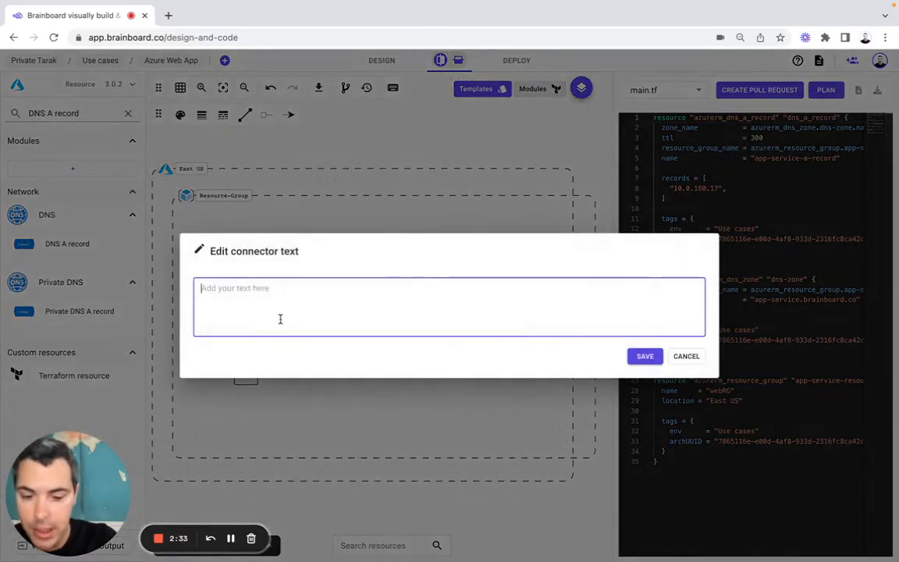
type("belong to")
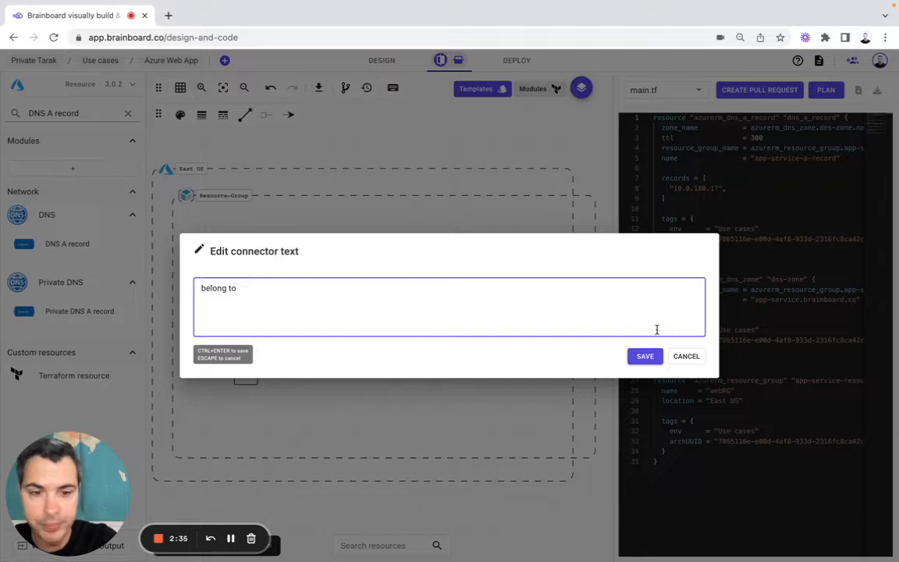
left_click(651, 358)
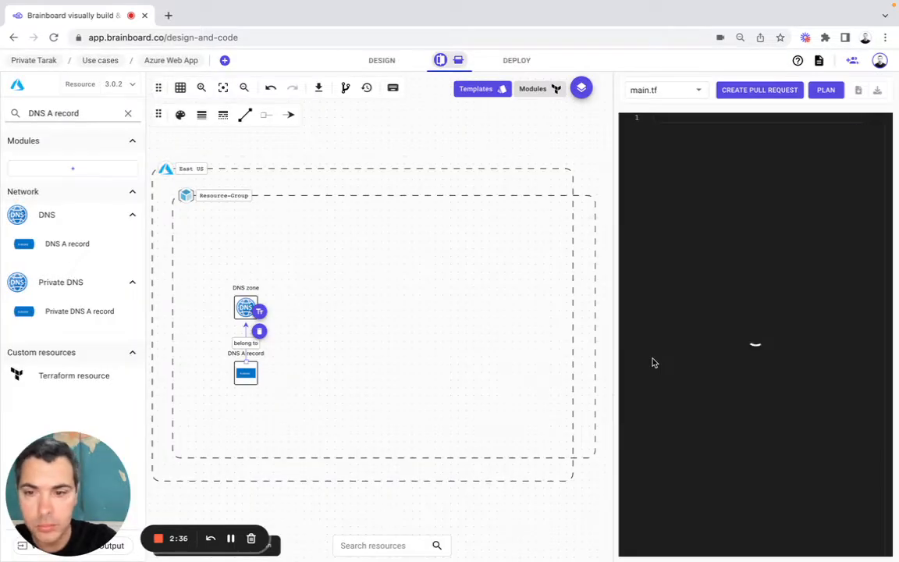
left_click(416, 299)
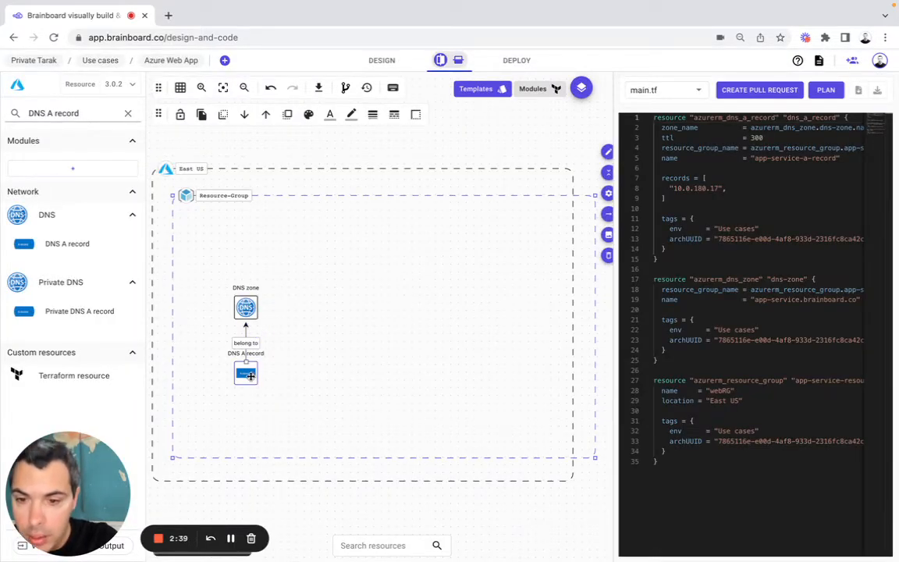
Move the DNS A record slightly lower and extend the connector's arrowhead up to the DNS zone
left_click_drag(250, 380, 251, 388)
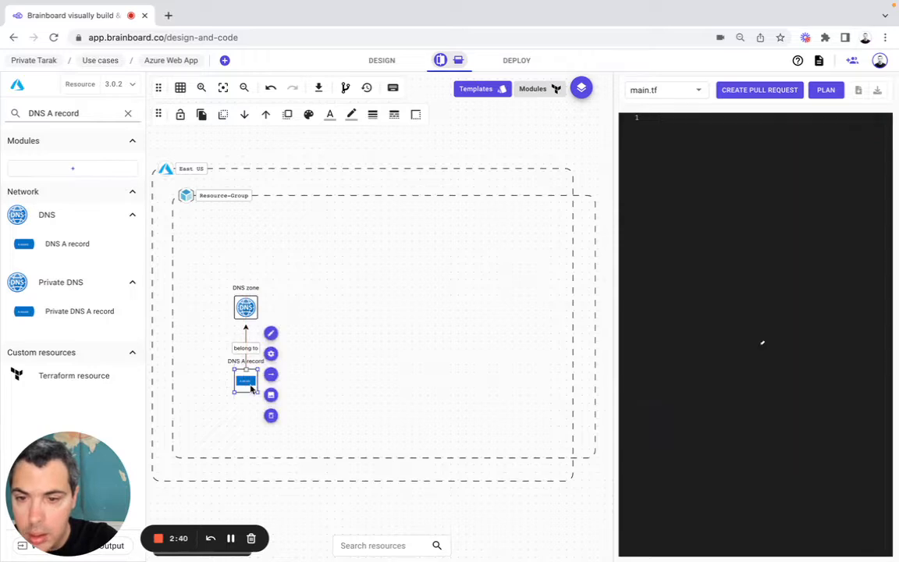
left_click(337, 366)
left_click(247, 326)
left_click_drag(247, 327, 247, 319)
left_click(316, 373)
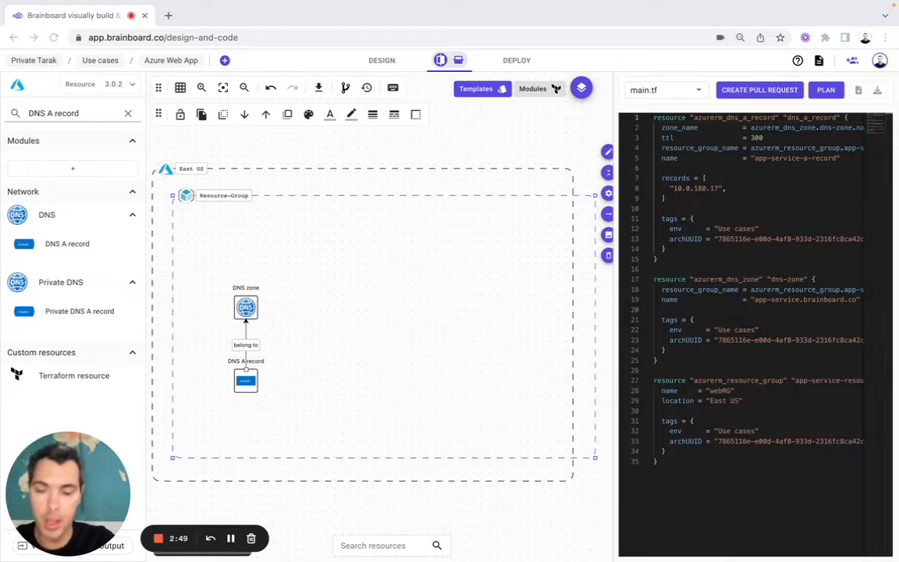
Find the Application service resource and add it in the upper middle of the resource group
triple_click(80, 112)
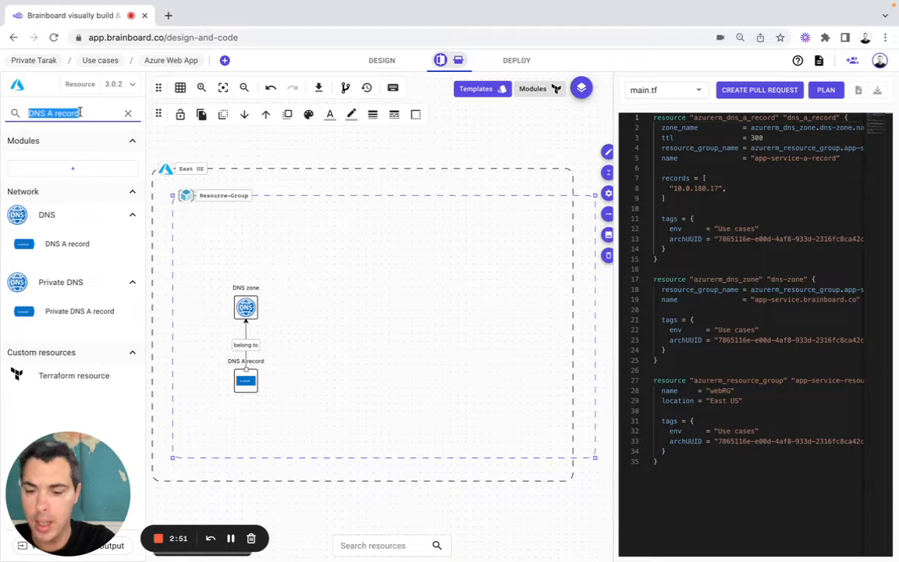
type("Application service")
left_click_drag(49, 244, 334, 228)
left_click(583, 405)
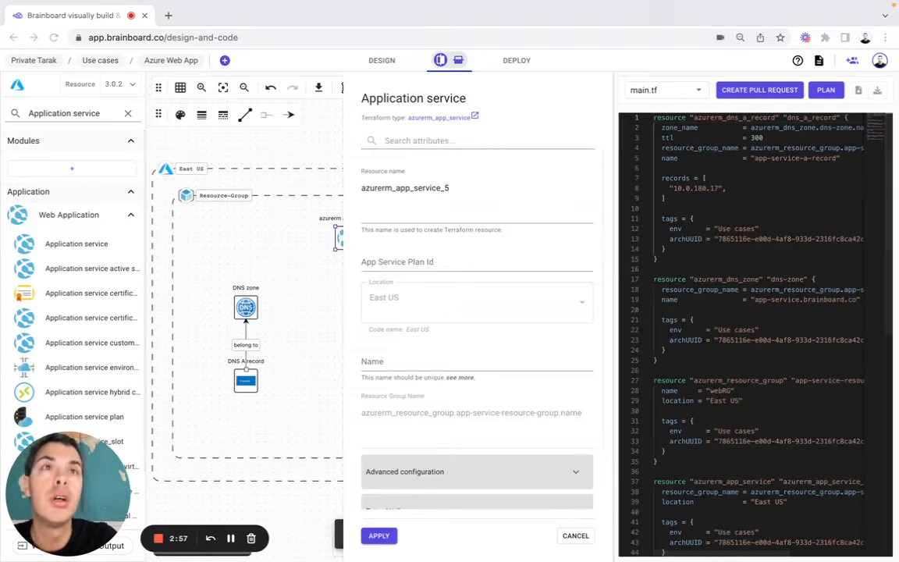
Set the application service's resource name to app-service and its App Service Plan Id to azurerm_app_service_plan.azurerm_app_service_plan-62b3b490.id
double_click(420, 188)
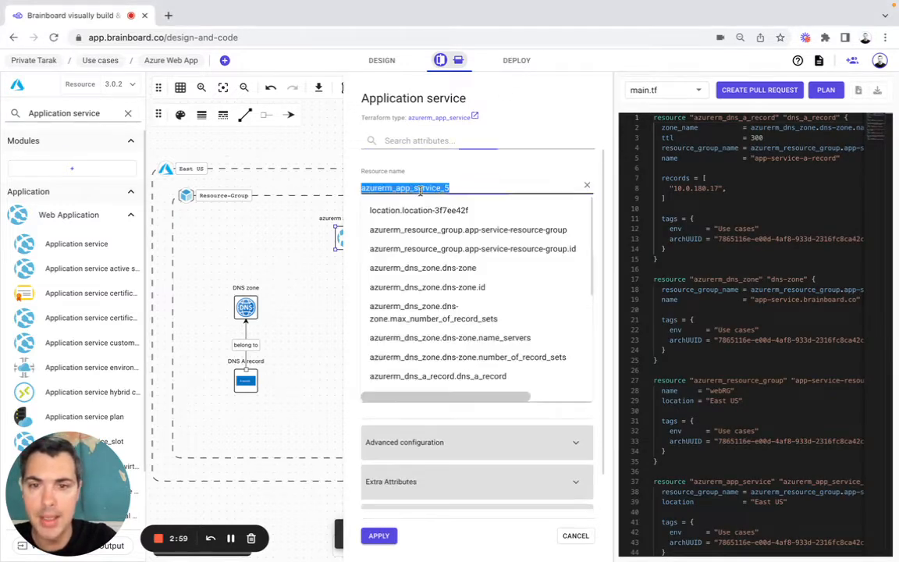
type("app-service")
left_click(355, 197)
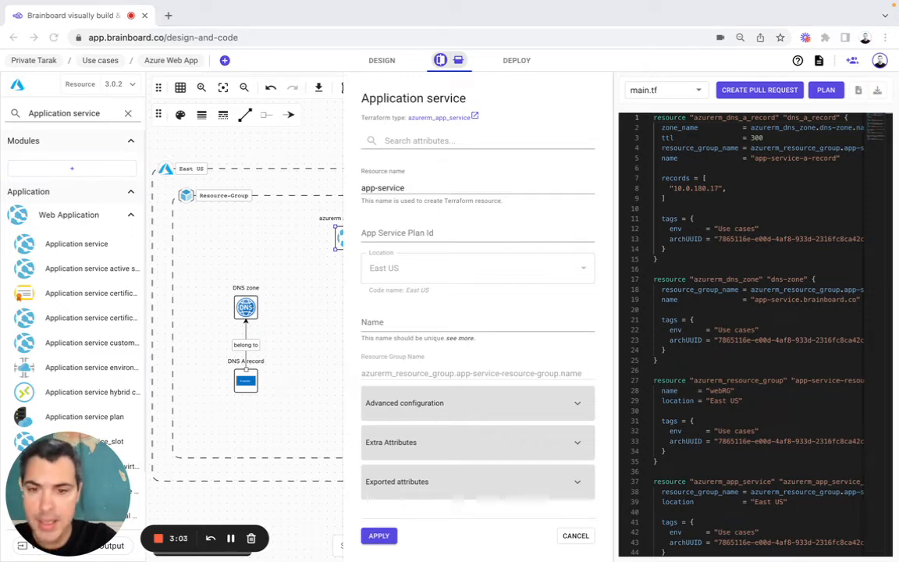
left_click(422, 236)
type("azurerm_app_service_plan.azurerm_app_service_plan-62b3b490.id")
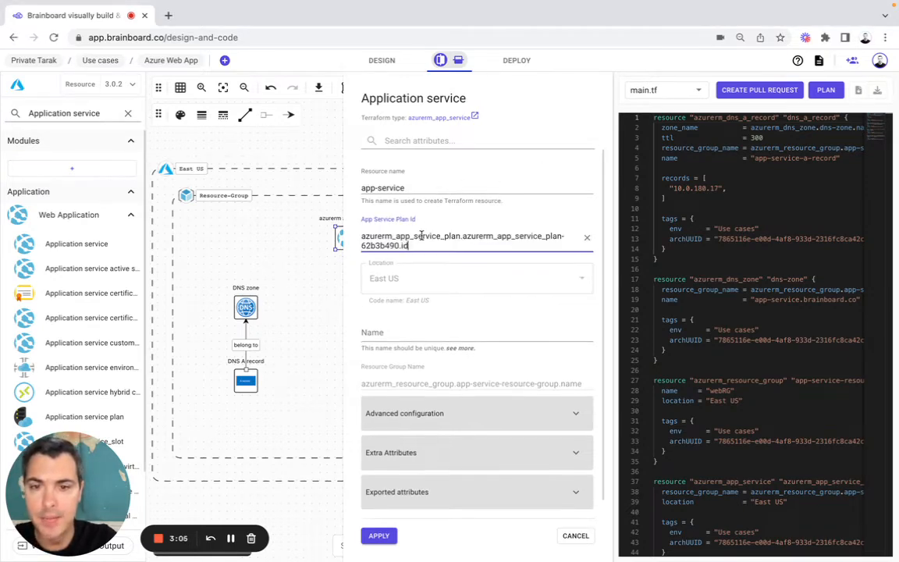
left_click(370, 285)
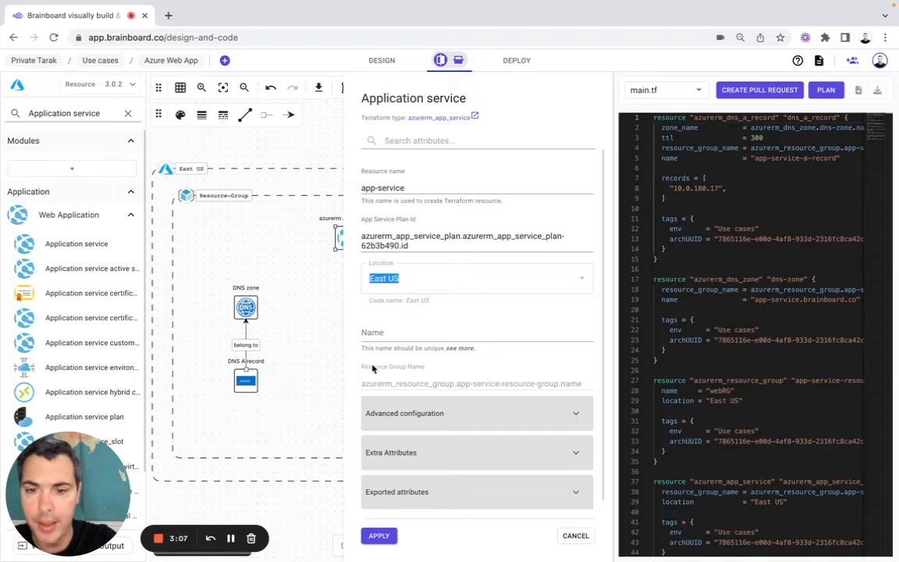
left_click_drag(361, 388, 513, 388)
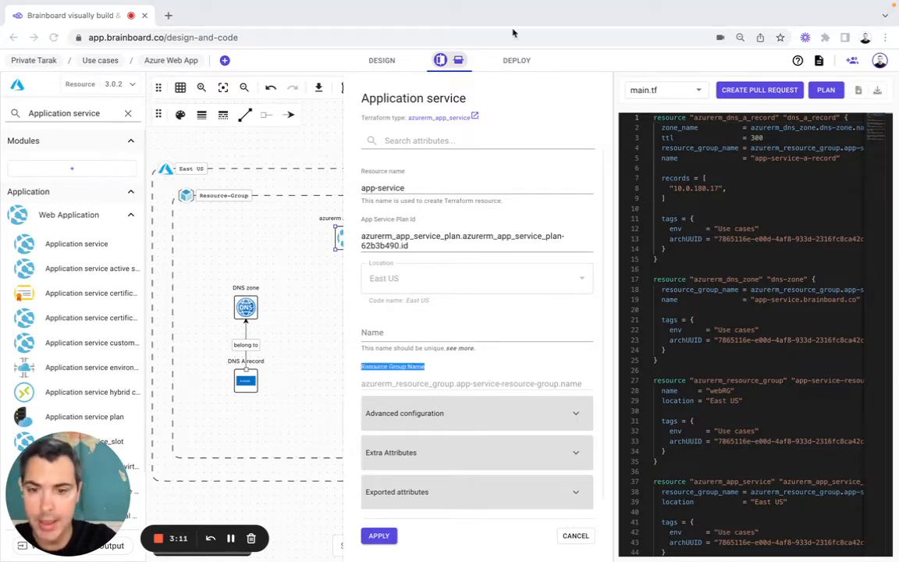
Set the application service's name to var.app-service-name and apply the settings
left_click(391, 336)
type("var.app-service-name")
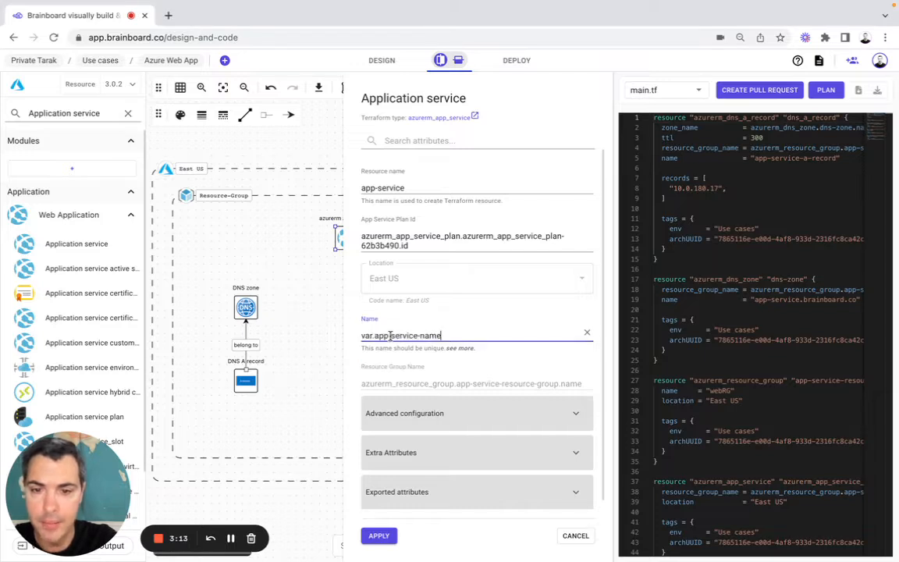
key("super+Tab")
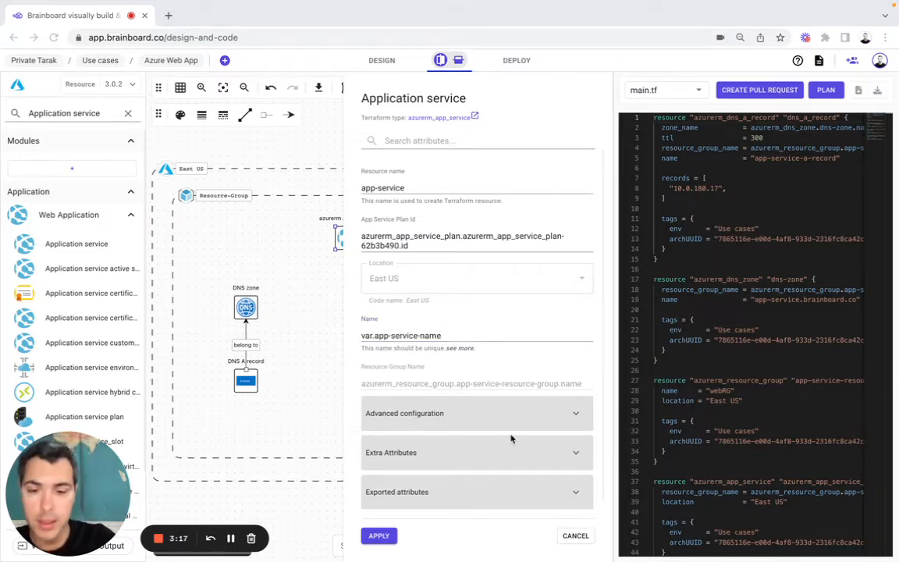
left_click(378, 536)
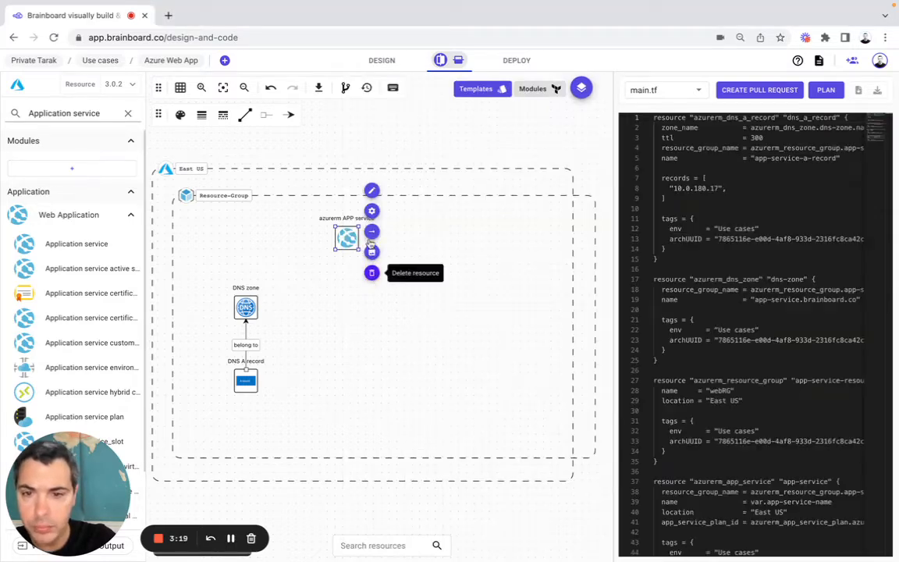
Shorten the application service node's label on the diagram to "APP service"
left_click(372, 192)
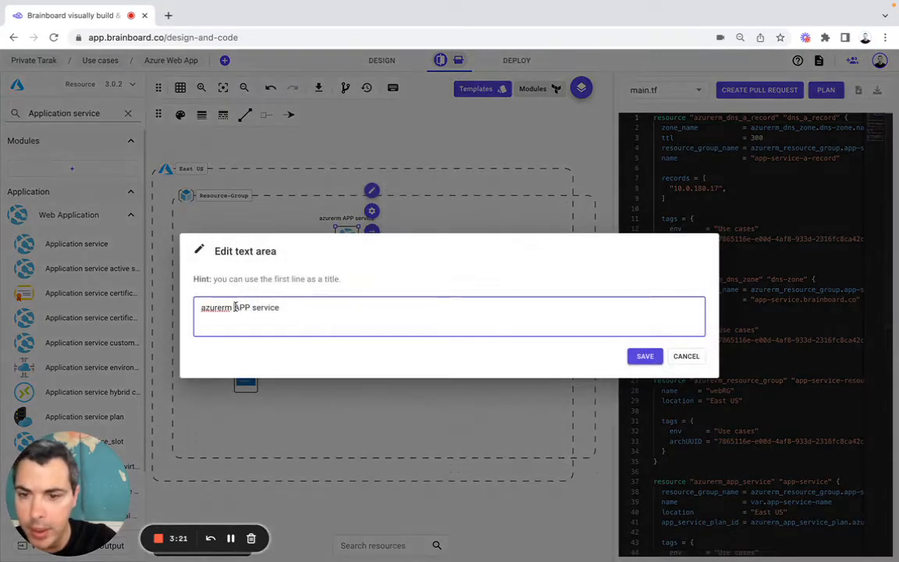
left_click_drag(235, 307, 201, 307)
key("BackSpace")
left_click(645, 356)
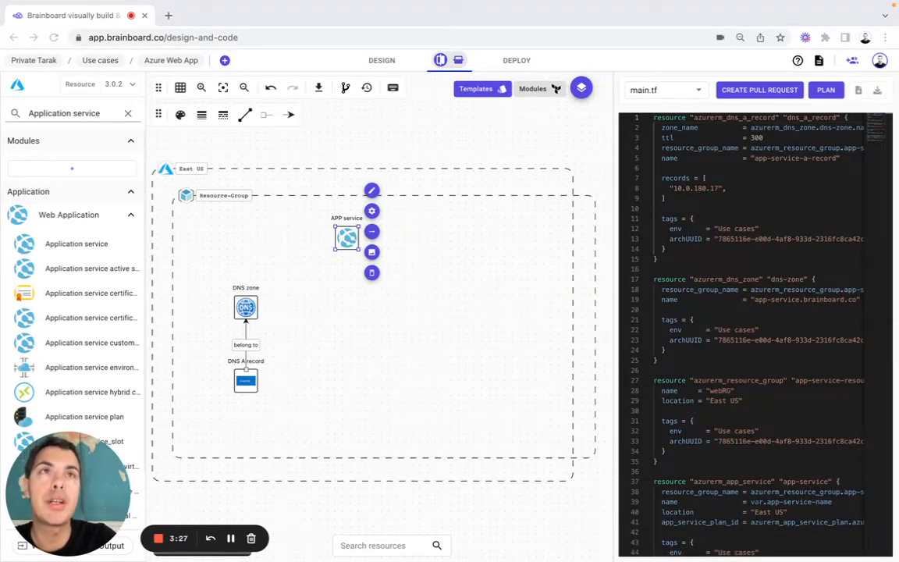
Find the Application service plan resource and add it below the APP service, with resource-group as main parent and location configuration inherited
triple_click(48, 113)
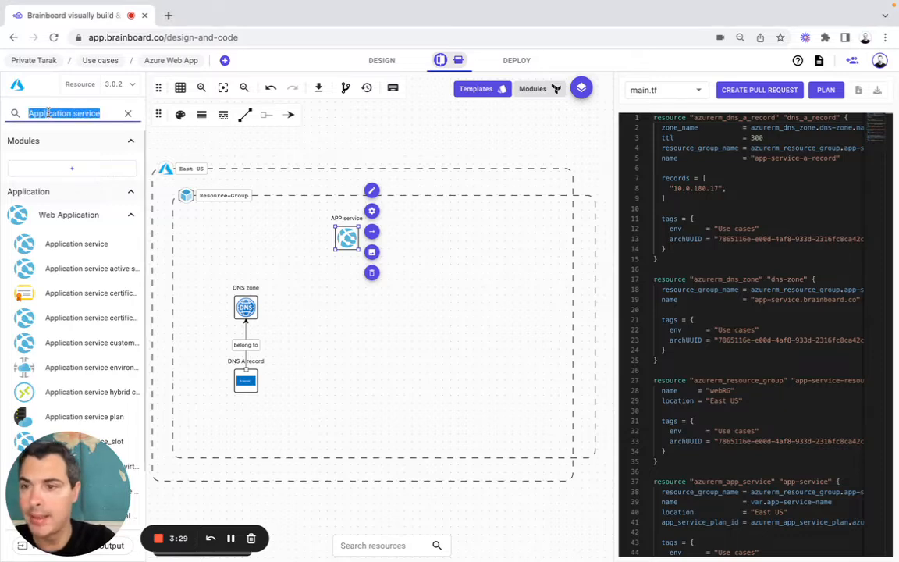
type("Application service plan")
left_click_drag(70, 242, 349, 279)
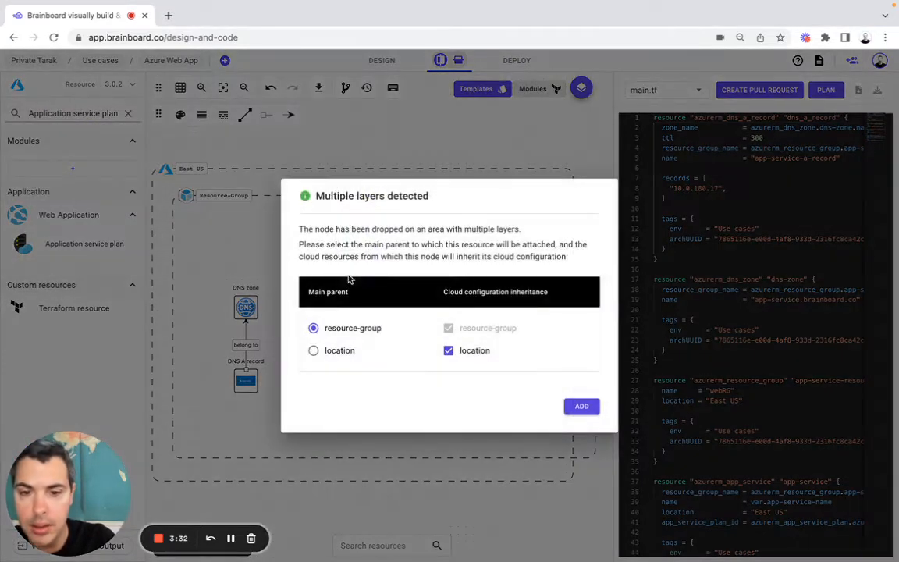
left_click(581, 406)
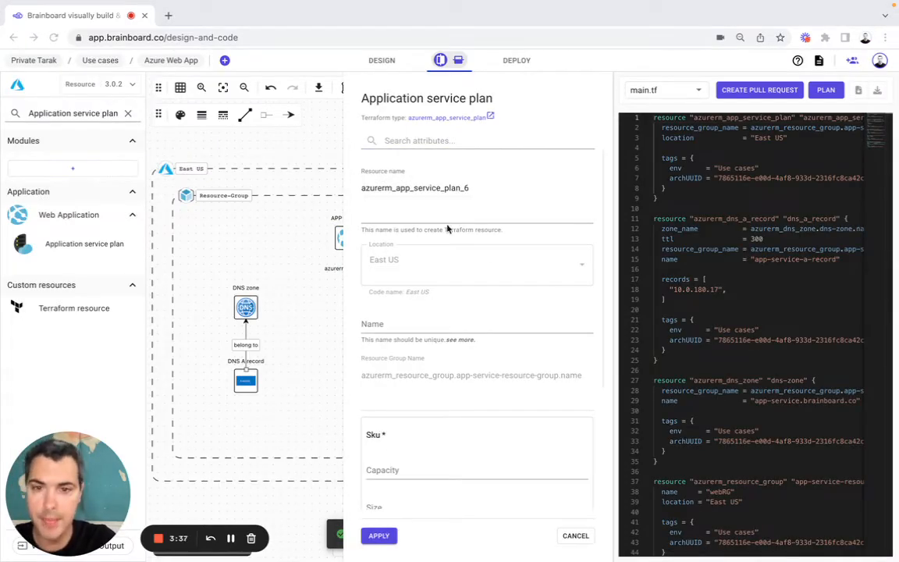
Set the application service plan's resource name to azurerm_app_service_plan-62b3b490 and its name to var.app-service-plan-name
left_click(448, 194)
double_click(446, 191)
type("azurerm_app_service_plan-62b3b490")
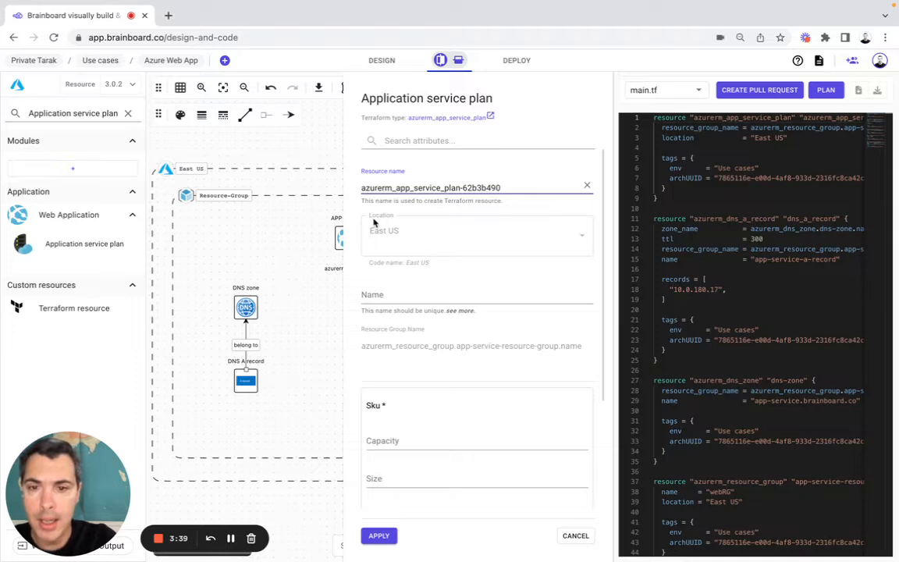
left_click(413, 234)
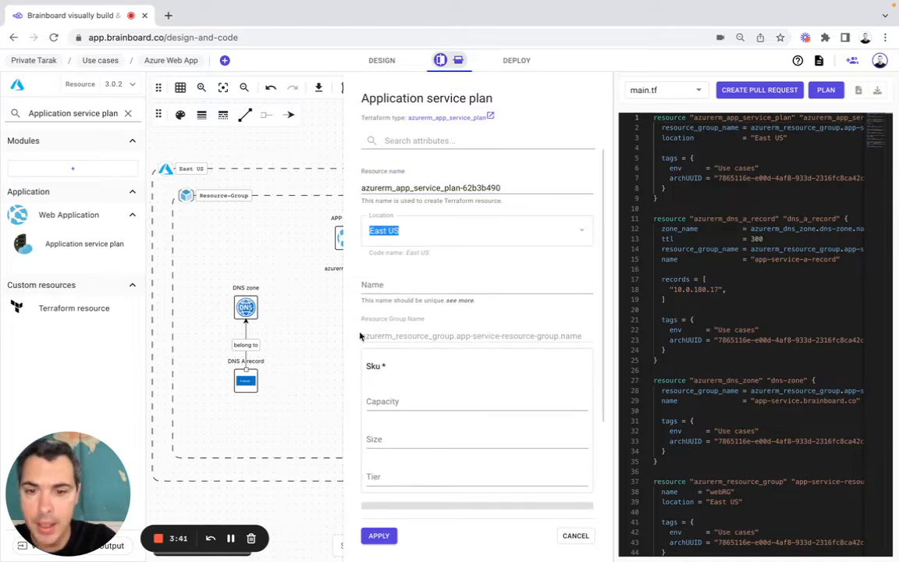
left_click_drag(360, 336, 451, 340)
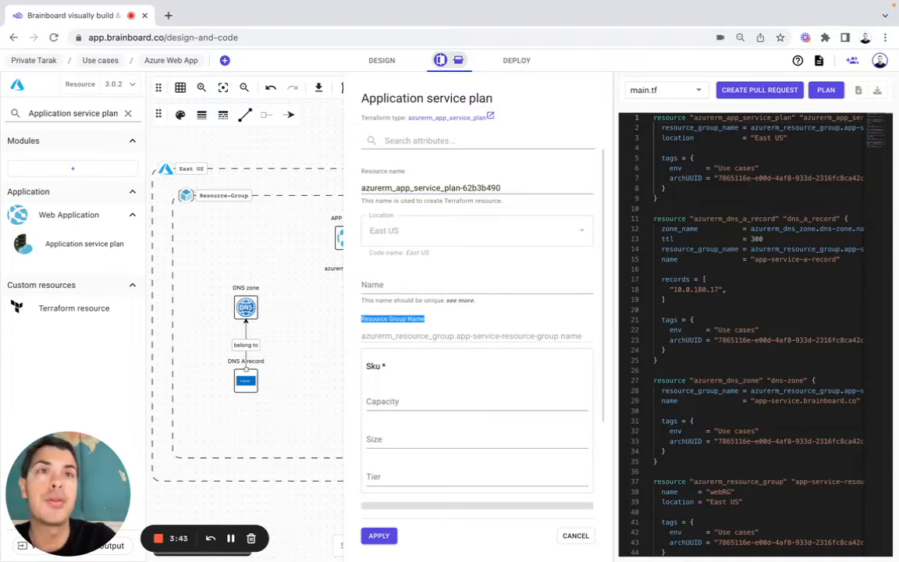
left_click(379, 285)
type("var.app-service-plan-name")
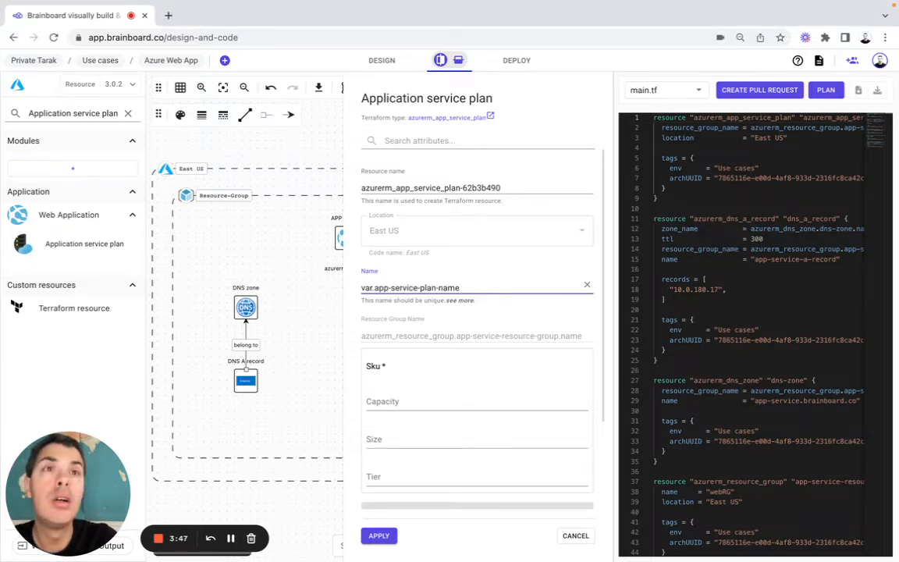
Set the application service plan's SKU size to var.app-service-sku-size and tier to var.app-service-tier, and apply the settings
left_click(395, 441)
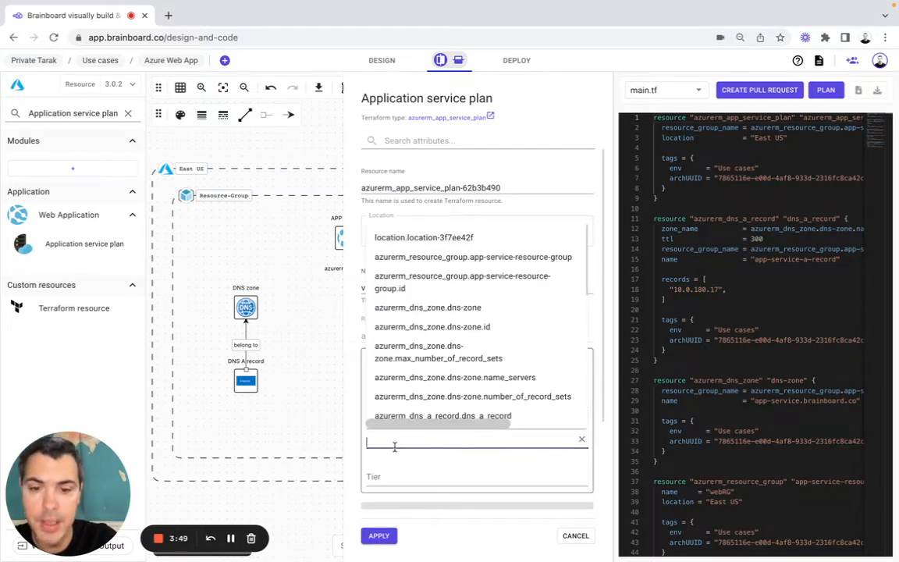
key("super+Tab")
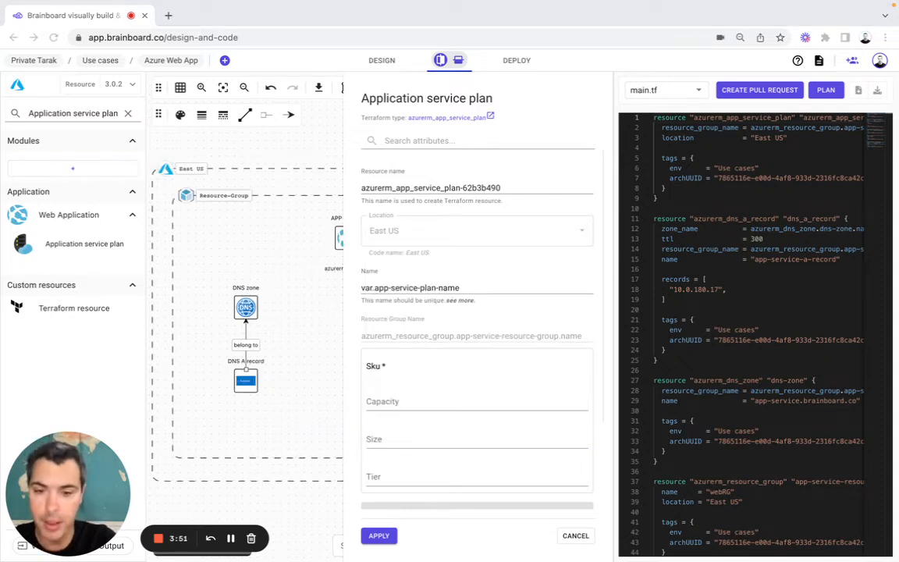
left_click(405, 439)
type("var.app-service-sku-size")
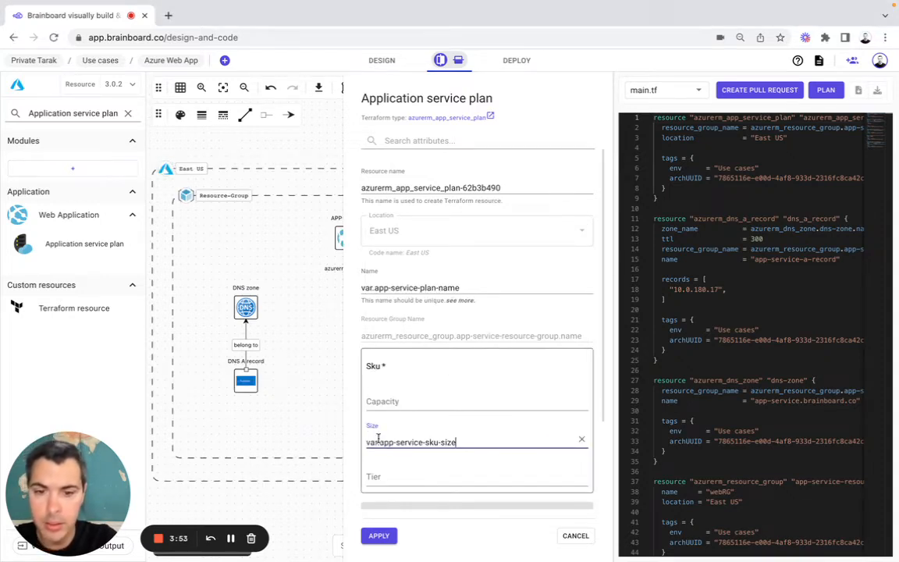
key("super+Tab")
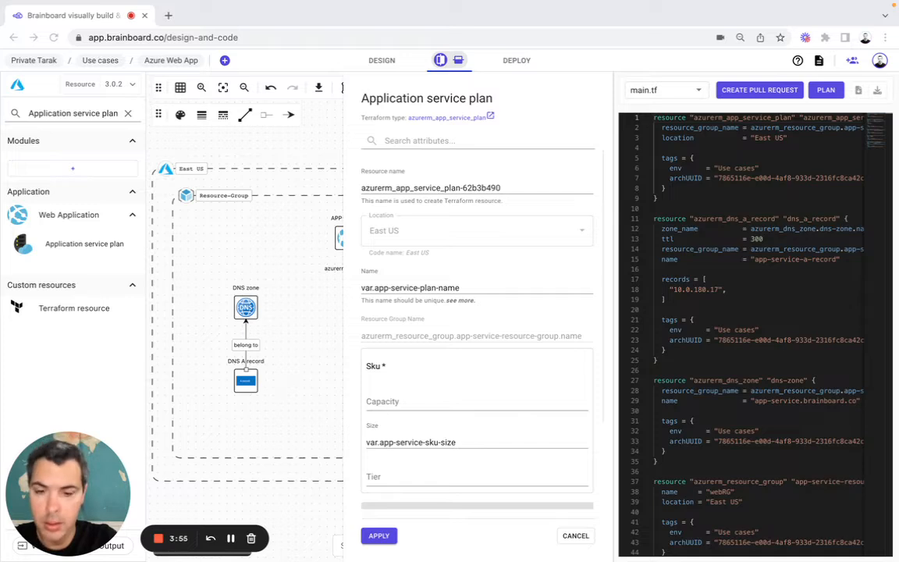
key("super+Tab")
left_click(373, 476)
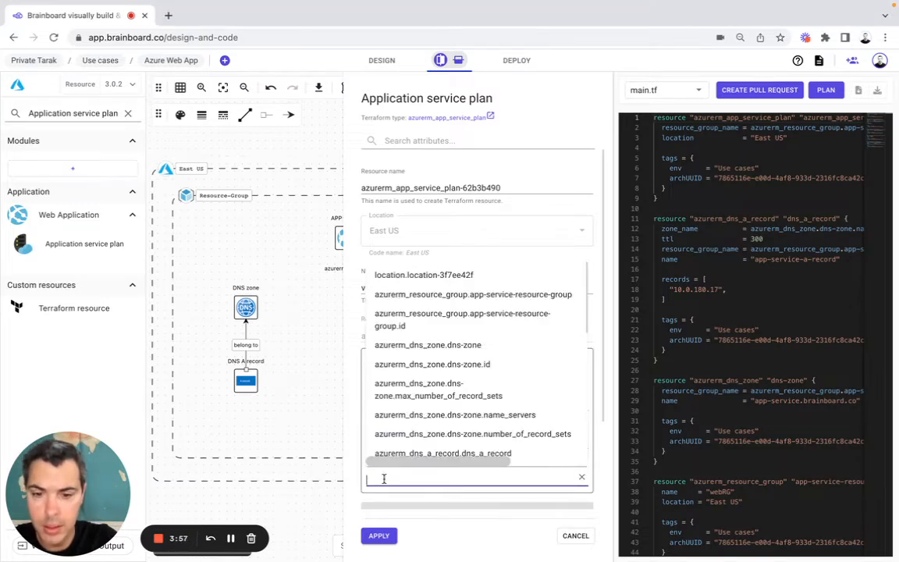
type("var.app-service-tier")
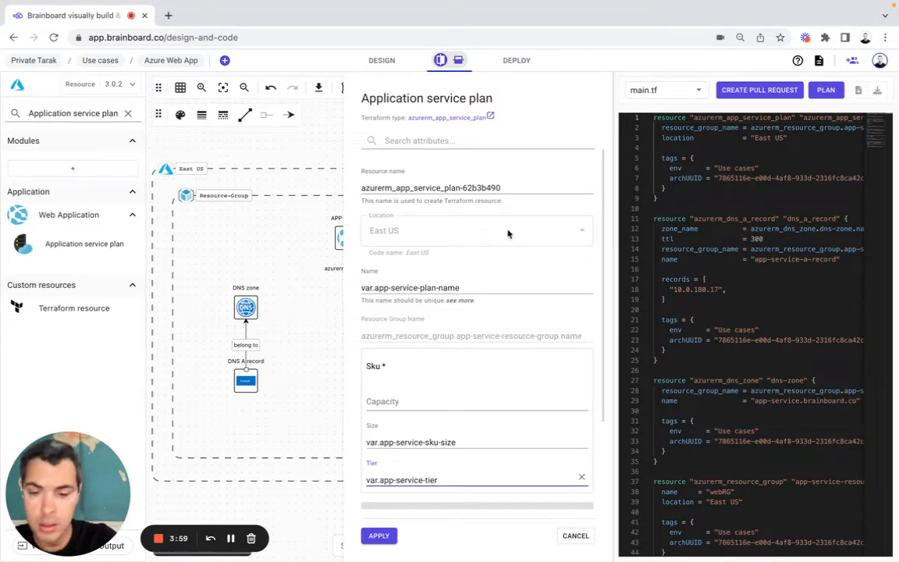
left_click(379, 535)
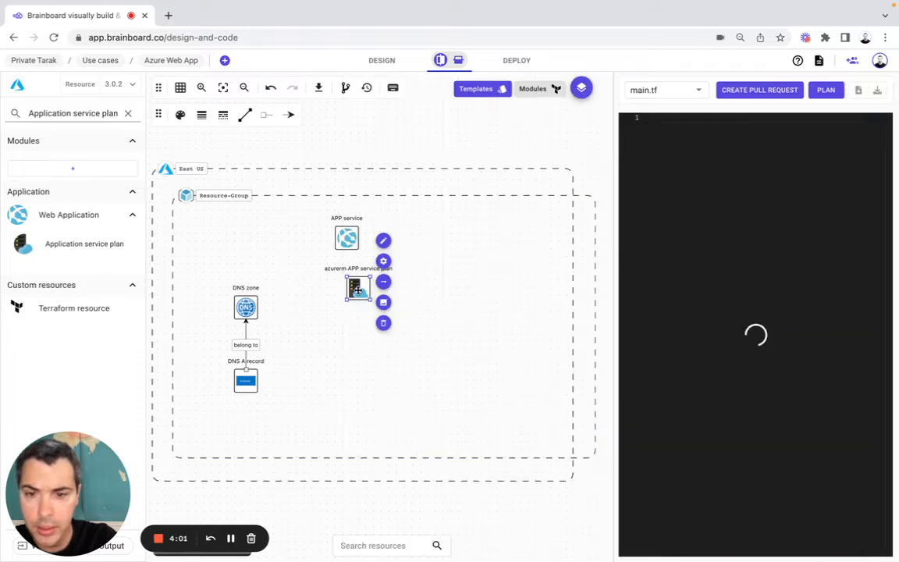
Align the service plan node directly beneath APP service, with a small gap, and shorten its label to "APP service plan"
left_click_drag(358, 291, 346, 291)
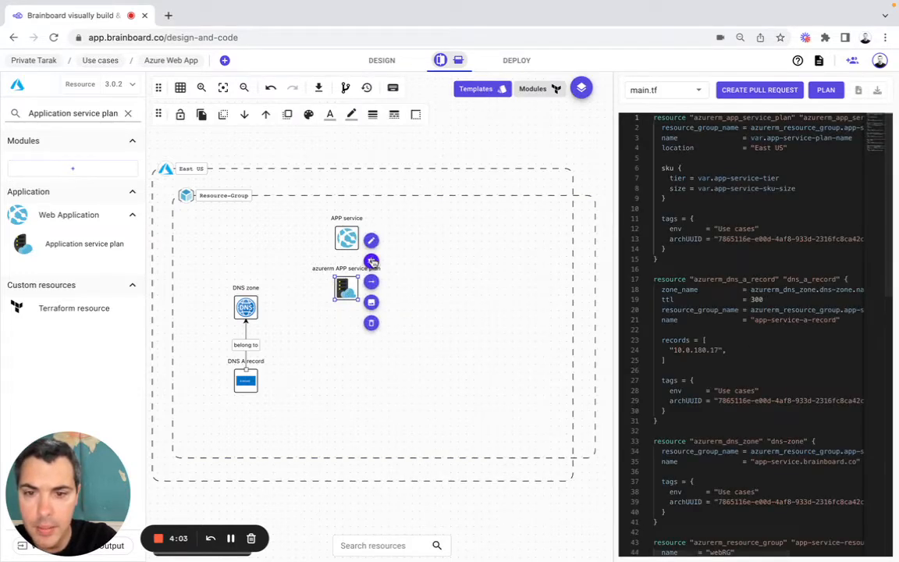
left_click(370, 241)
double_click(227, 308)
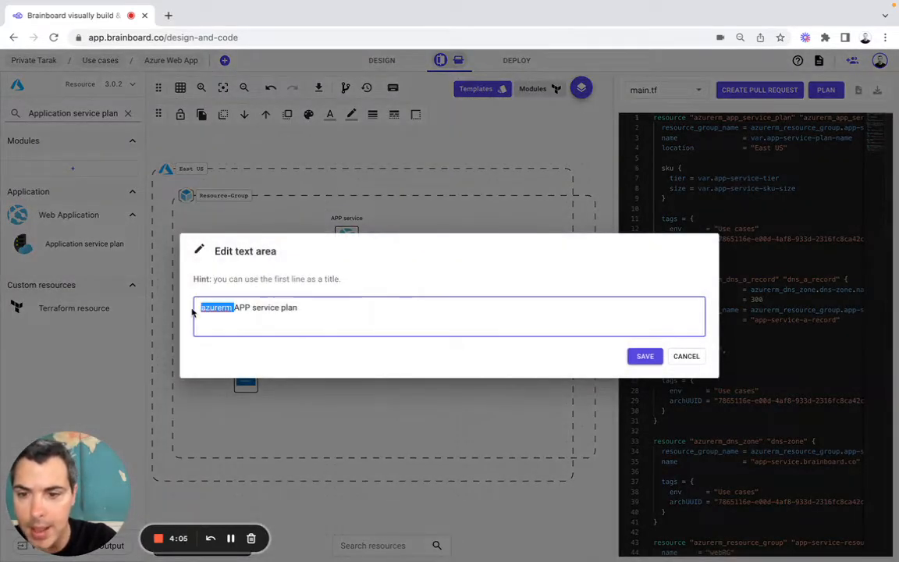
key("BackSpace")
left_click(645, 356)
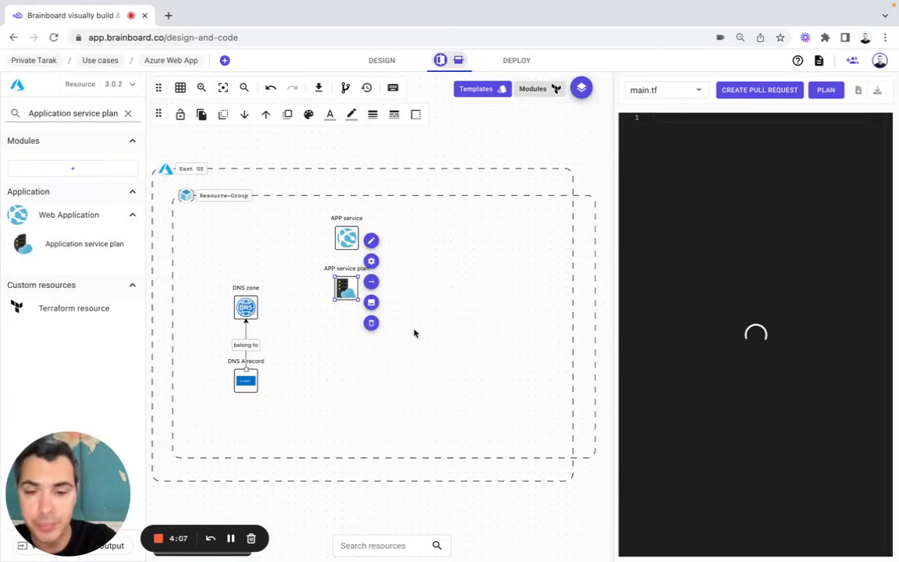
left_click_drag(345, 287, 343, 293)
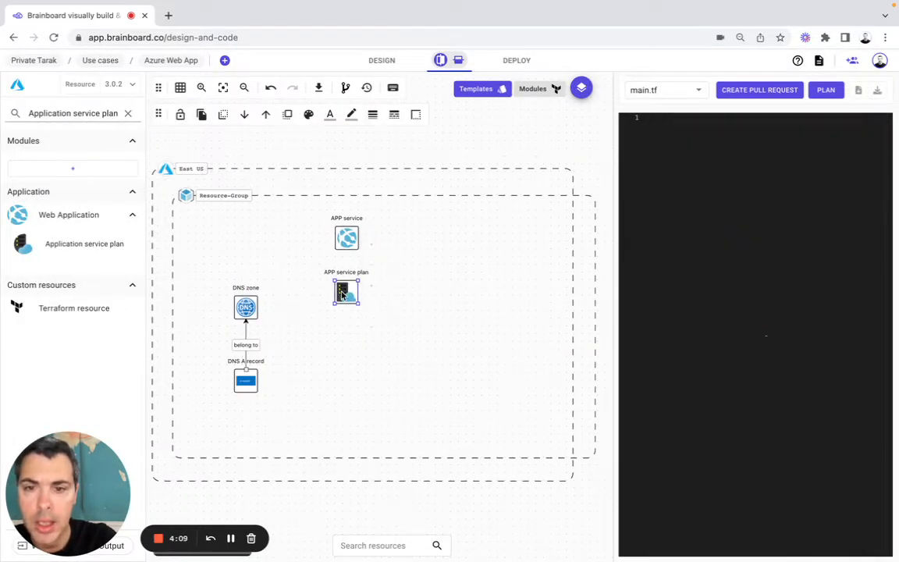
Connect the APP service node to the APP service plan node with an arrow pointing at the plan
left_click(352, 234)
left_click(372, 230)
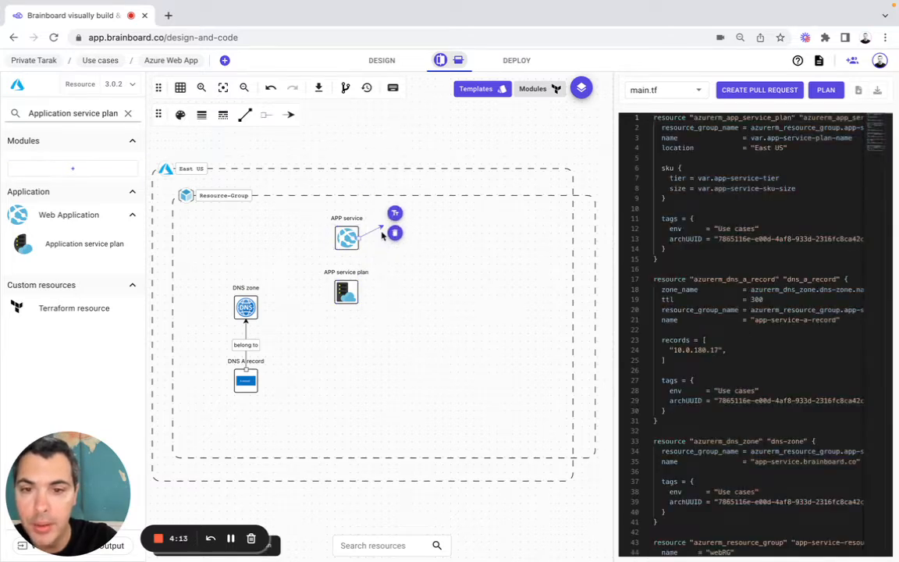
left_click(346, 281)
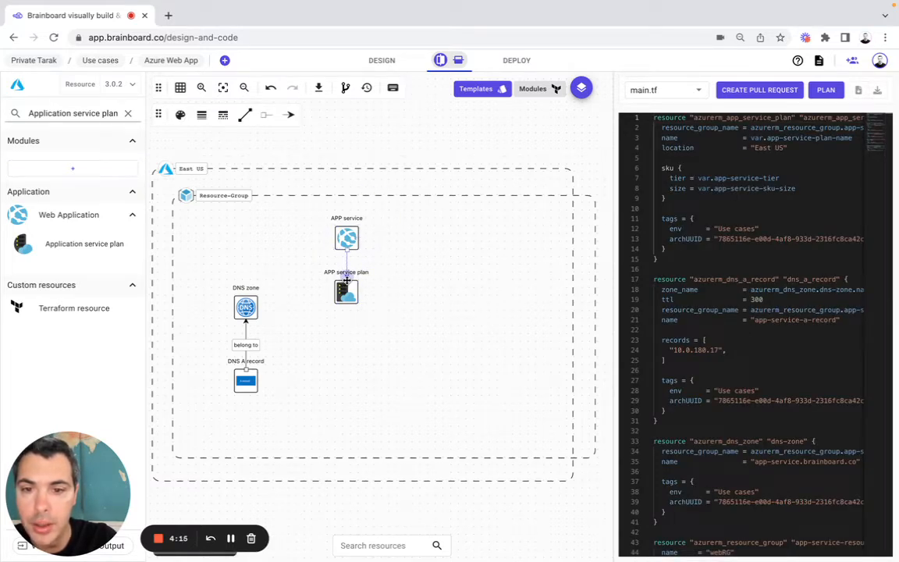
left_click(412, 285)
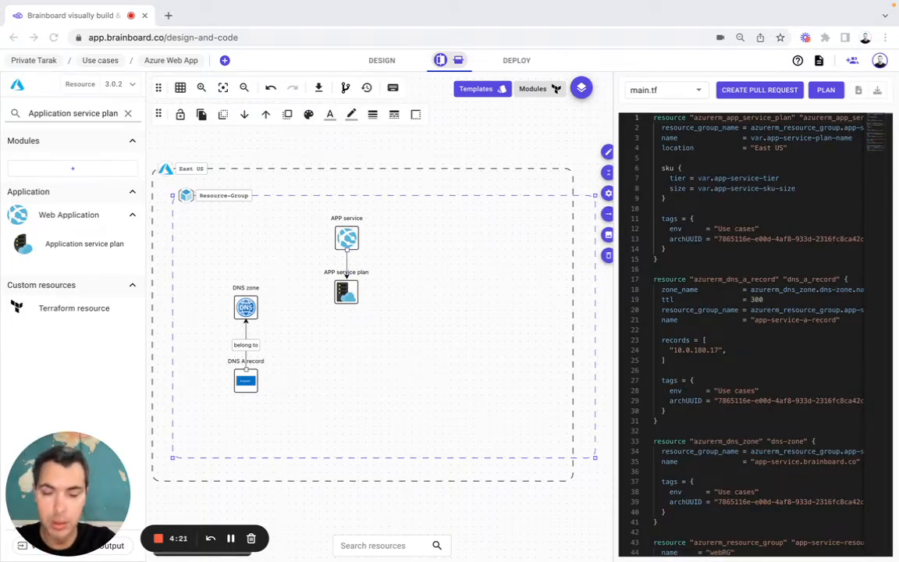
Find the storage BLOB resource and add it beside the APP service, with resource-group as main parent and location configuration inherited
triple_click(67, 112)
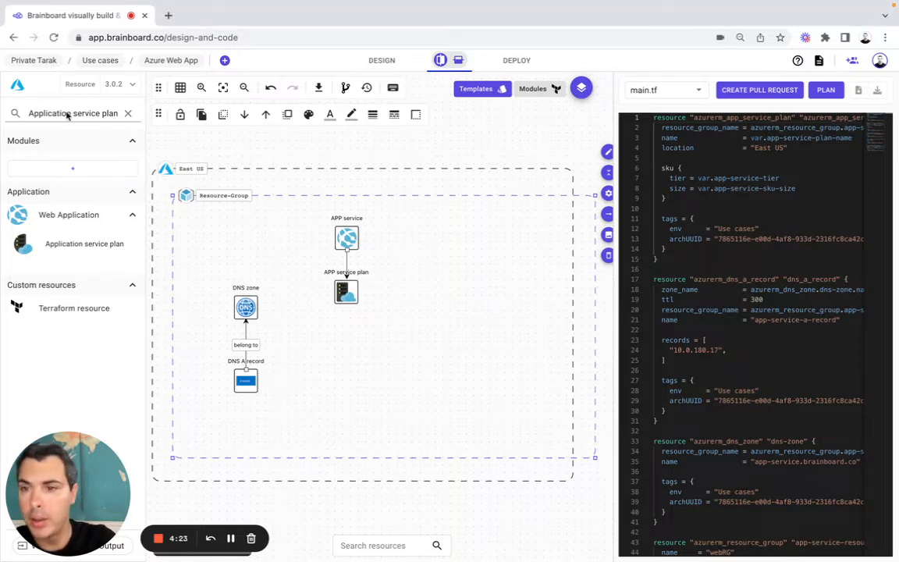
type("storag")
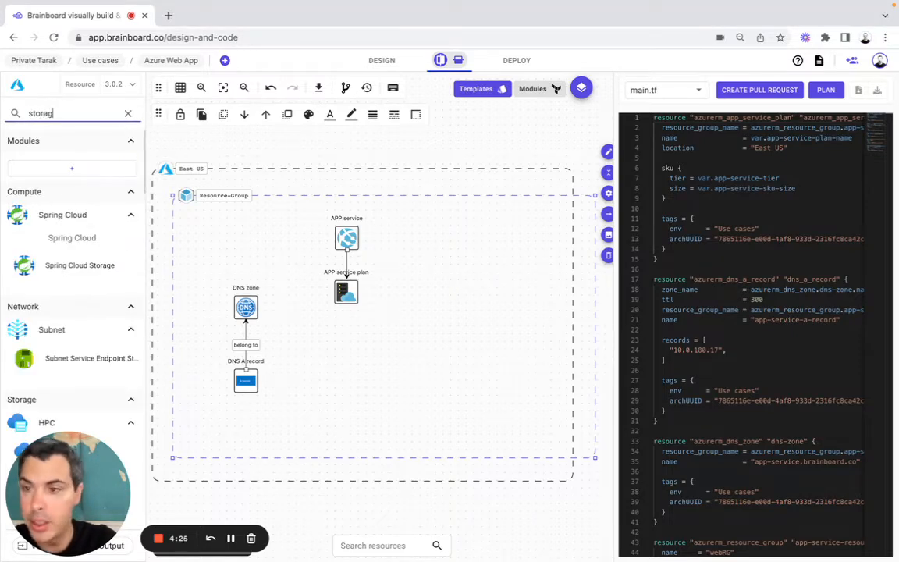
type("e blob")
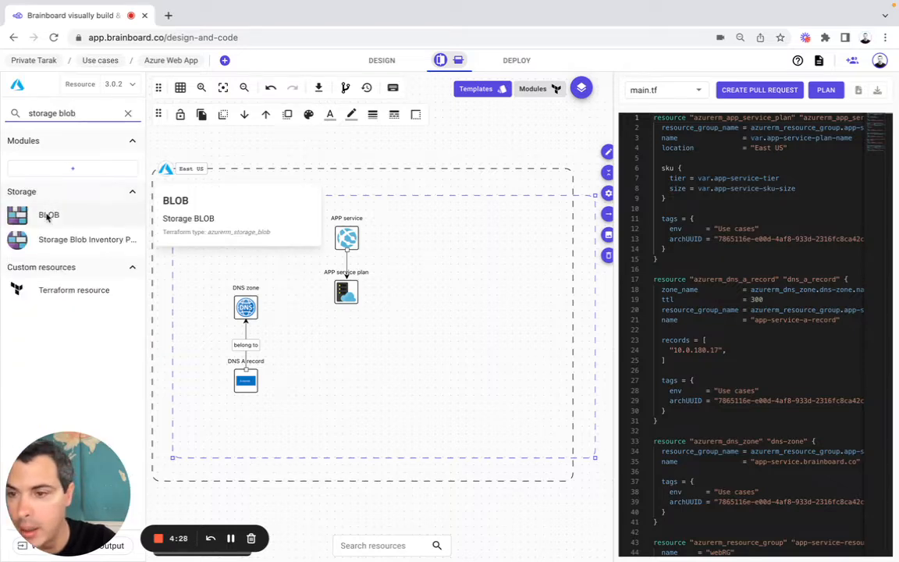
left_click_drag(49, 213, 458, 227)
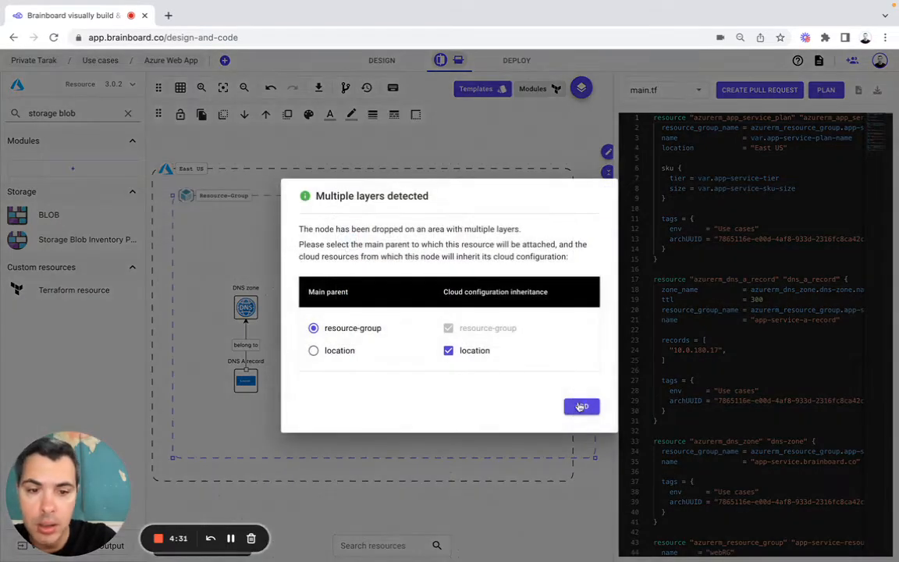
left_click(580, 406)
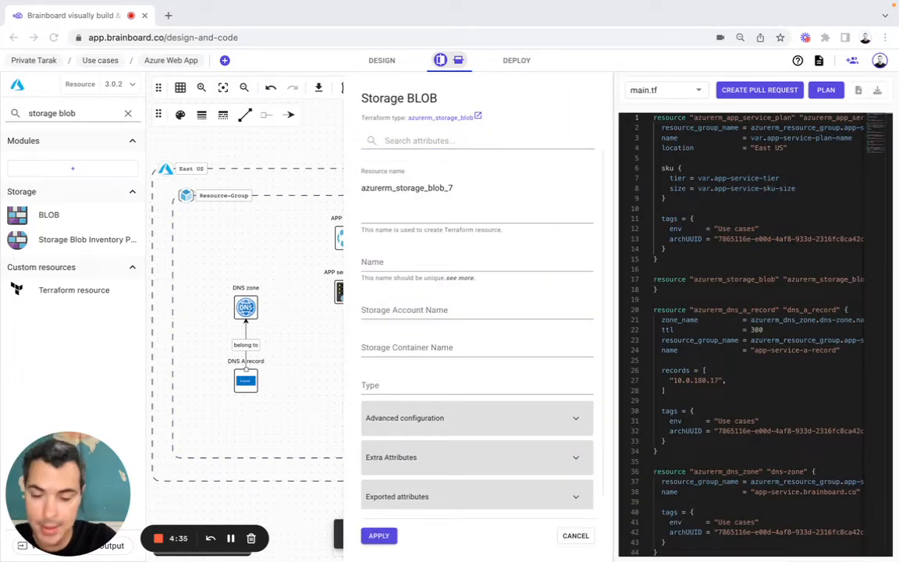
Set the storage BLOB's resource name to azurerm_storage_blob-943c4cb2 and its name to appServiceStorgeBlob
double_click(410, 186)
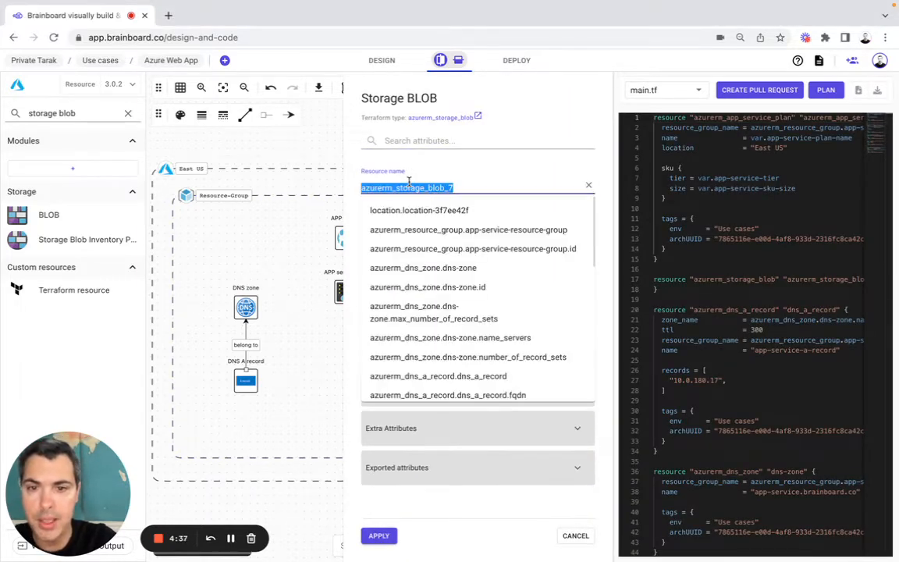
type("azurerm_storage_blob-943c4cb2")
key("super+Tab")
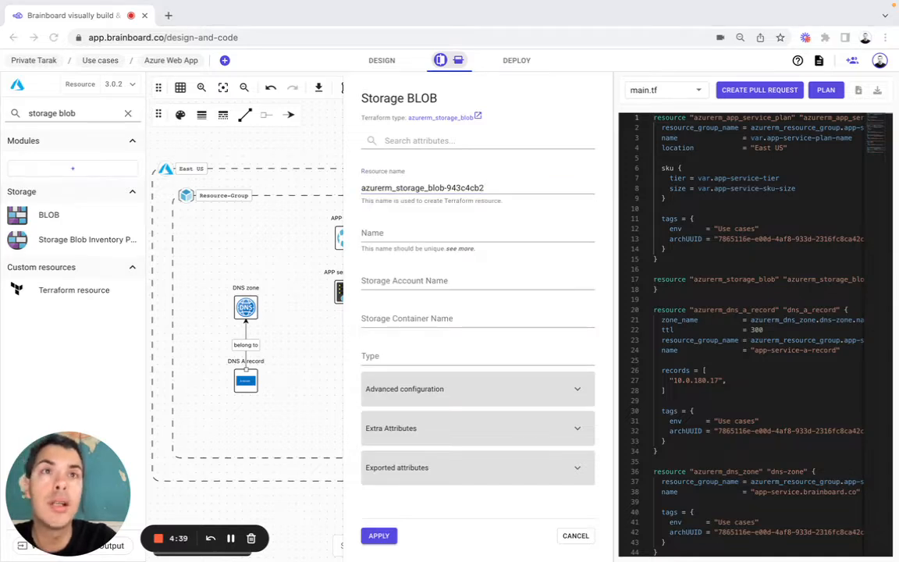
key("super+Tab")
left_click(400, 235)
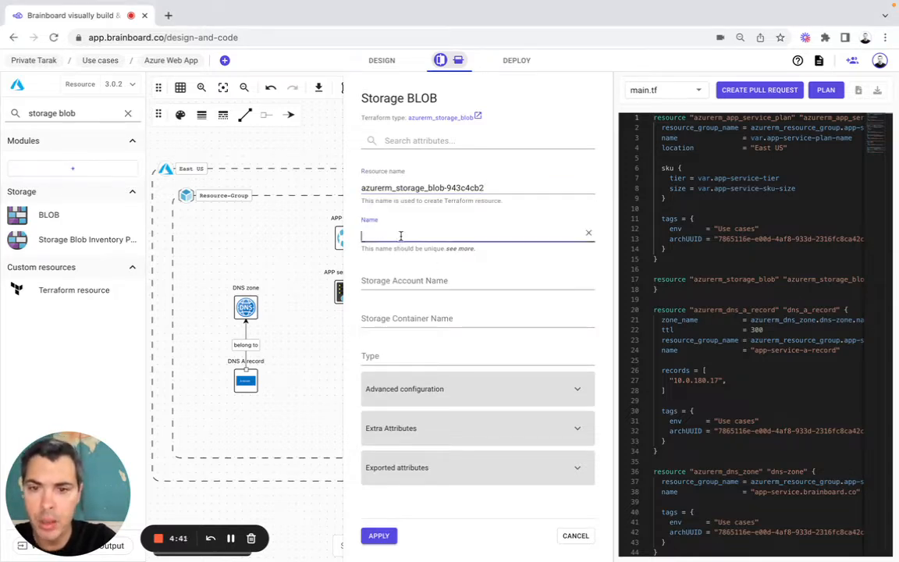
type("appServiceStorgeBlob")
key("super+Tab")
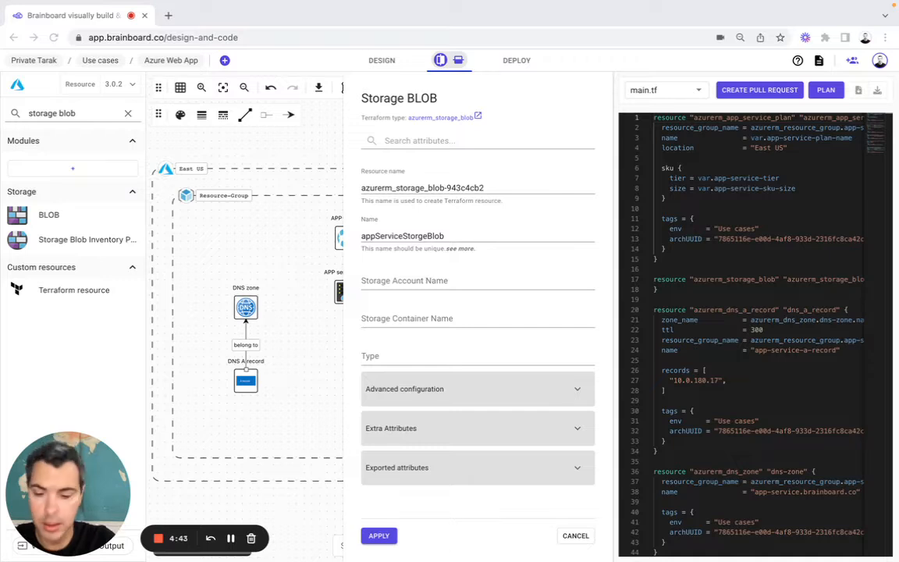
Set the BLOB's storage account name to azurerm_storage_account.azurerm_storage_account-c07b98c1.name and storage container name to azurerm_storage_container.azurerm_storage_container-d1d44abb.name
key("super+Tab")
left_click(434, 281)
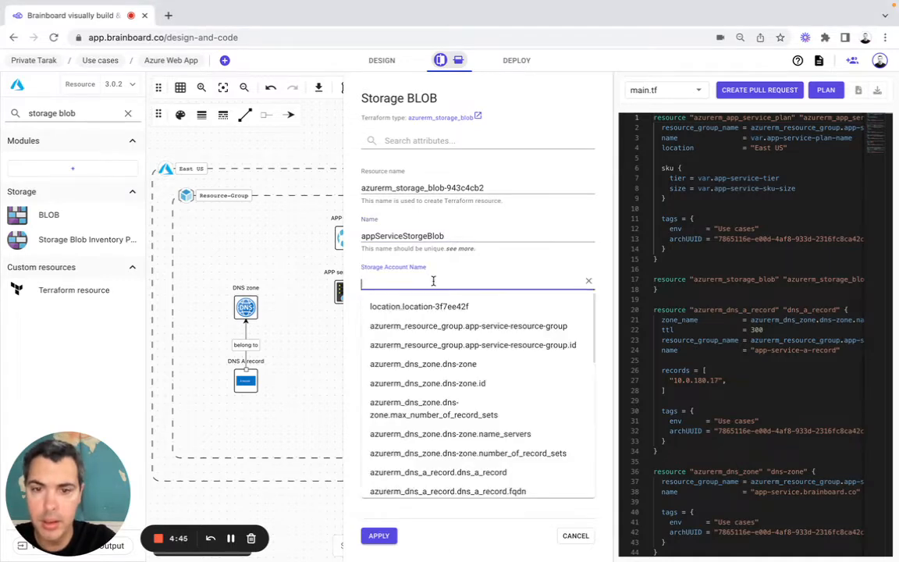
type("azurerm_storage_account.azurerm_storage_account-c07b98c1.name")
key("super+Tab")
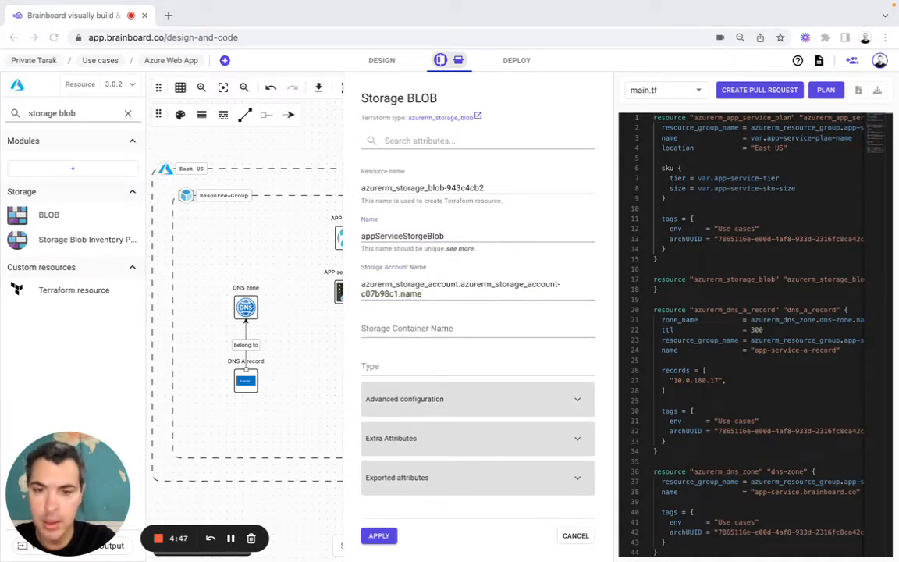
key("super+Tab")
left_click(386, 328)
type("azurerm_storage_container.azurerm_storage_container-d1d44abb.name")
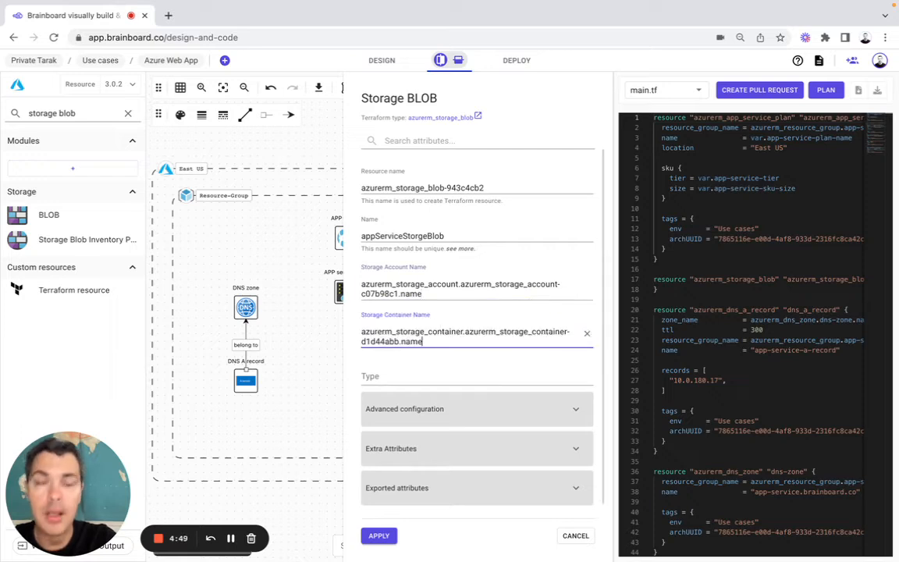
Set the storage BLOB's type to Block and apply the settings
key("super+Tab")
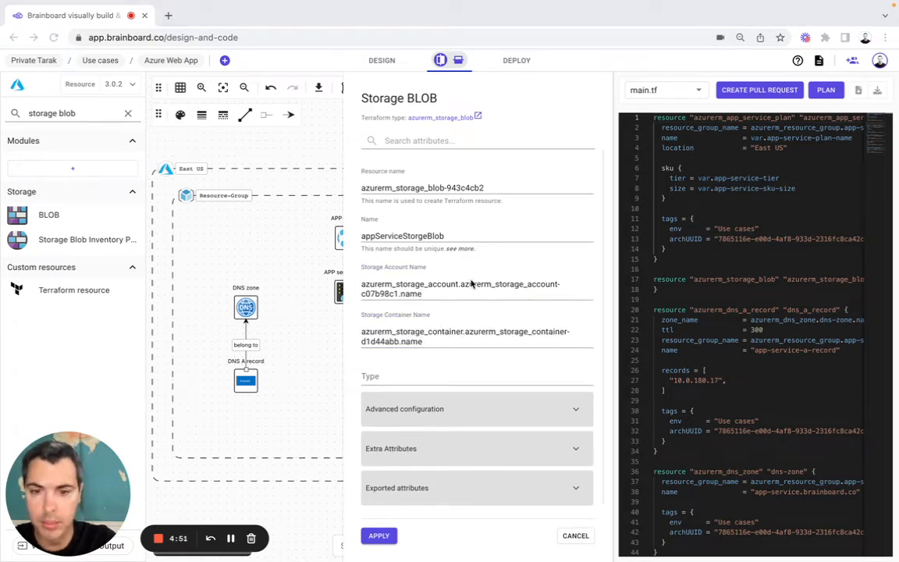
key("super+Tab")
left_click(393, 372)
type("Block")
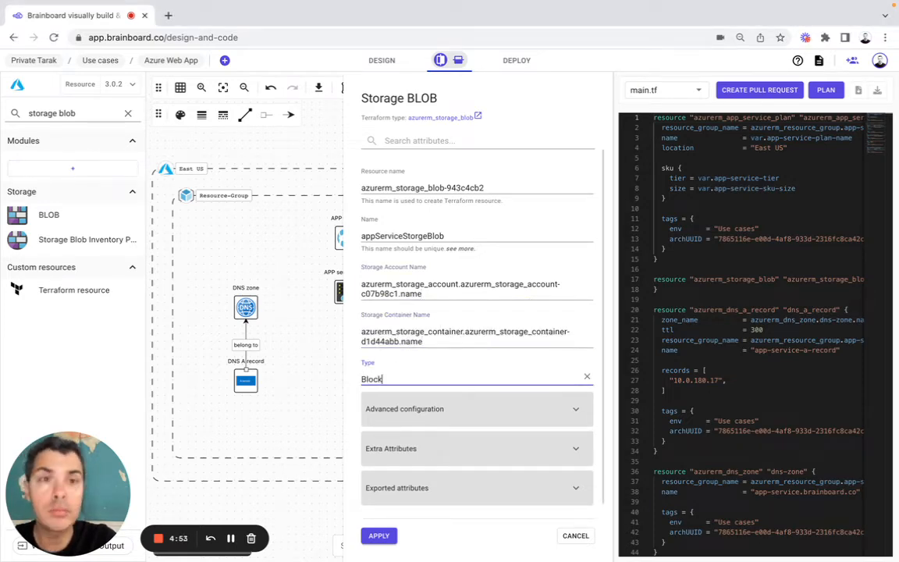
key("super+Tab")
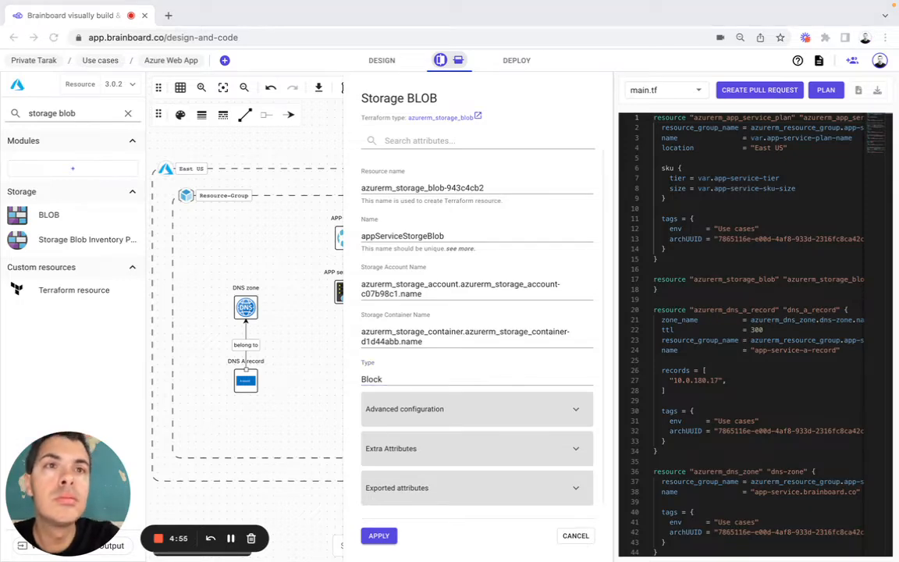
left_click(379, 535)
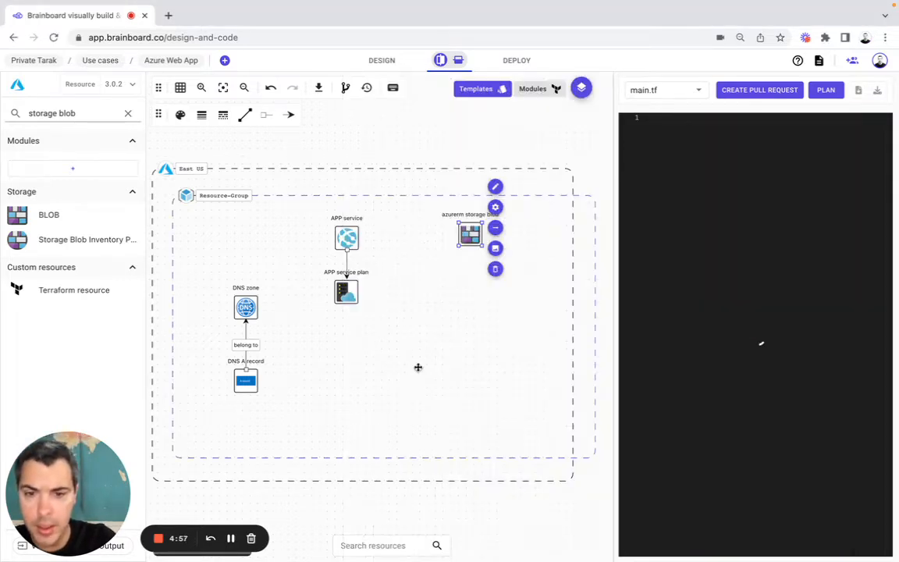
Change the BLOB node's label to "Storage blob" and move it below the APP service plan, leaving space between them
left_click(496, 187)
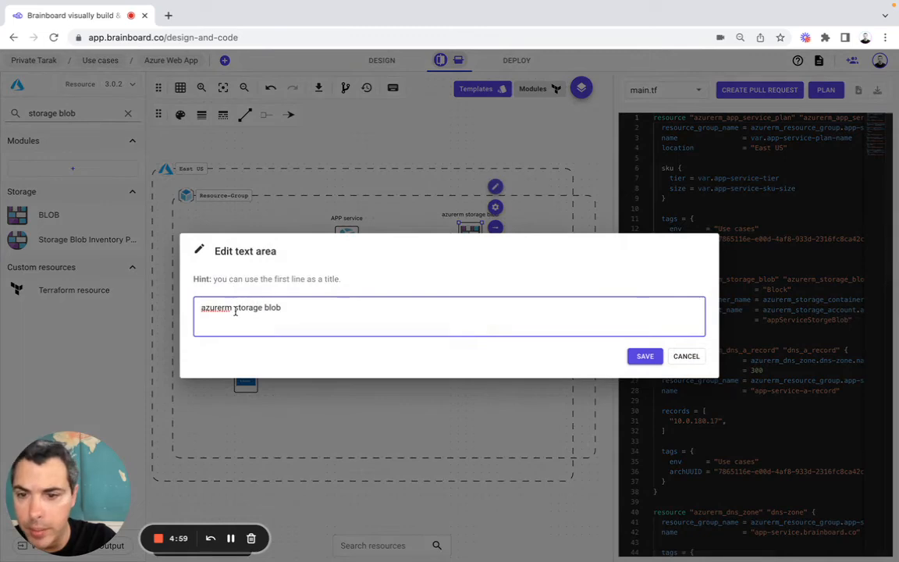
left_click_drag(237, 308, 201, 307)
type("S")
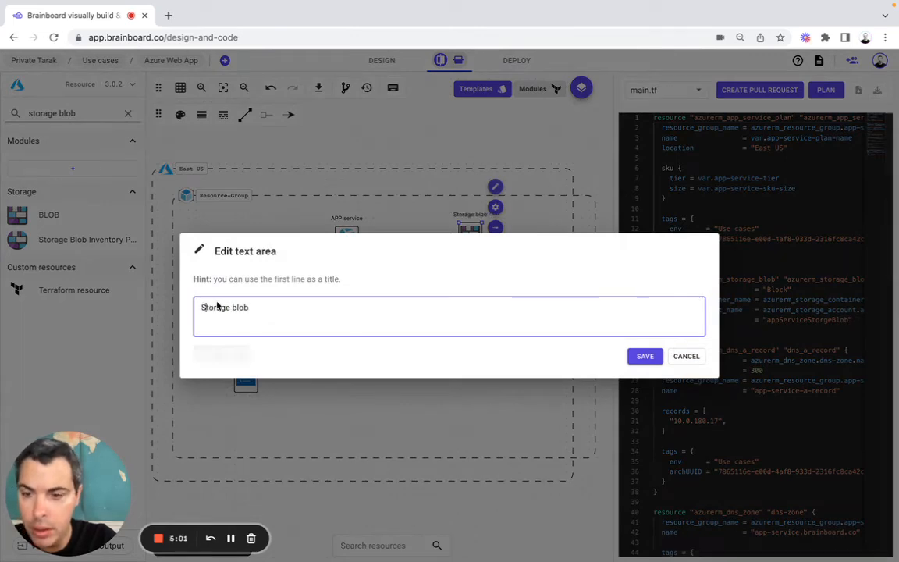
left_click(642, 360)
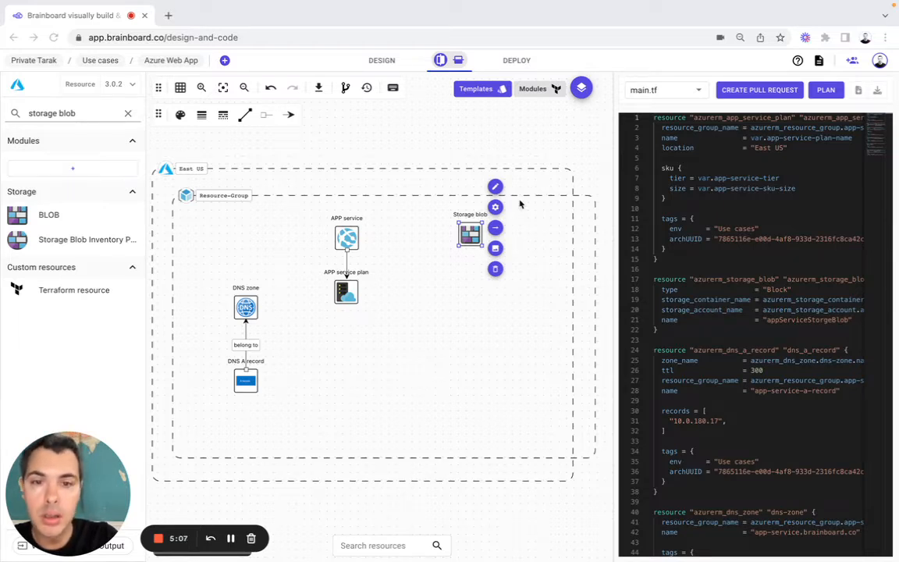
left_click_drag(472, 234, 348, 394)
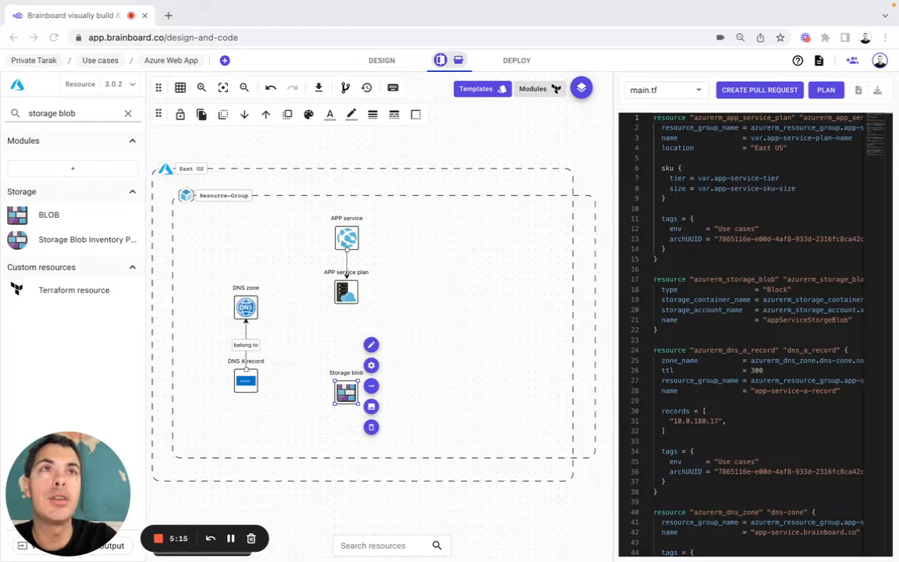
Find the storage account resource and add it beside the Storage blob node, with resource-group as main parent and location inherited
triple_click(91, 112)
type("Storage account")
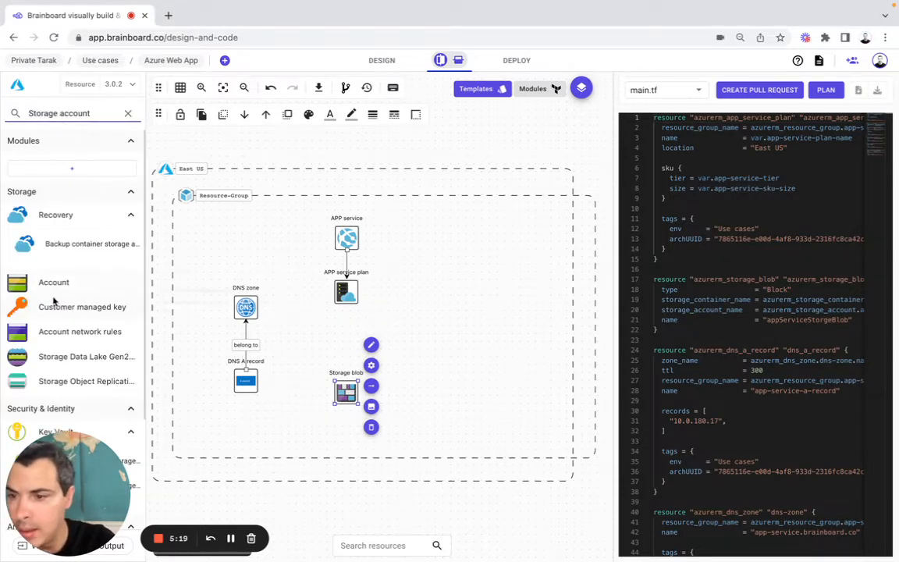
scroll(63, 257, "down", 3)
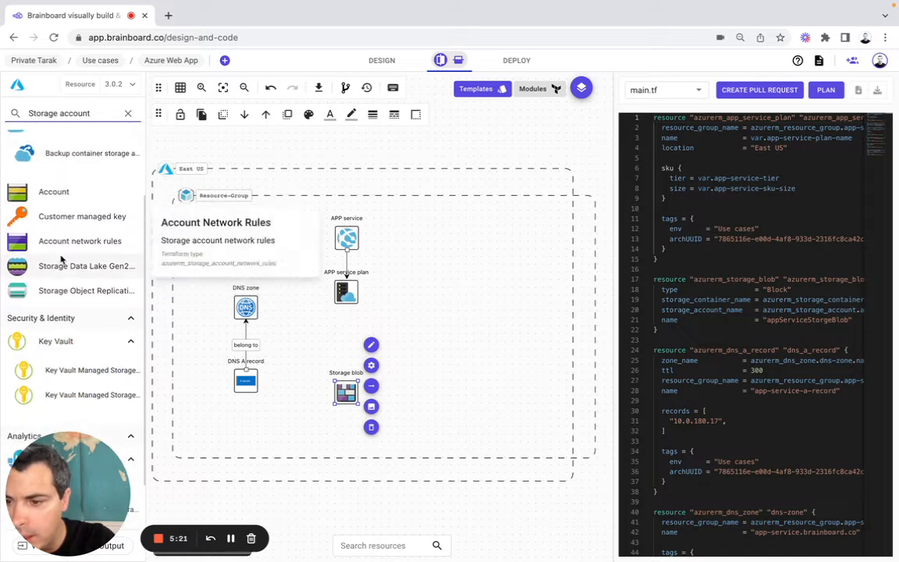
scroll(70, 230, "down", 1)
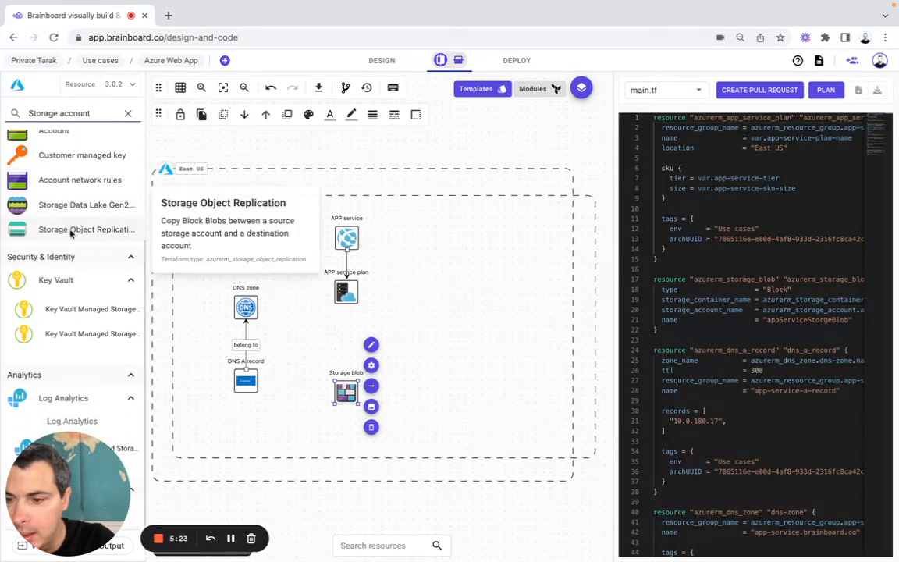
scroll(69, 149, "up", 2)
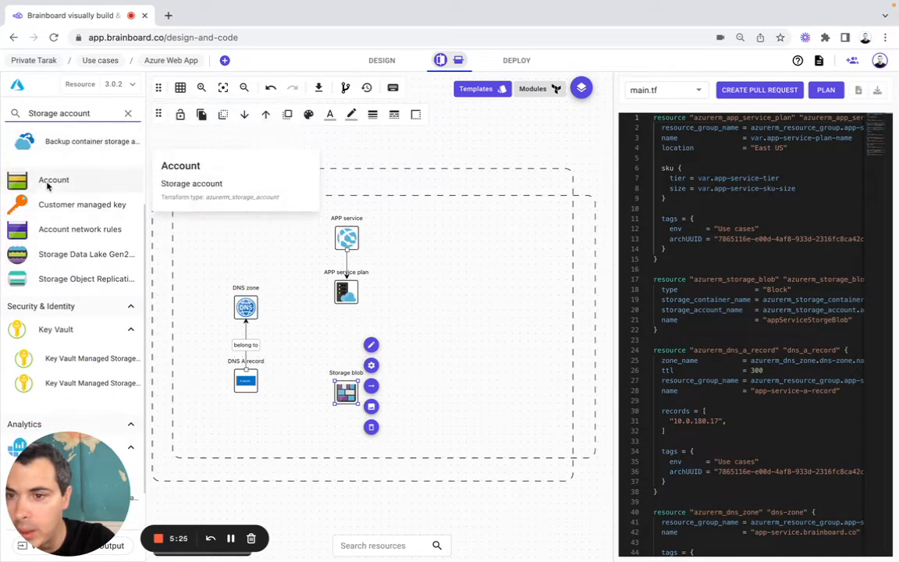
left_click_drag(47, 175, 439, 351)
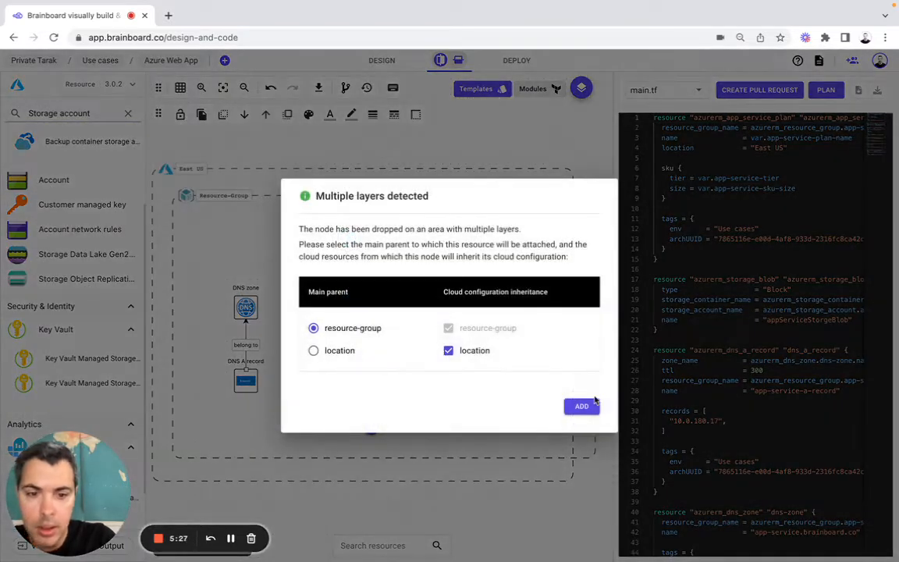
left_click(576, 410)
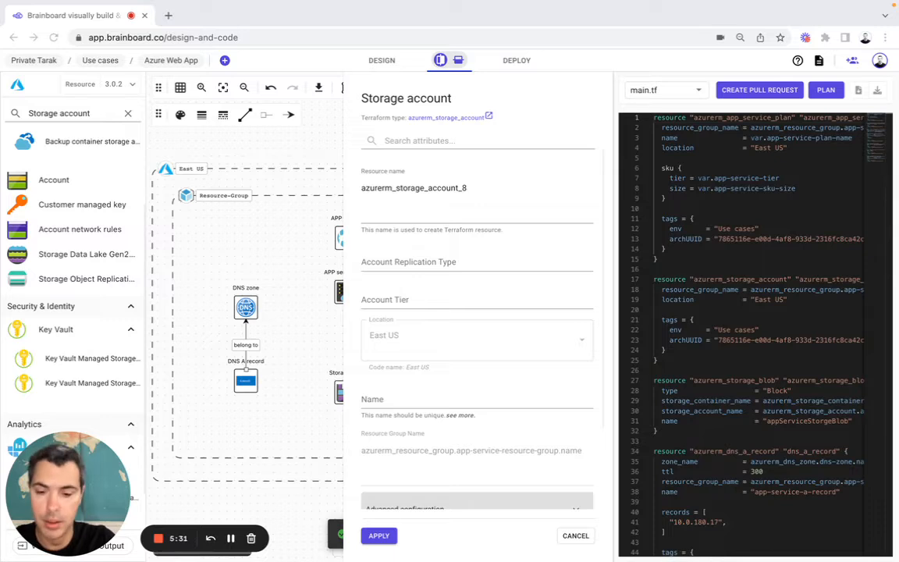
Set the storage account's resource name to azurerm_storage_account-c07b98c1
double_click(403, 190)
type("azurerm_storage_account-c07b98c1")
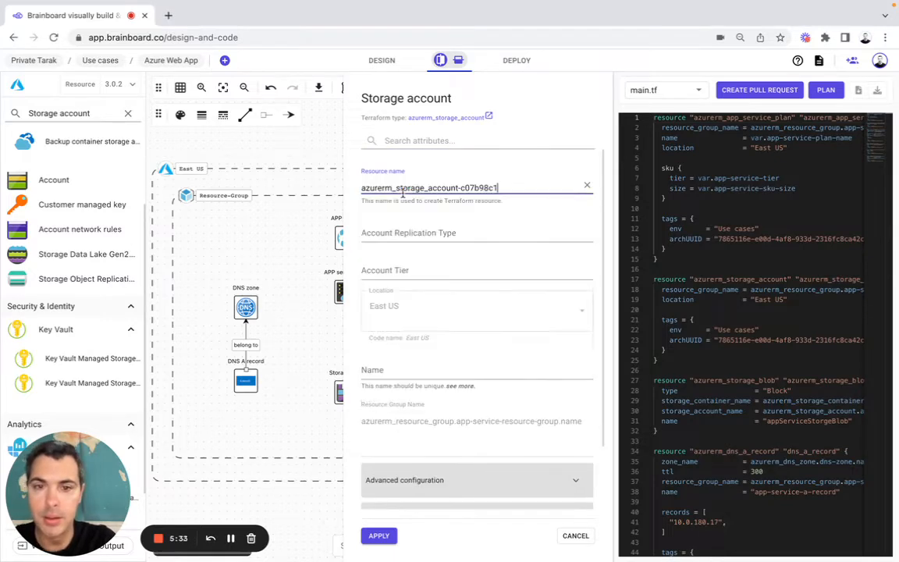
key("super+Tab")
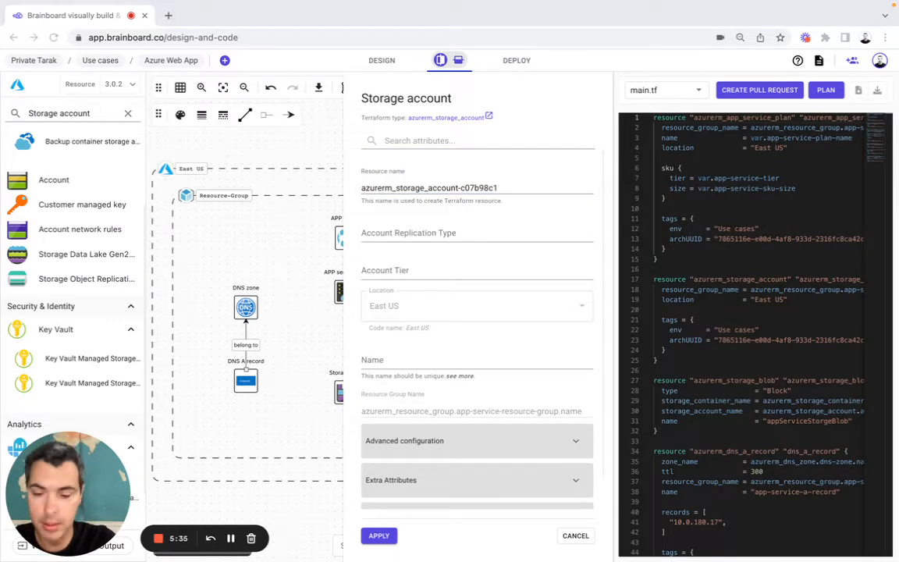
key("super+Tab")
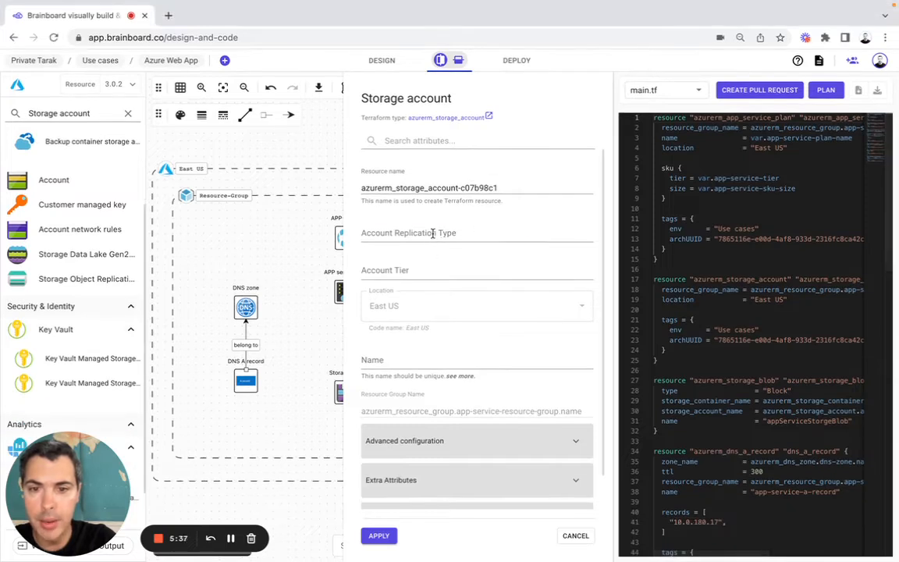
Set the storage account's replication type to LRS and its account tier to Standard
left_click(432, 234)
type("LRS")
key("super+Tab")
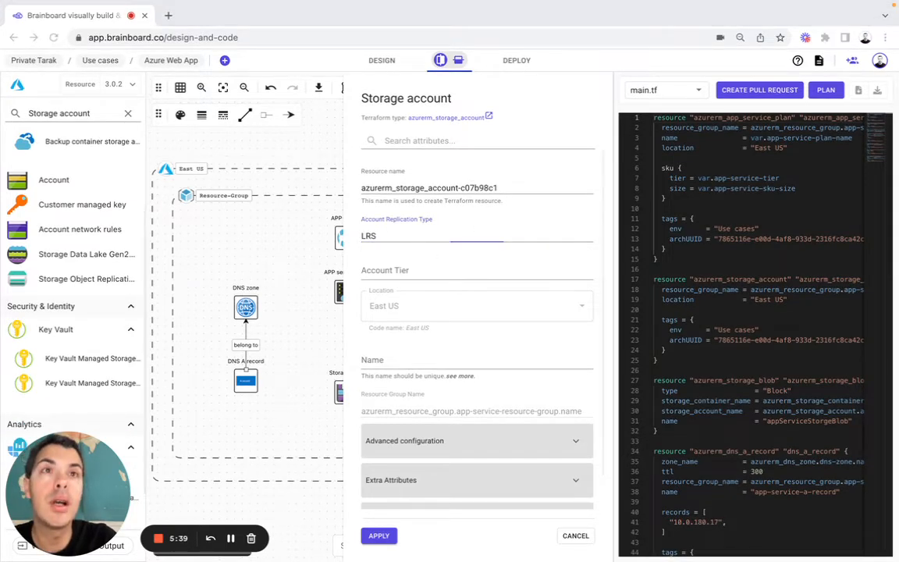
key("super+Tab")
left_click(401, 273)
type("Standard")
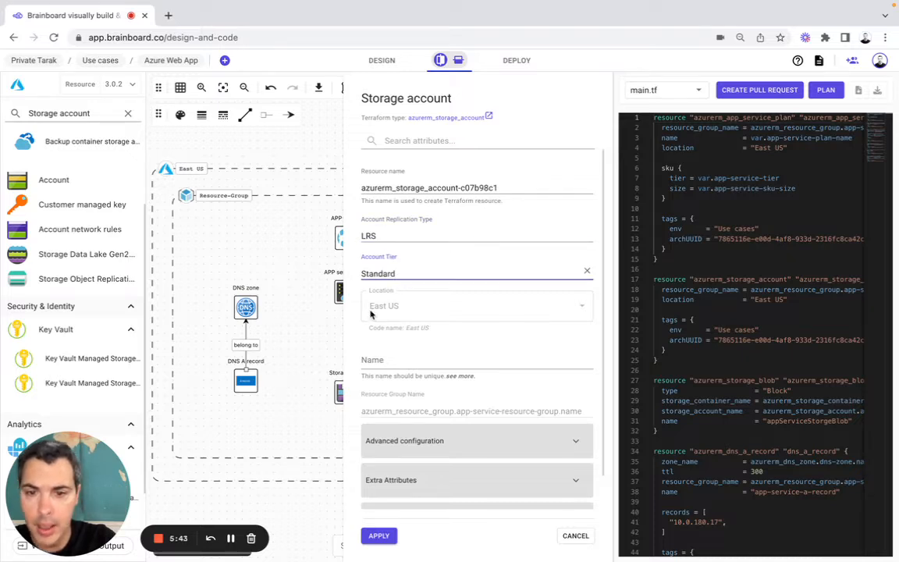
Set the storage account's name to brainboardstorageaccount and apply the settings
left_click_drag(370, 309, 402, 310)
left_click_drag(363, 412, 508, 420)
left_click(408, 371)
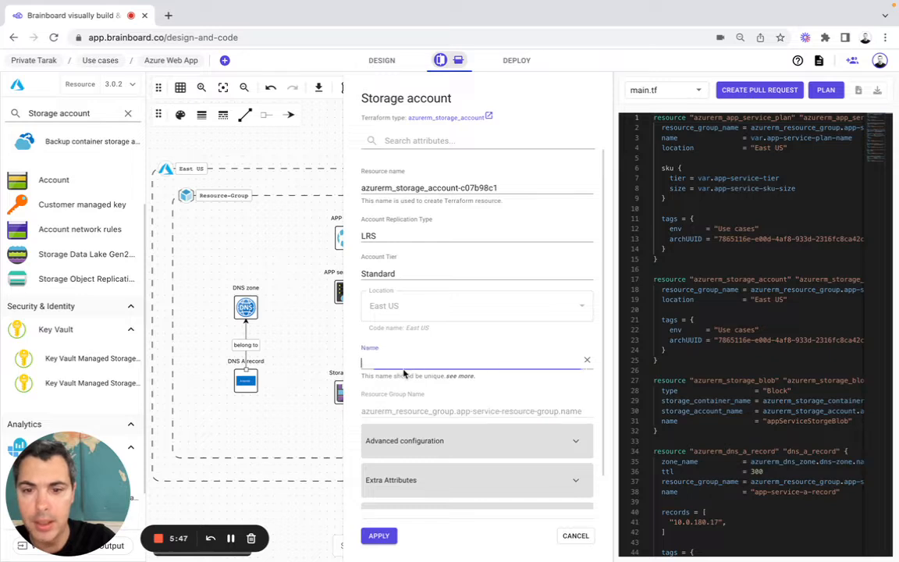
key("super+Tab")
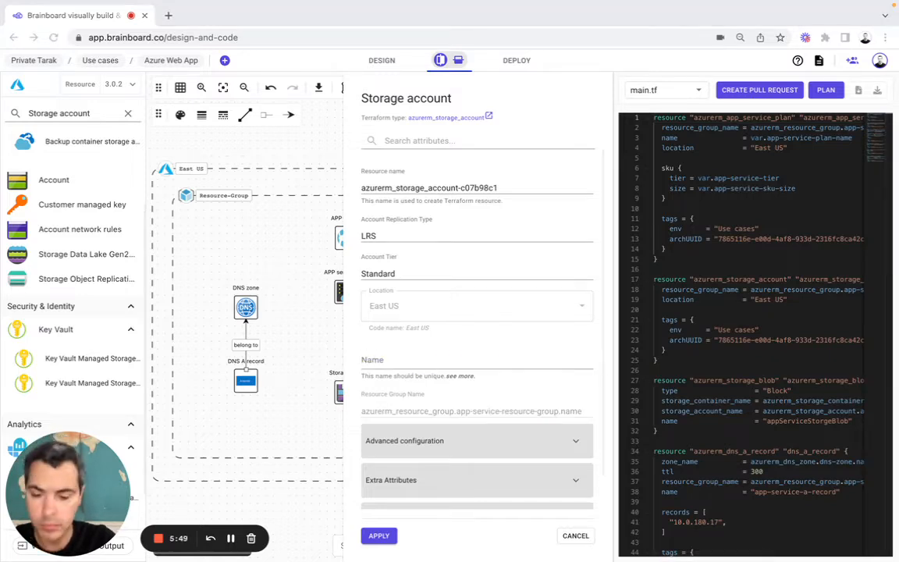
left_click(426, 370)
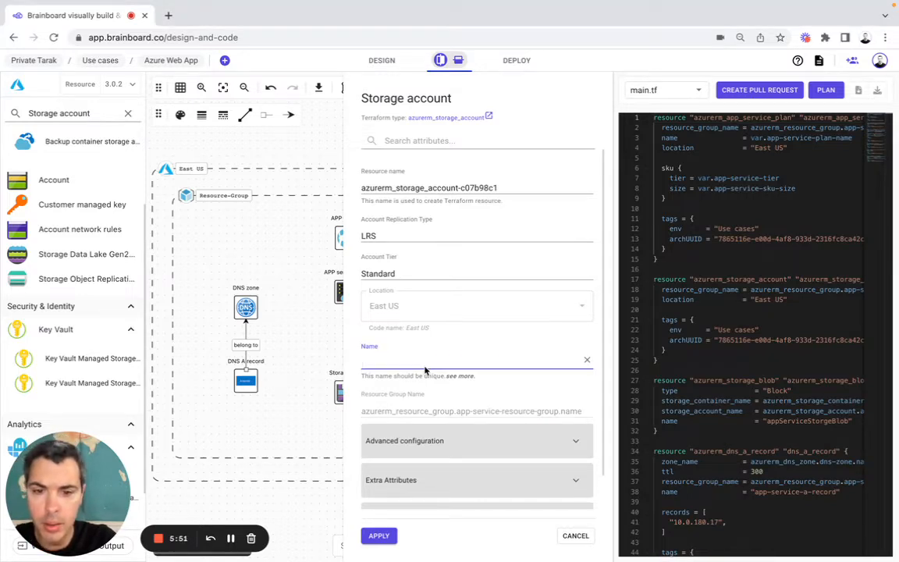
type("brainboardstorageaccount")
key("super+Tab")
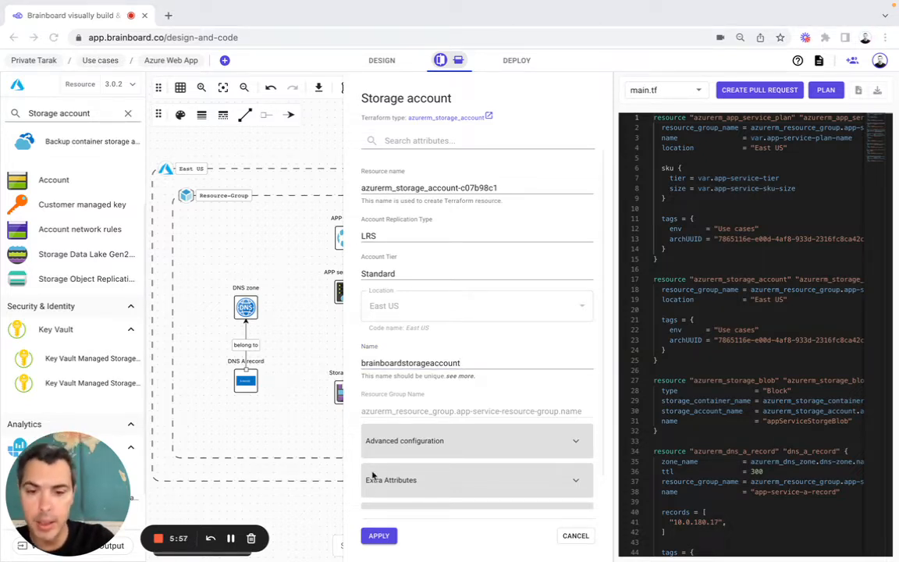
left_click(379, 536)
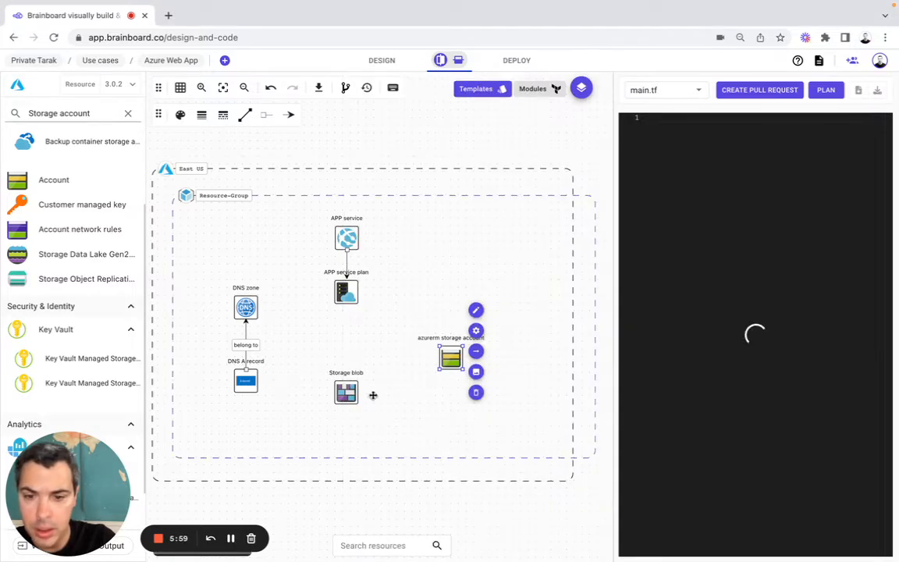
Change the new storage account node's label to "Storage account" and save it
left_click(476, 310)
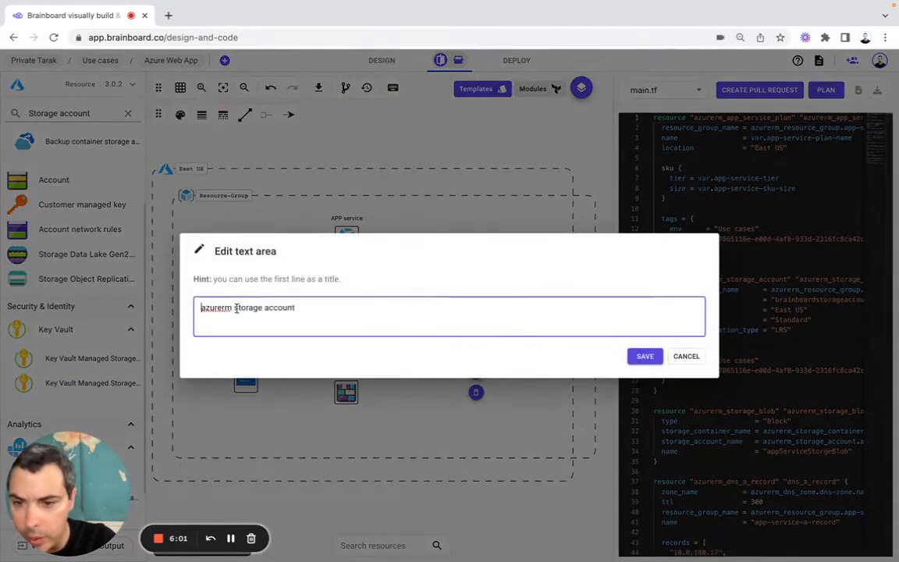
left_click_drag(238, 308, 193, 307)
type("S")
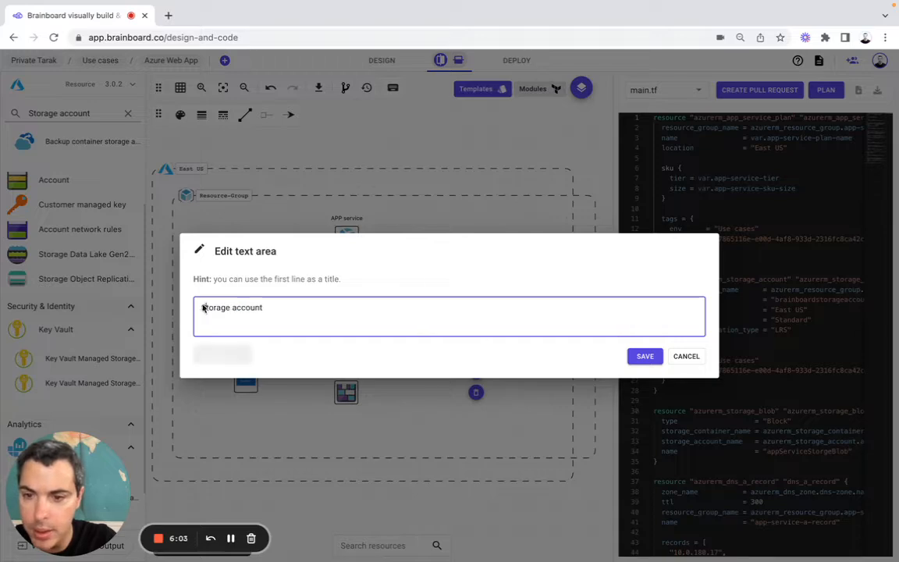
left_click(643, 356)
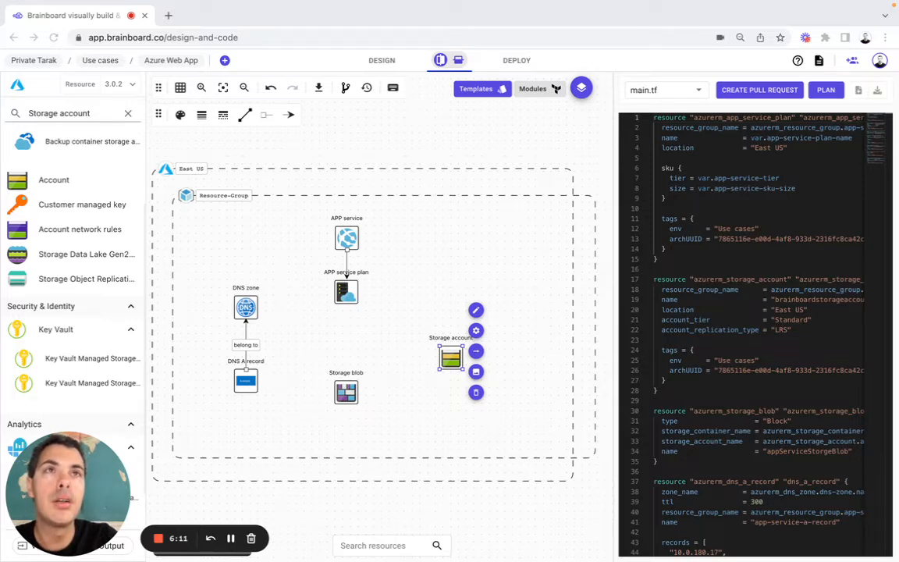
Find the Storage container resource and add it below the Storage account node inside the resource group
triple_click(69, 113)
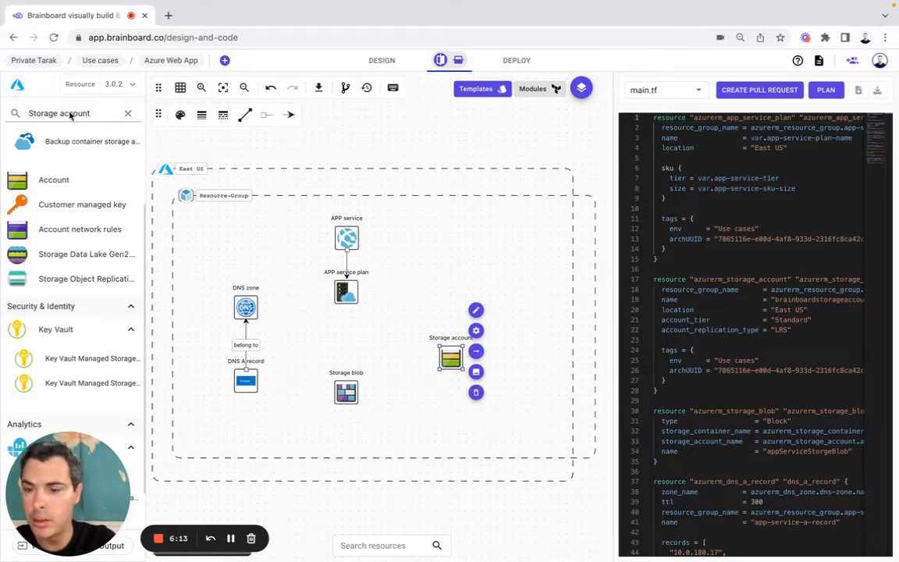
type("Storage container")
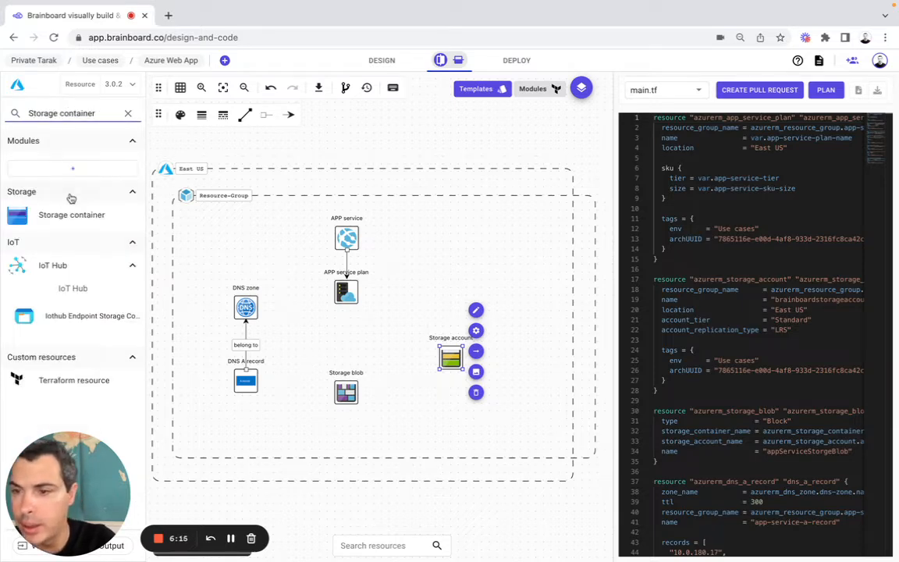
left_click_drag(74, 213, 452, 405)
left_click(578, 409)
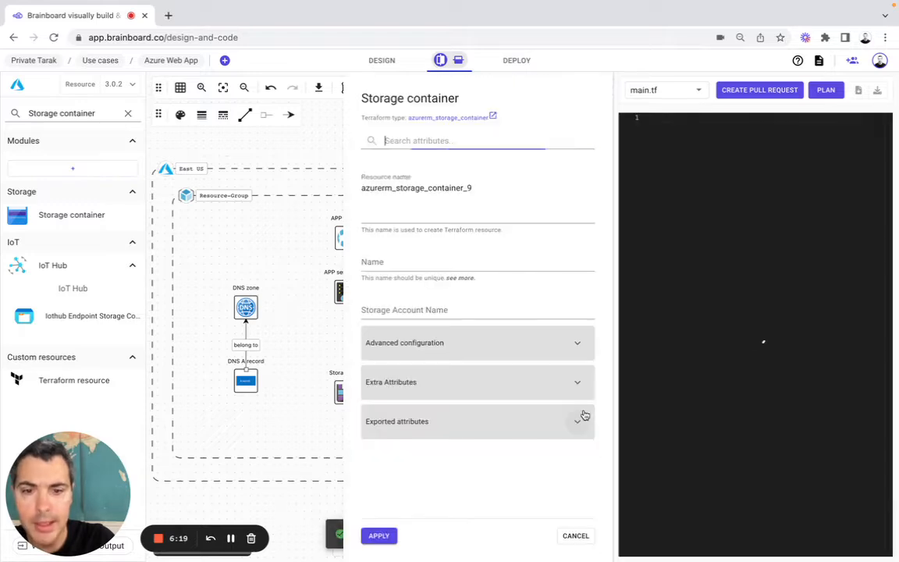
Set the storage container's resource name to azurerm_storage_container-d1d44abb and its name to storage-container
key("super+Tab")
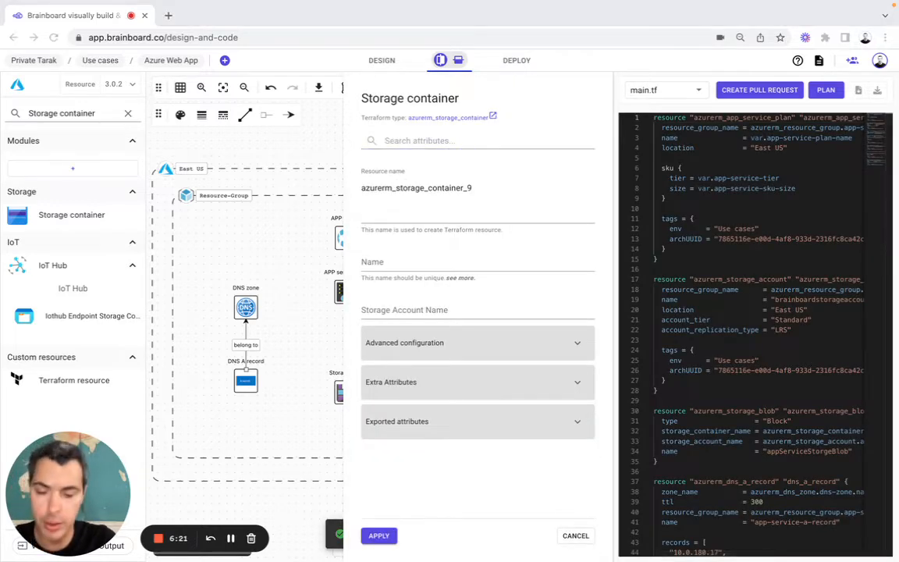
left_click(468, 189)
double_click(468, 188)
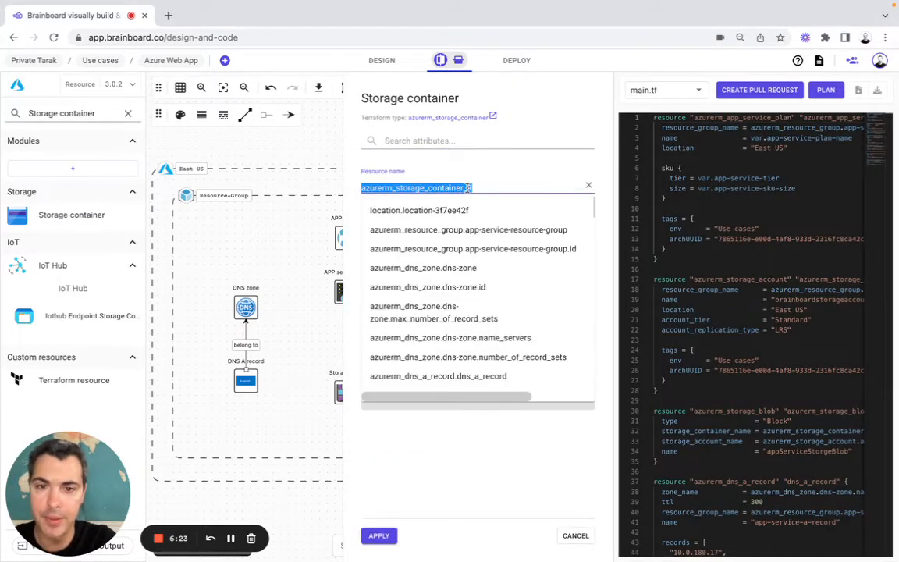
type("azurerm_storage_container-d1d44abb")
key("super+Tab")
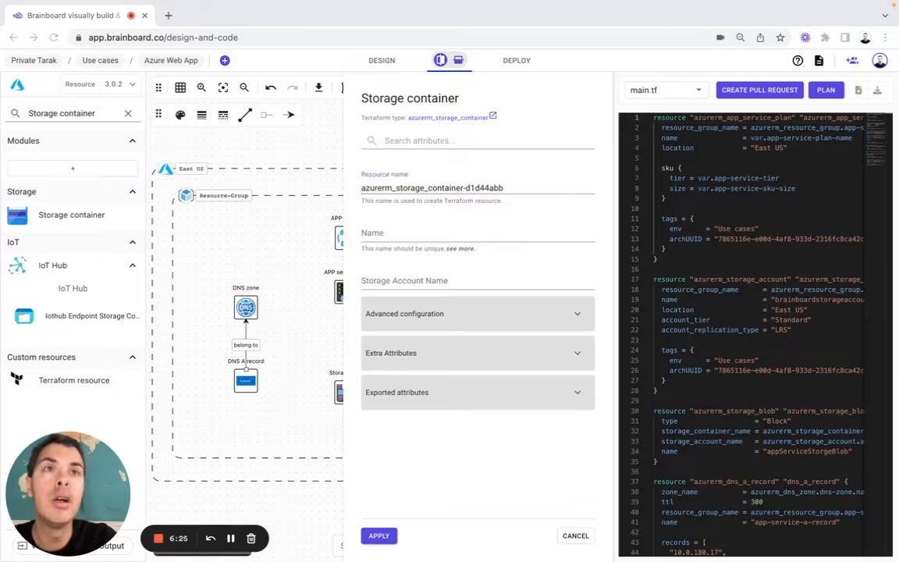
key("super+Tab")
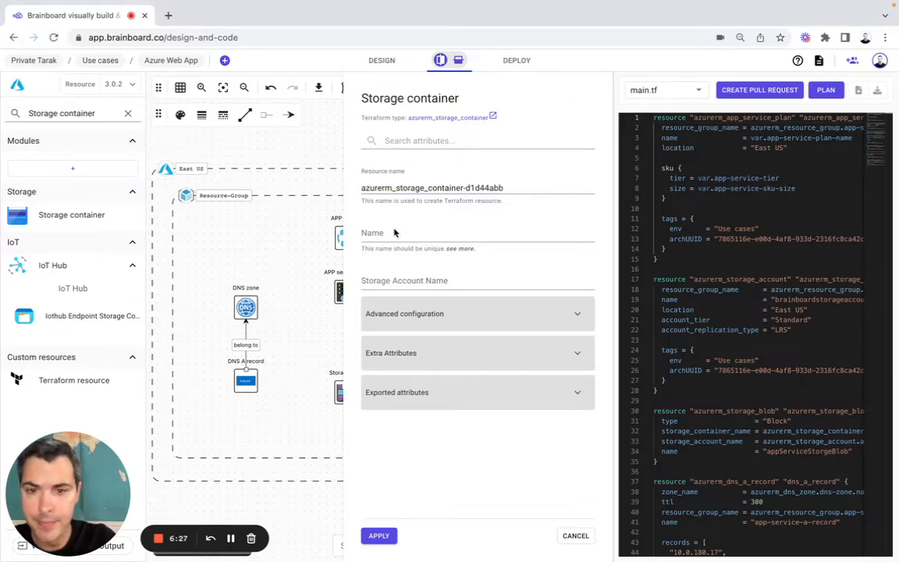
left_click(394, 232)
type("storage-container")
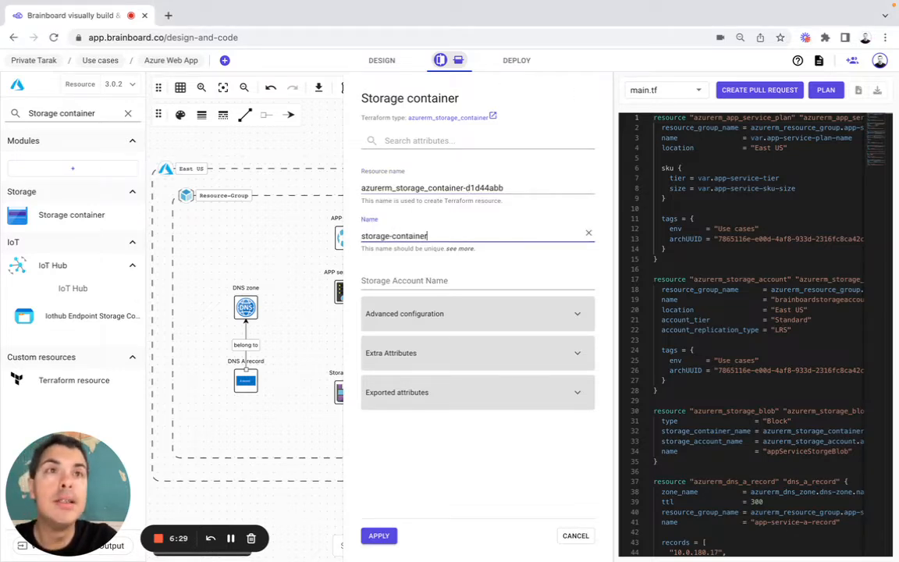
key("super+Tab")
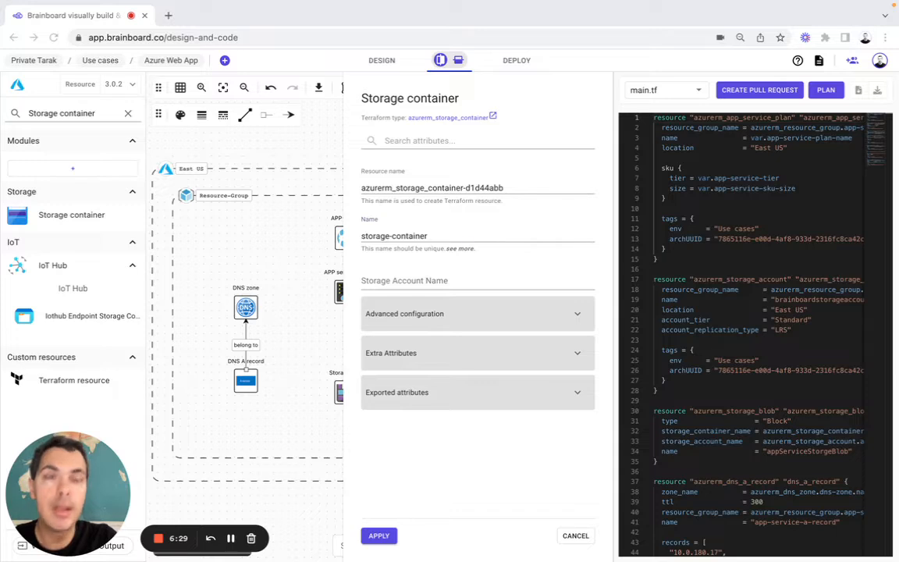
Set the container's storage account name to azurerm_storage_account.azurerm_storage_account-c07b98c1.name and apply the settings
key("super+Tab")
left_click(430, 283)
type("azurerm_storage_account.azurerm_storage_account-c07b98c1.name")
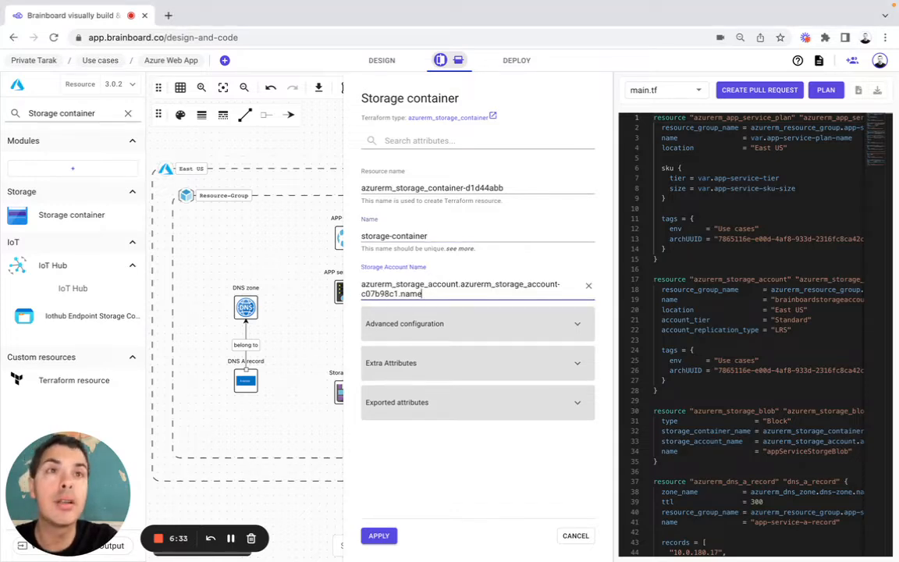
key("super+Tab")
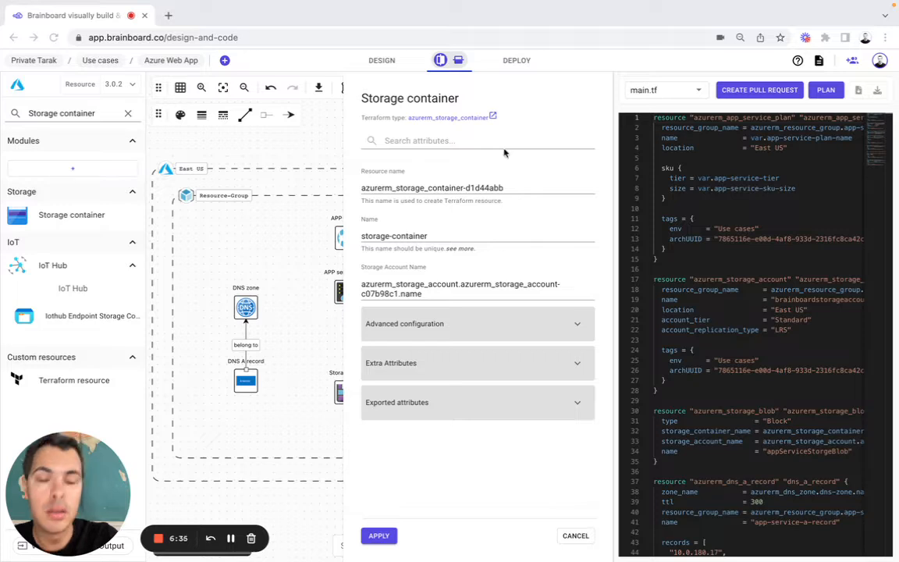
key("super+Tab")
left_click(378, 536)
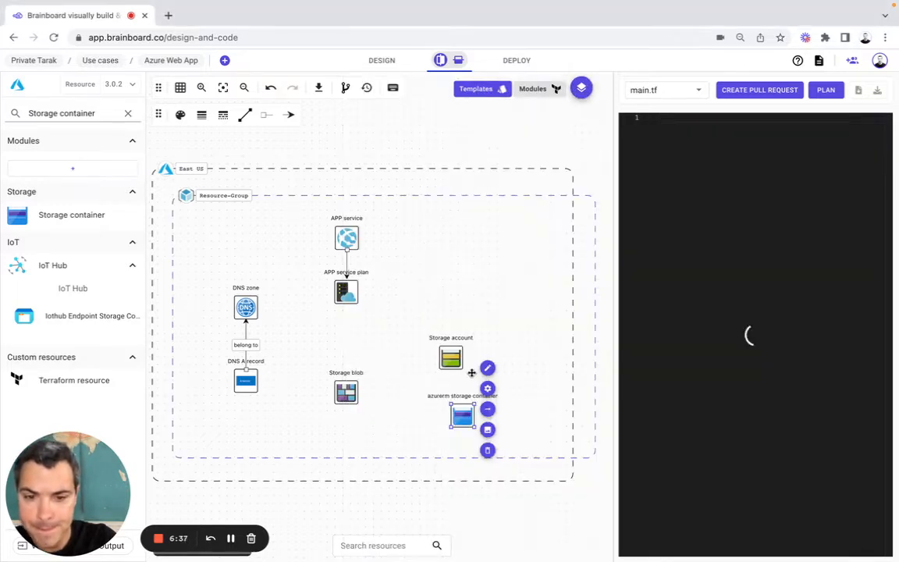
Move the storage container node slightly to align it under the Storage account and relabel it "Storage container"
left_click(459, 416)
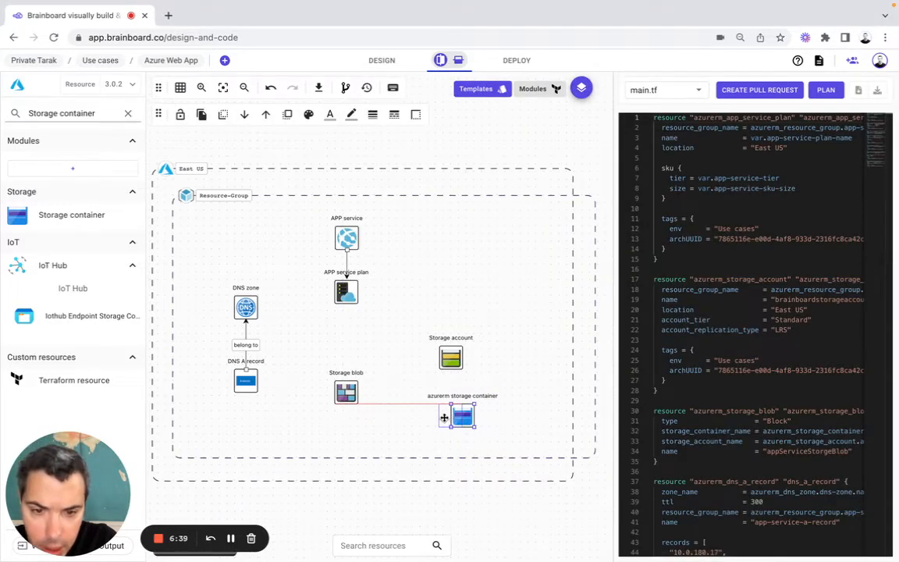
left_click_drag(445, 417, 450, 419)
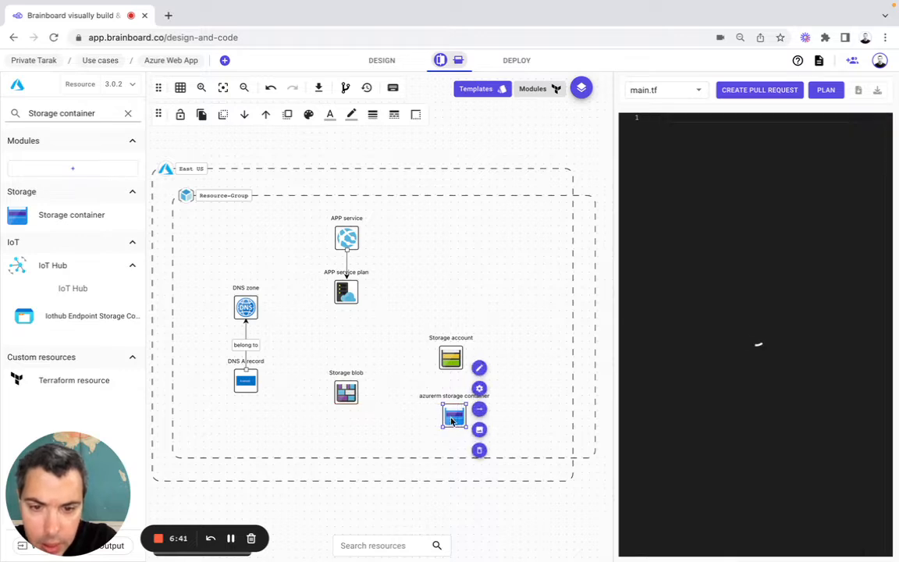
left_click(479, 368)
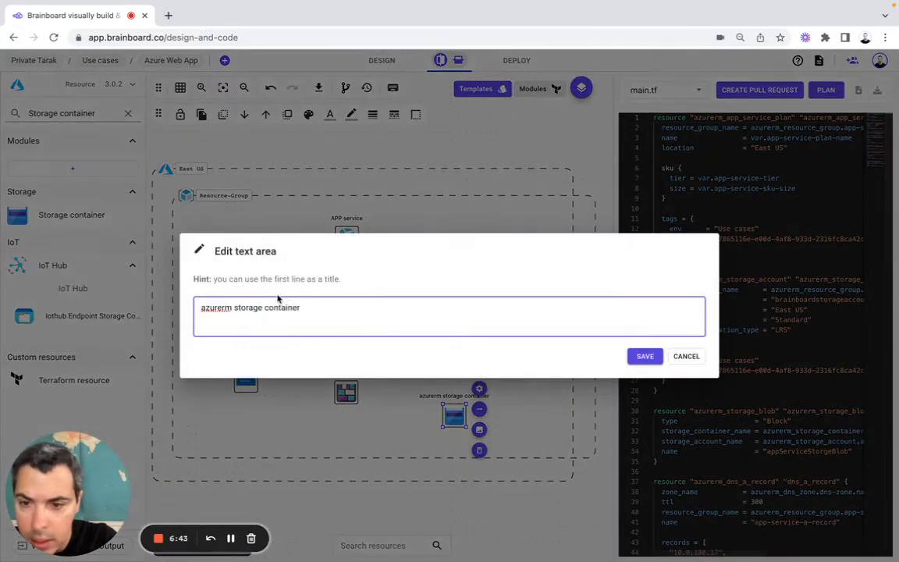
left_click_drag(238, 309, 200, 308)
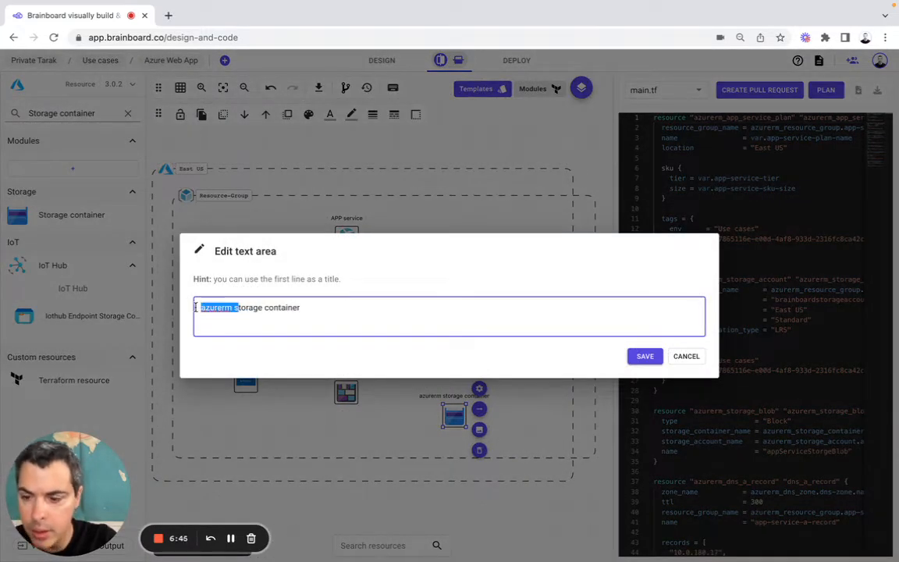
type("S")
left_click(644, 357)
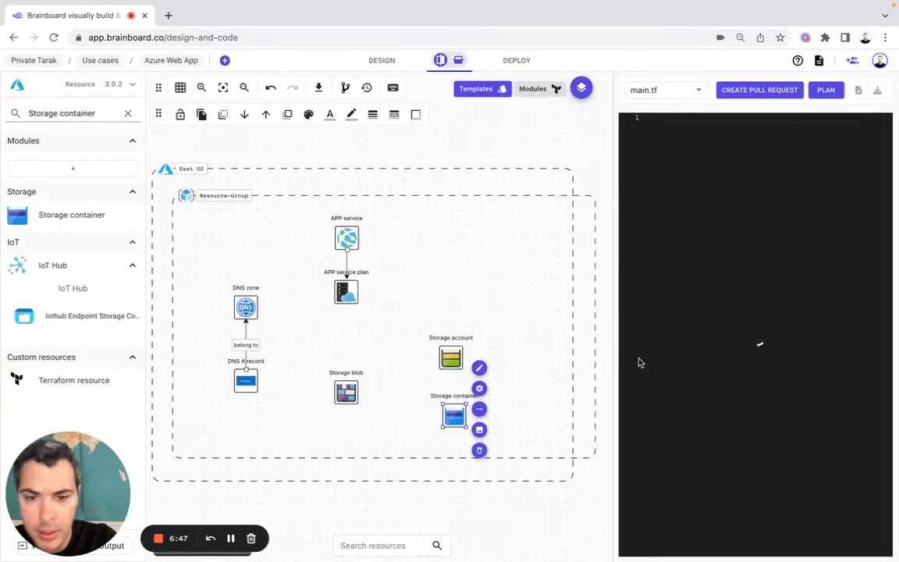
Move the Storage blob node closer to the Storage account and link it to the account with a connector labelled "use"
left_click_drag(346, 394, 379, 391)
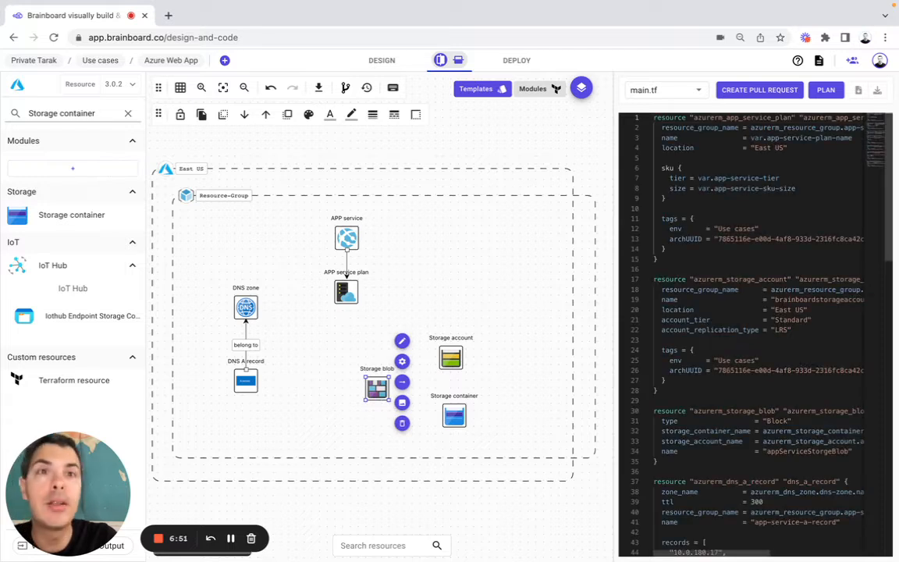
left_click(403, 382)
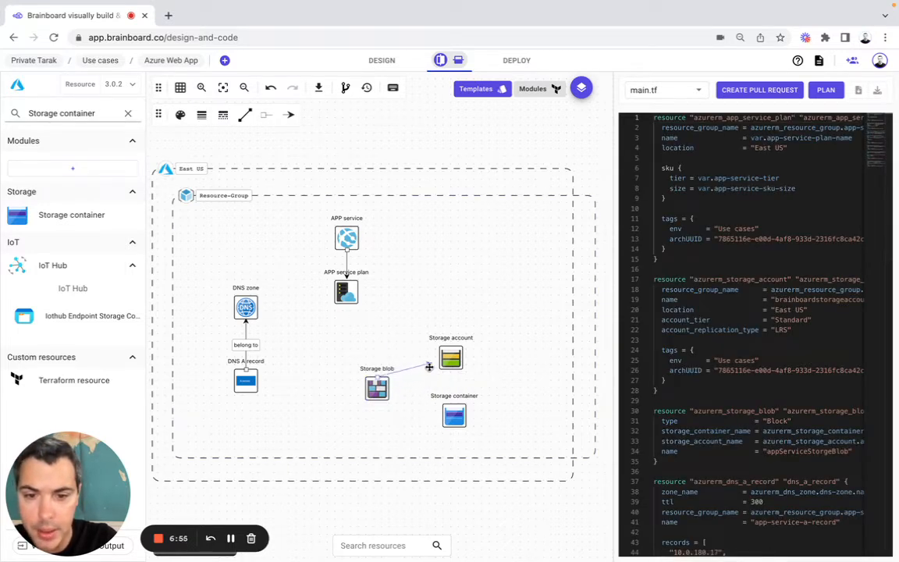
left_click(450, 356)
left_click(452, 343)
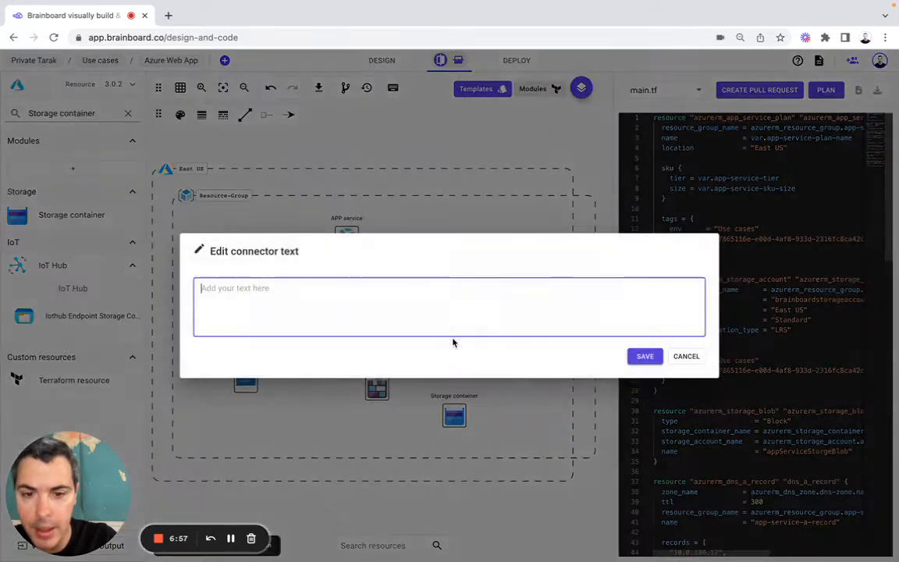
type("use")
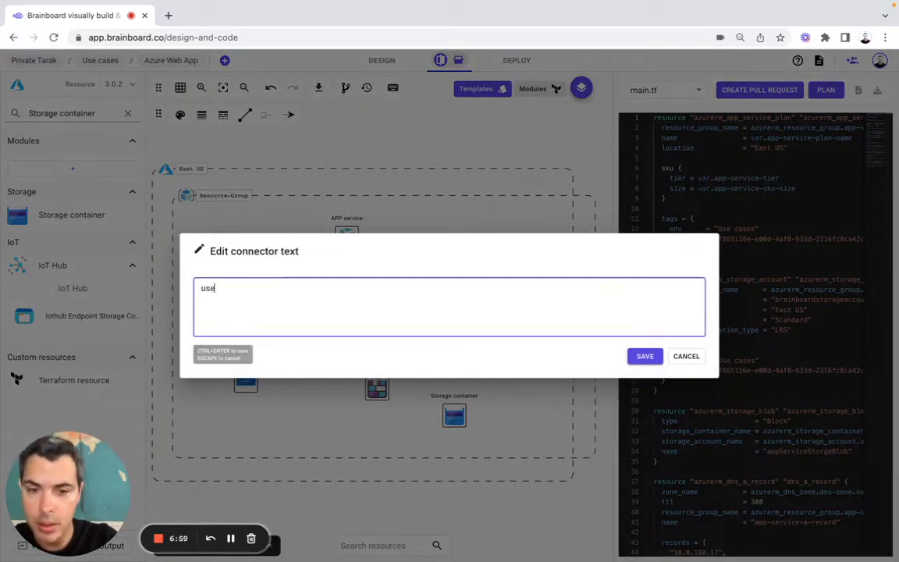
left_click(648, 360)
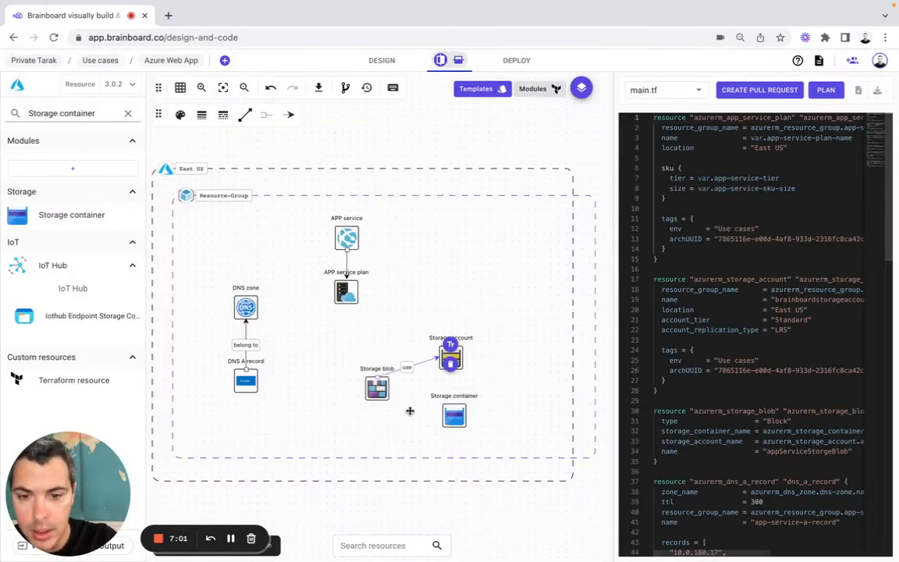
Connect the Storage blob to the Storage container with a connector labelled "use"
left_click(379, 389)
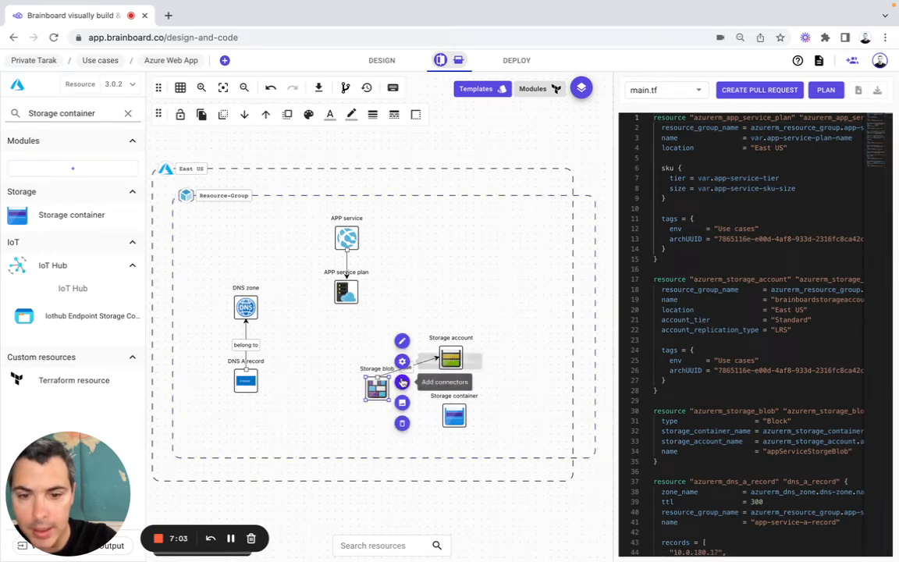
left_click_drag(402, 382, 449, 416)
left_click(452, 400)
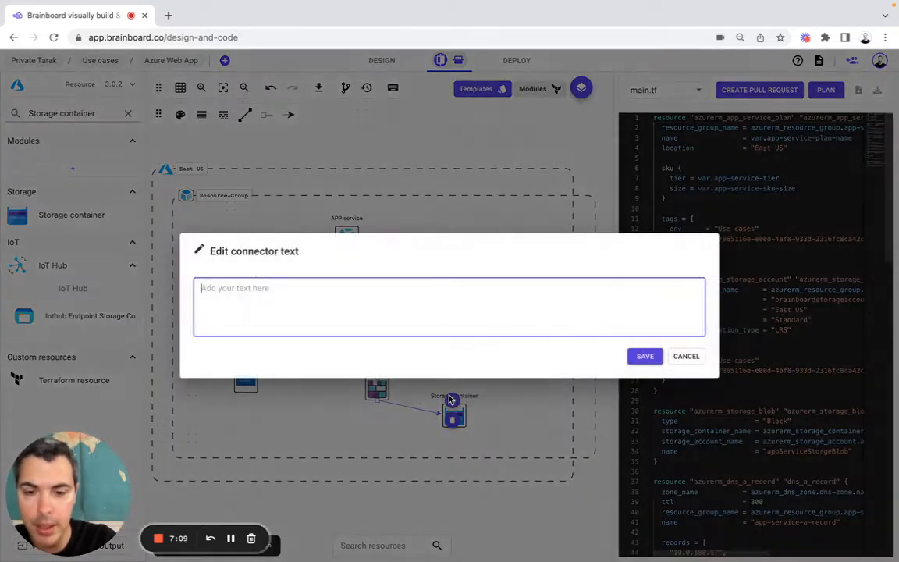
type("use")
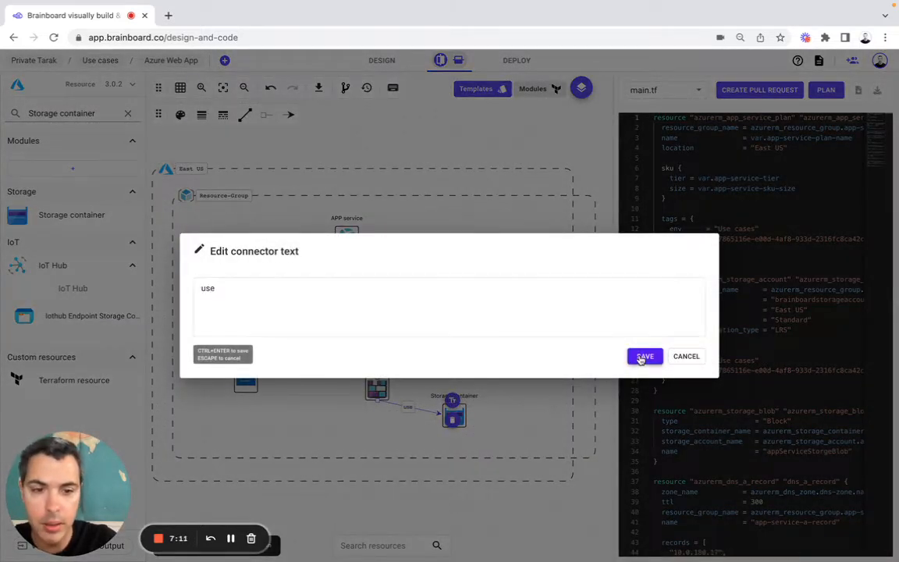
left_click(640, 358)
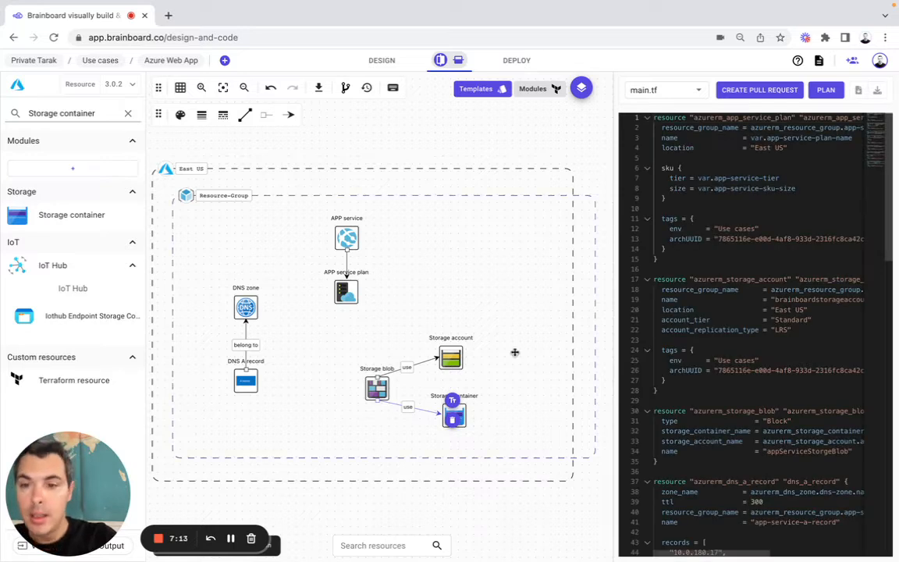
Find the generic internet icon and place it outside the East US region, level with the DNS zone
scroll(446, 350, "left", 3)
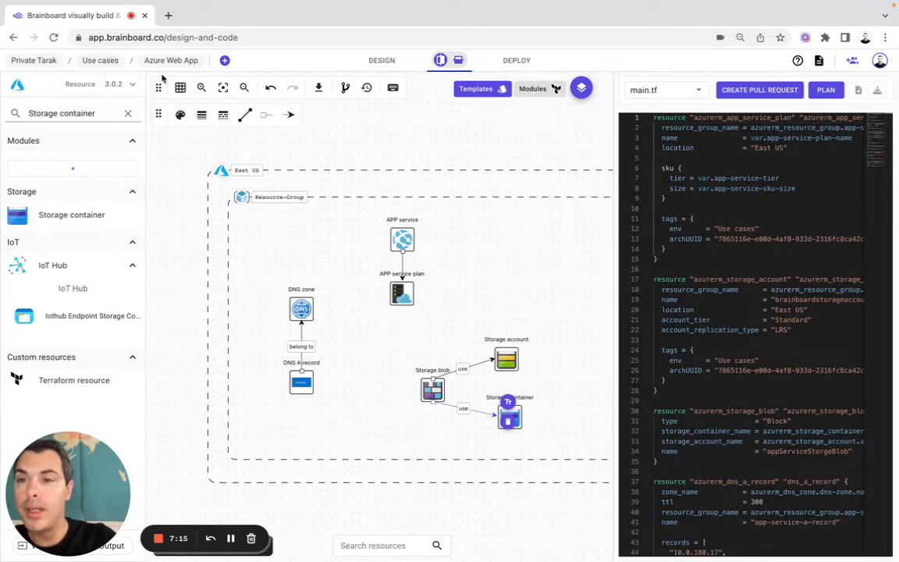
triple_click(95, 115)
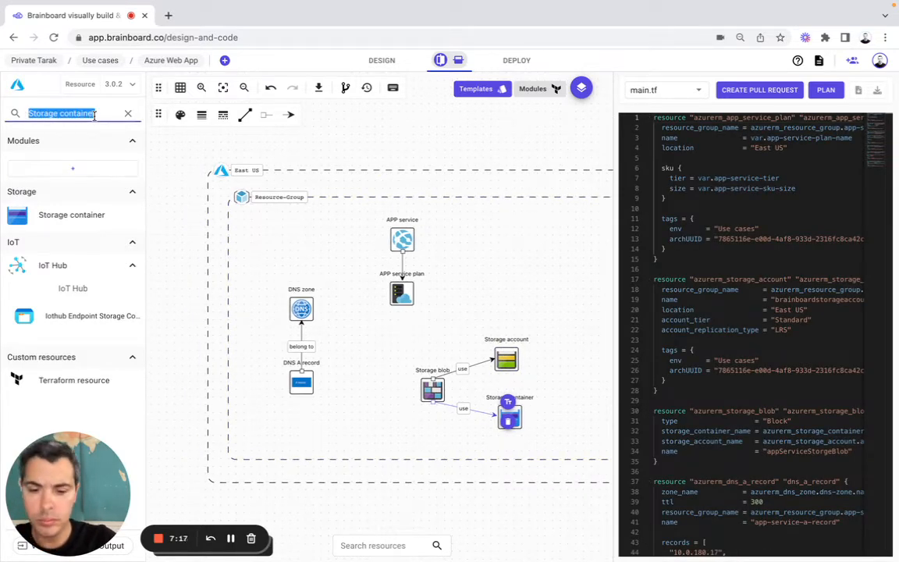
type("internet")
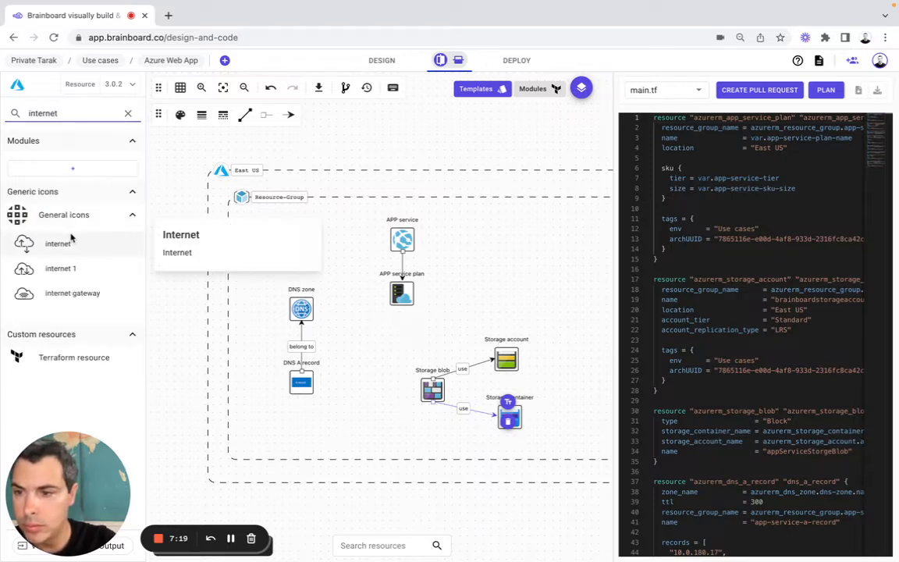
left_click_drag(69, 240, 177, 316)
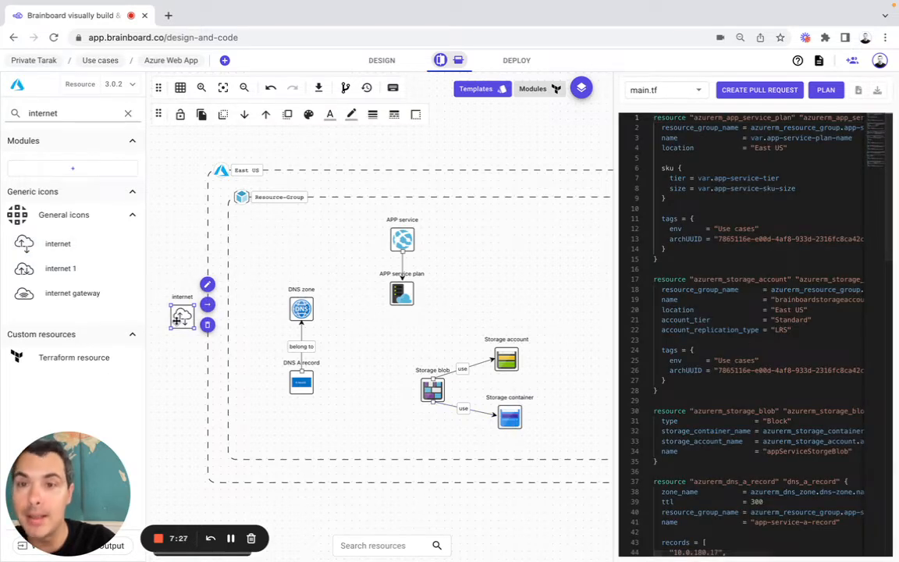
Connect the internet icon to the DNS zone, and the DNS zone to the APP service
left_click(206, 304)
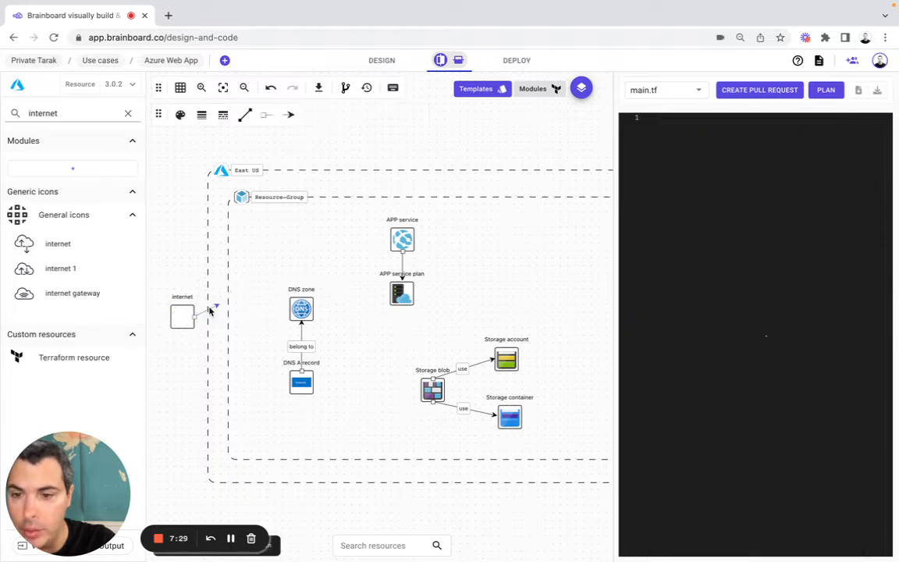
left_click_drag(217, 306, 300, 311)
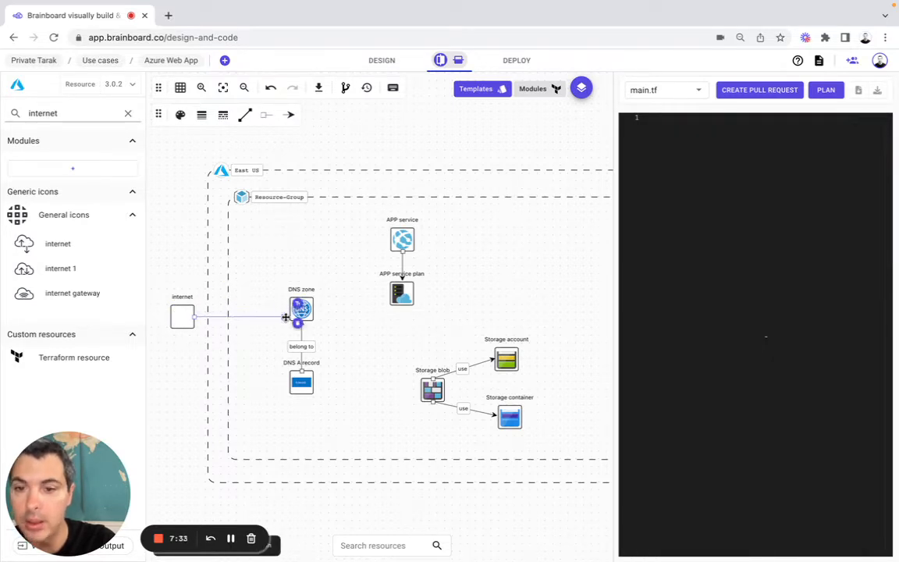
left_click(323, 309)
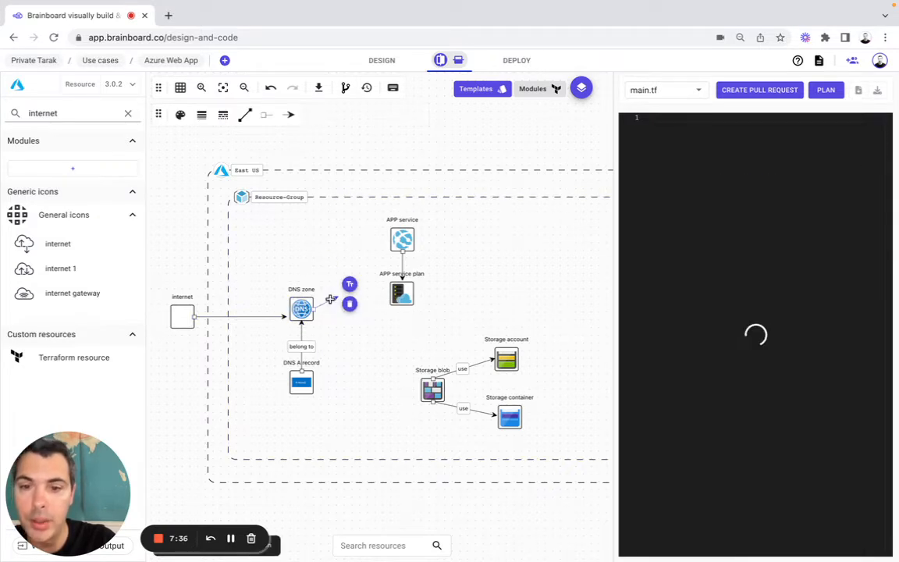
left_click_drag(333, 297, 386, 245)
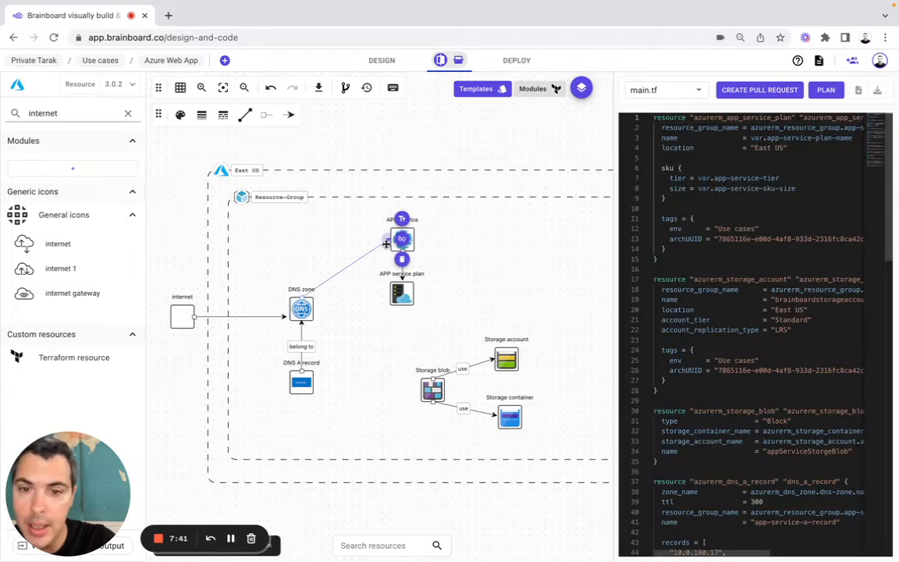
left_click(245, 115)
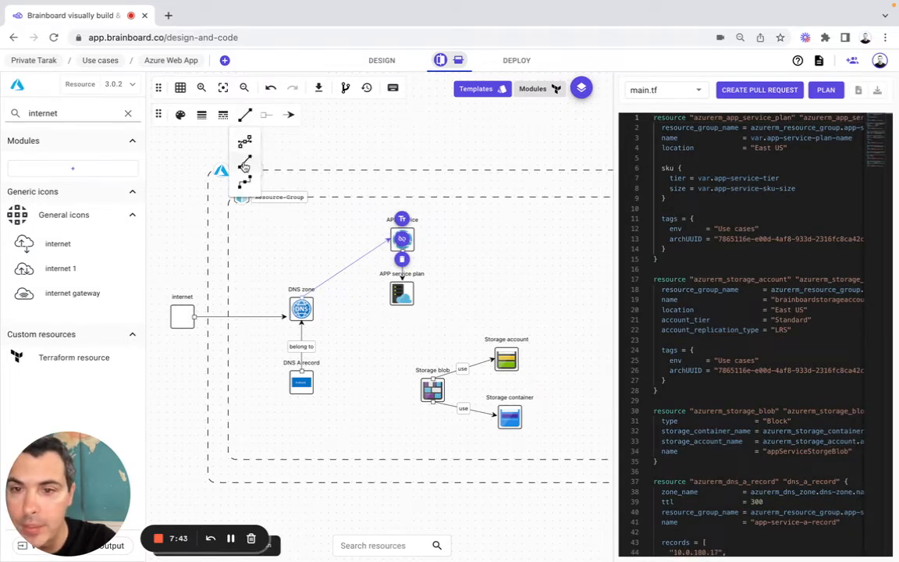
left_click(244, 181)
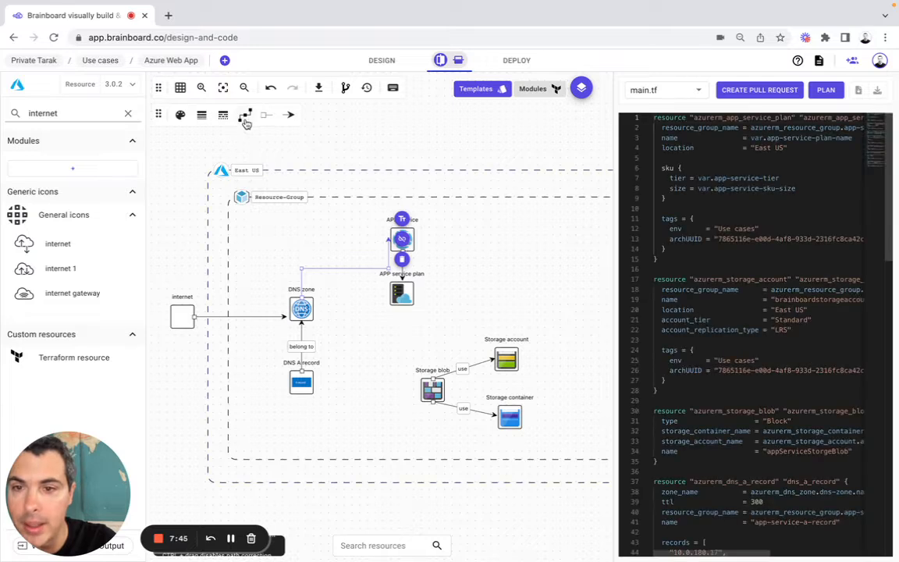
left_click(245, 114)
left_click(242, 168)
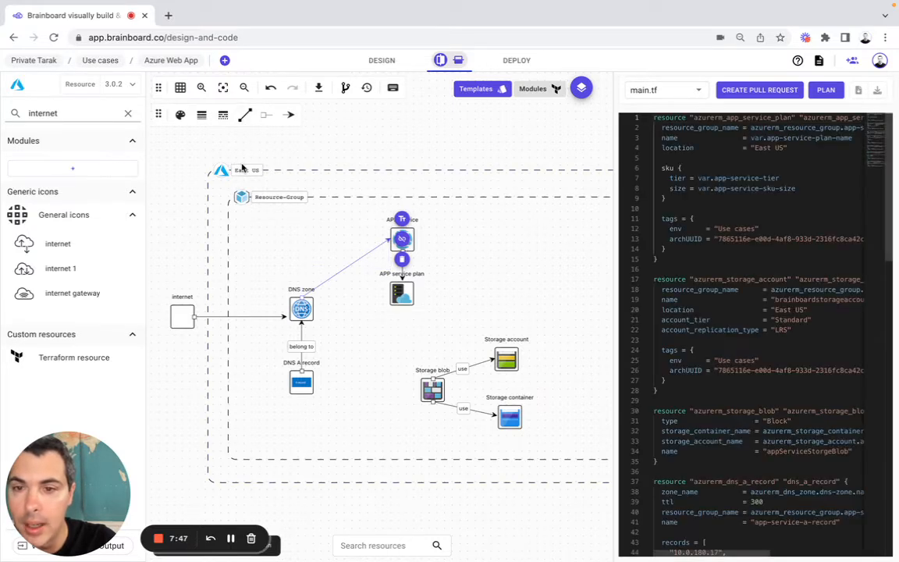
Change the connector between the DNS zone and the APP service to a curved line and deselect it
left_click(245, 115)
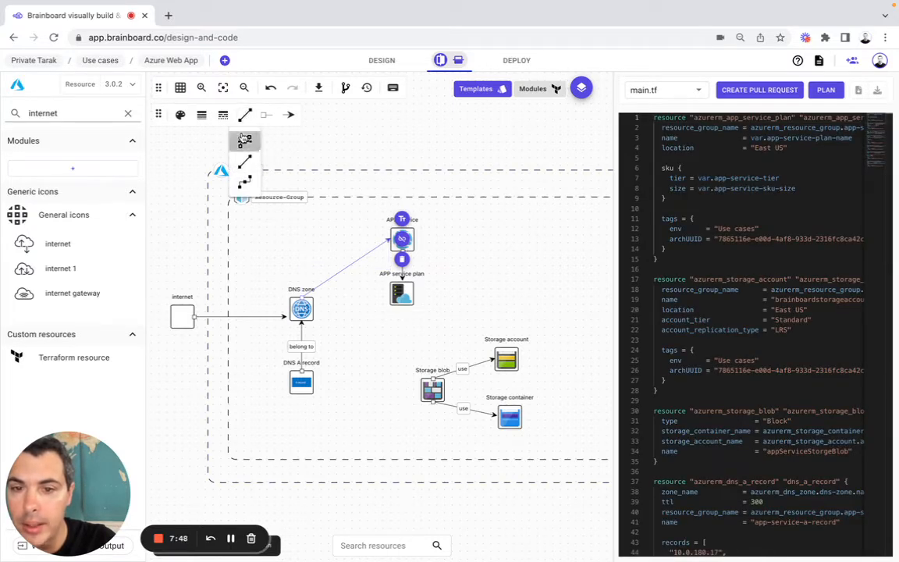
left_click(242, 138)
left_click(179, 205)
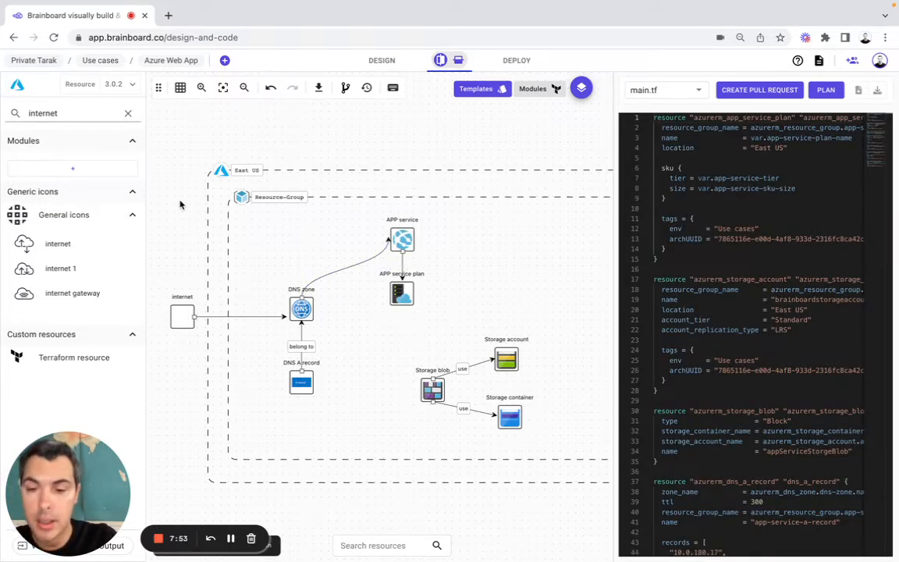
Open the Terraform variables and add an architecture variable named app-service-name, type string, default brainboard-app-service
left_click_drag(77, 479, 460, 452)
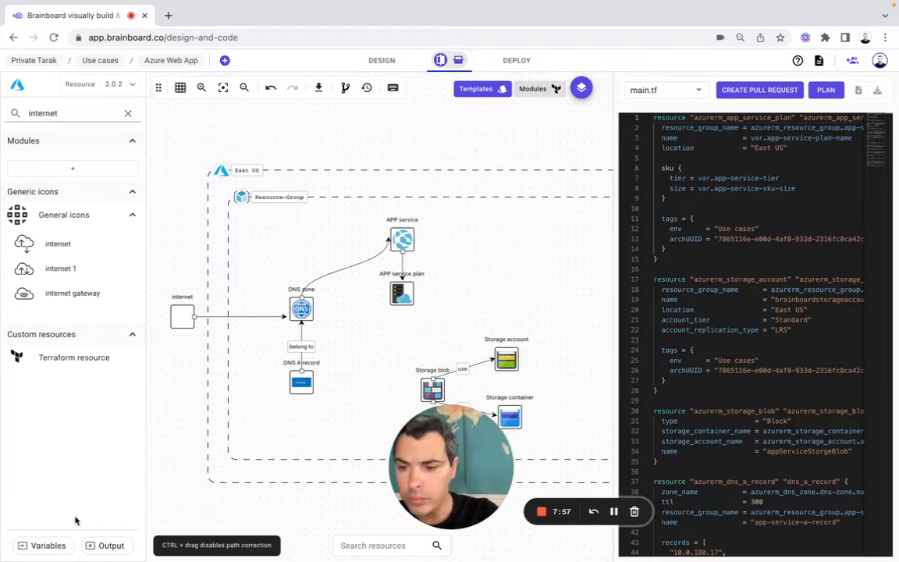
left_click(41, 546)
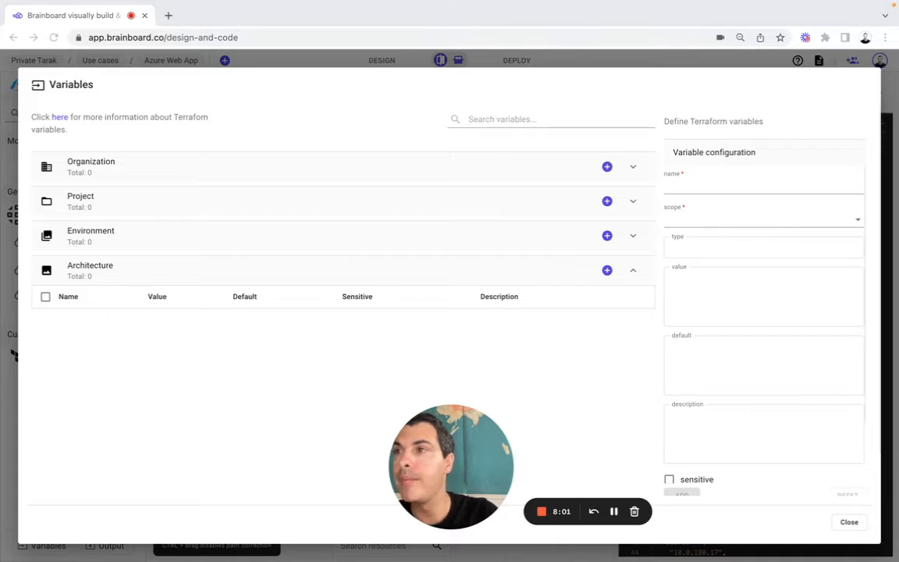
left_click(607, 271)
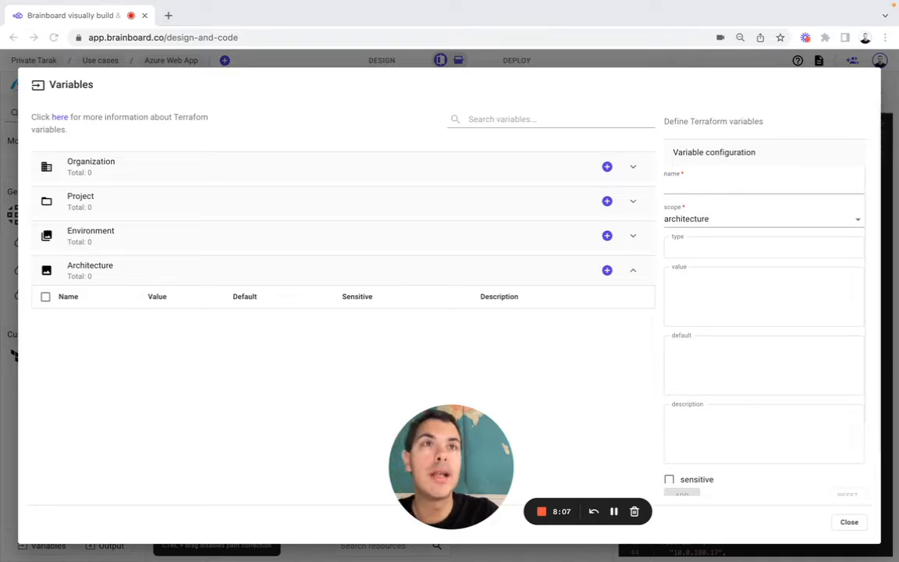
left_click(712, 191)
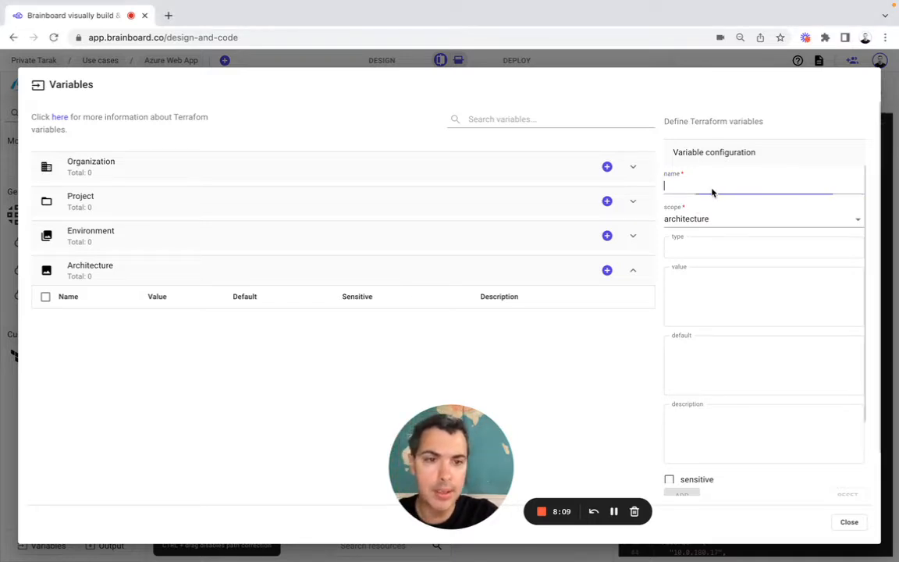
type("app-service-name")
left_click(688, 246)
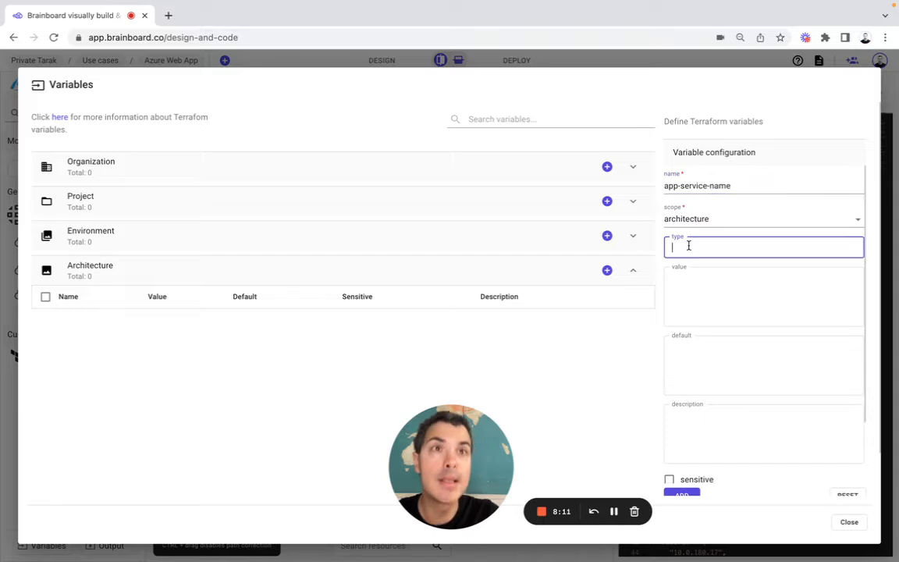
type("string")
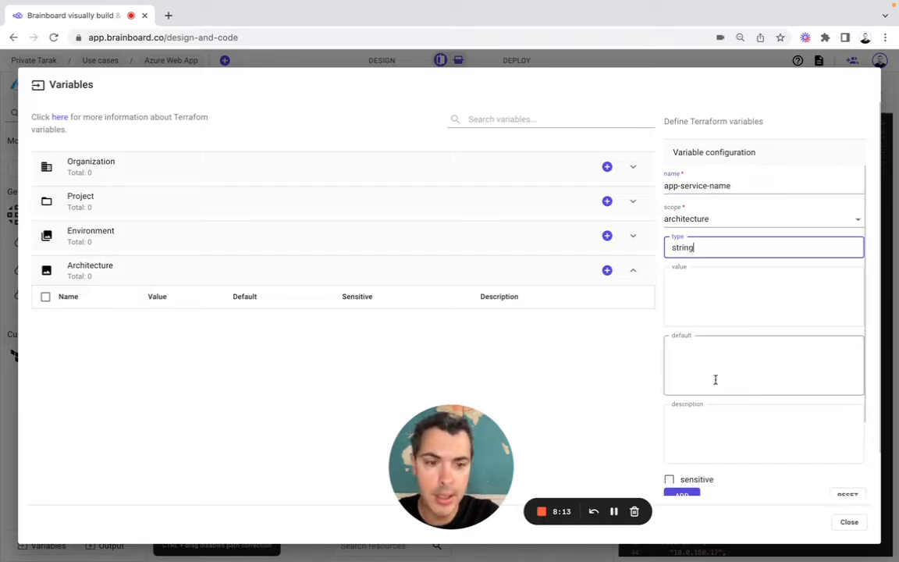
left_click(714, 377)
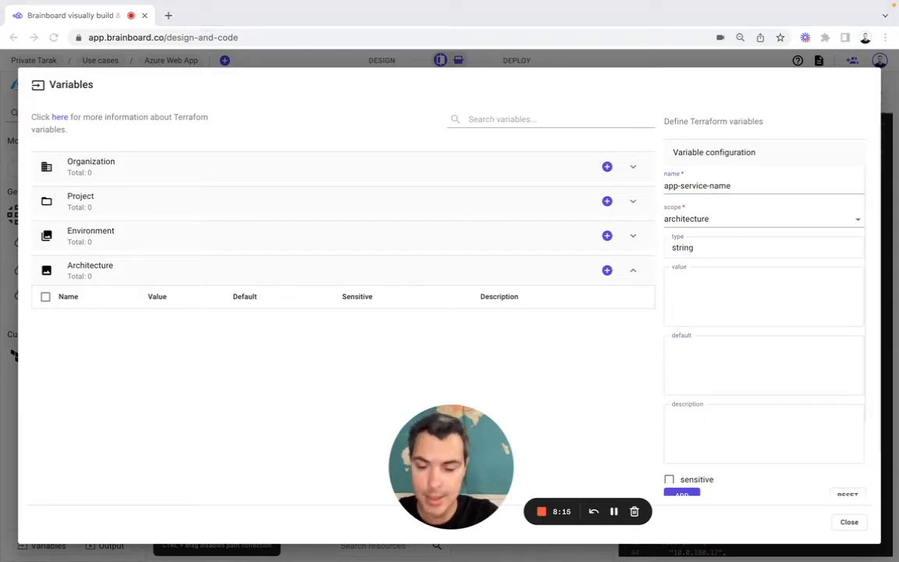
left_click(711, 362)
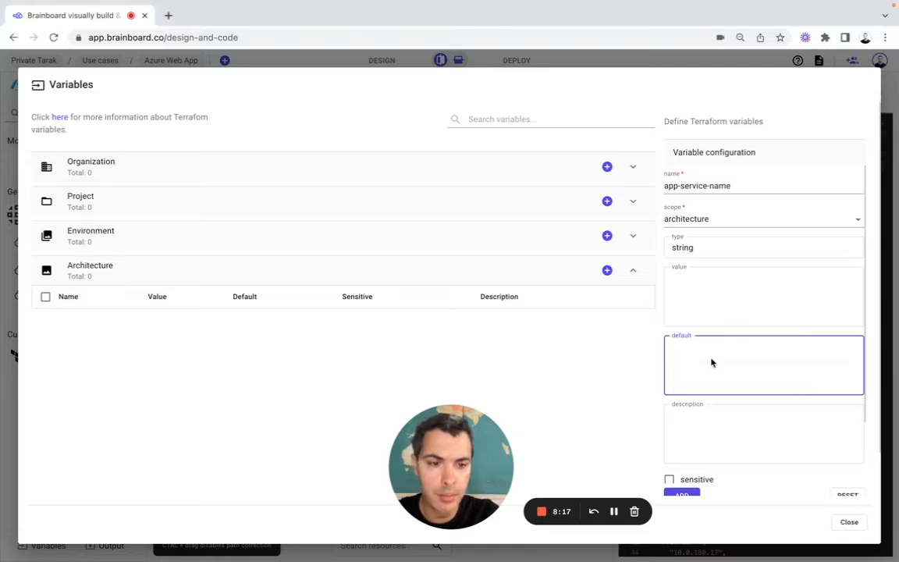
type("brainboard-app-service")
left_click(693, 495)
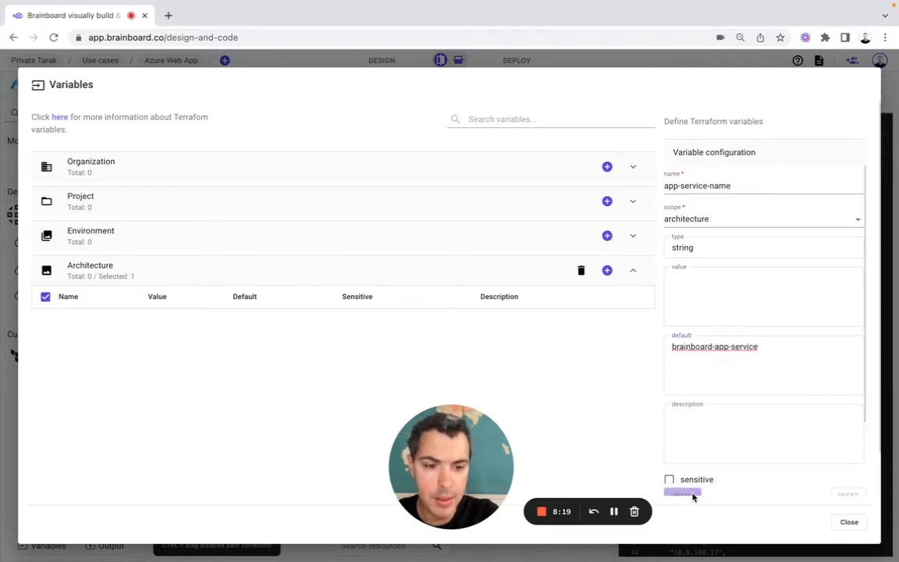
left_click_drag(476, 476, 94, 489)
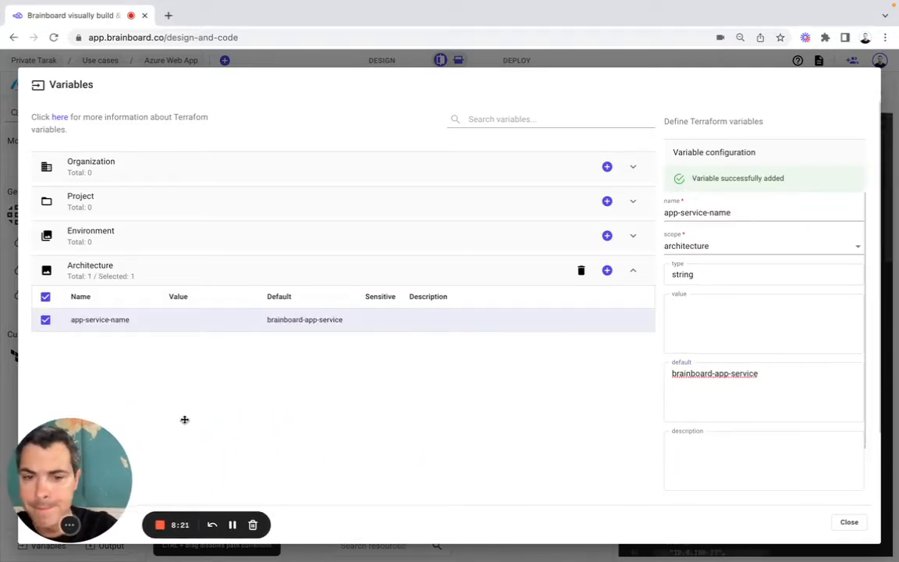
Add an architecture variable named app-service-plan-name with type string and default app-service-plan
left_click(607, 270)
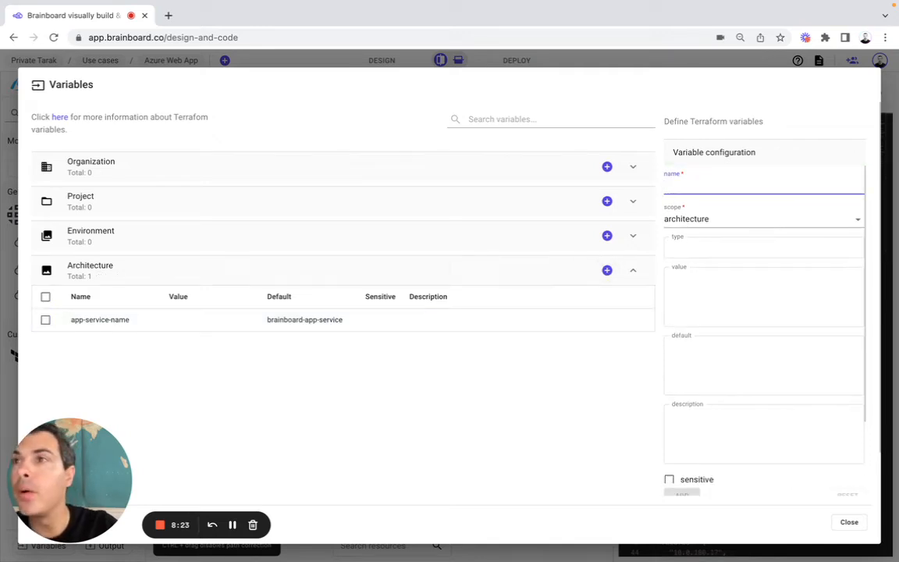
key("super+Tab")
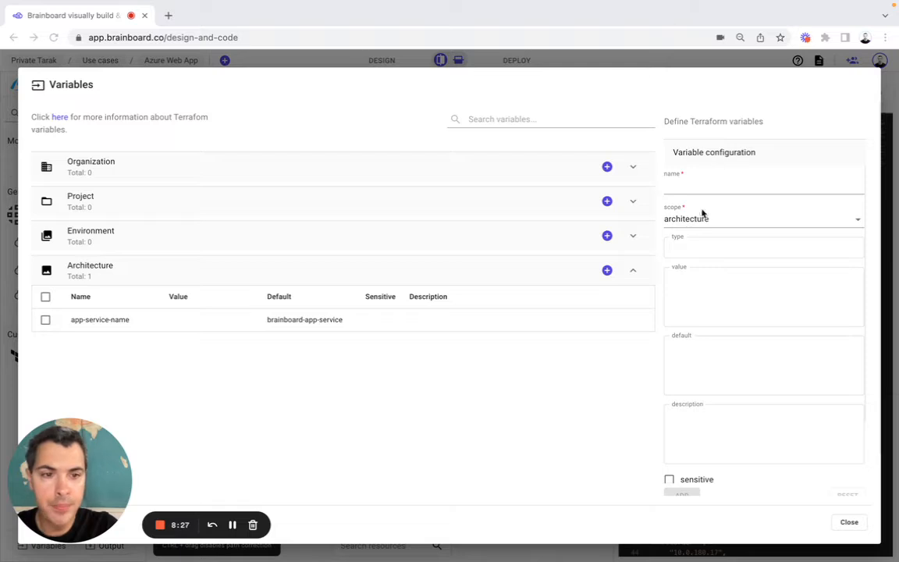
left_click(718, 190)
type("app-service-plan-name")
left_click(685, 238)
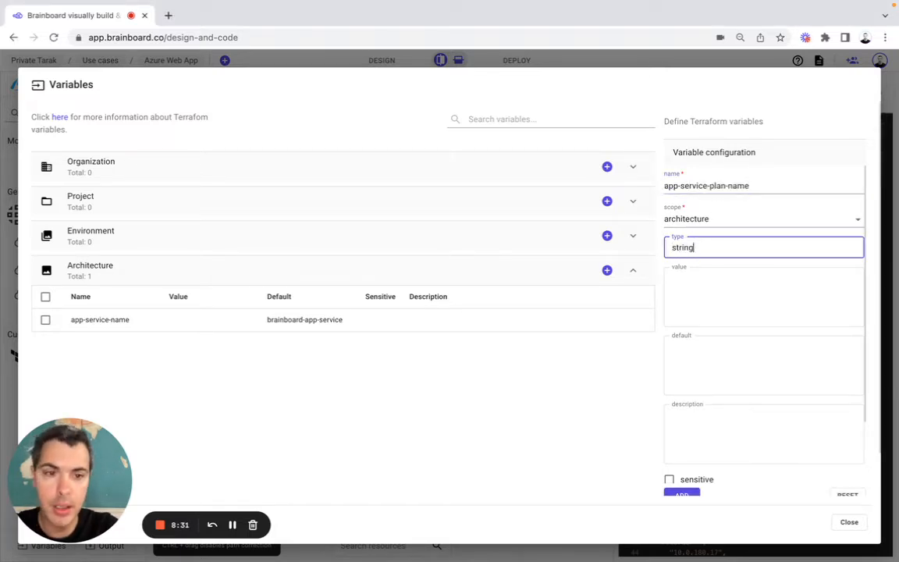
left_click(701, 377)
key("super+Tab")
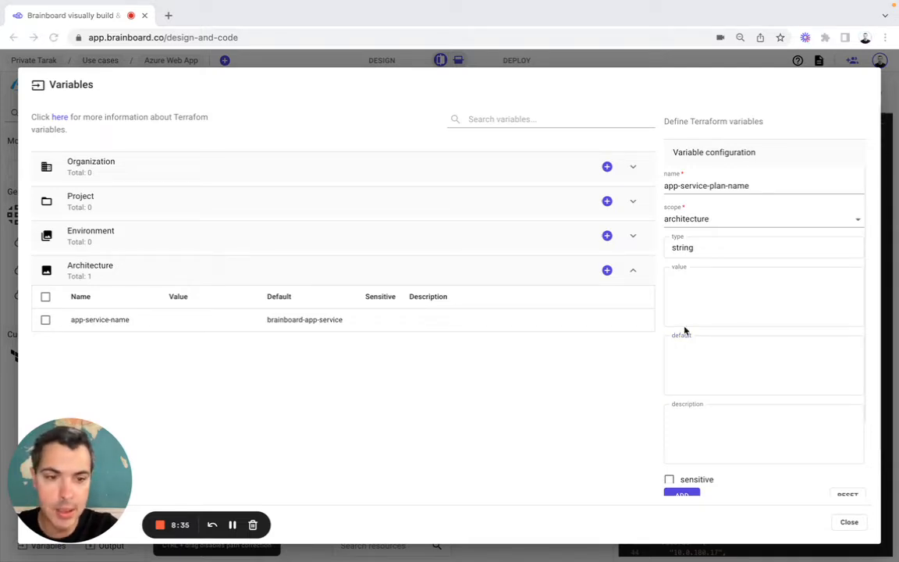
left_click(701, 356)
type("app-service-plan")
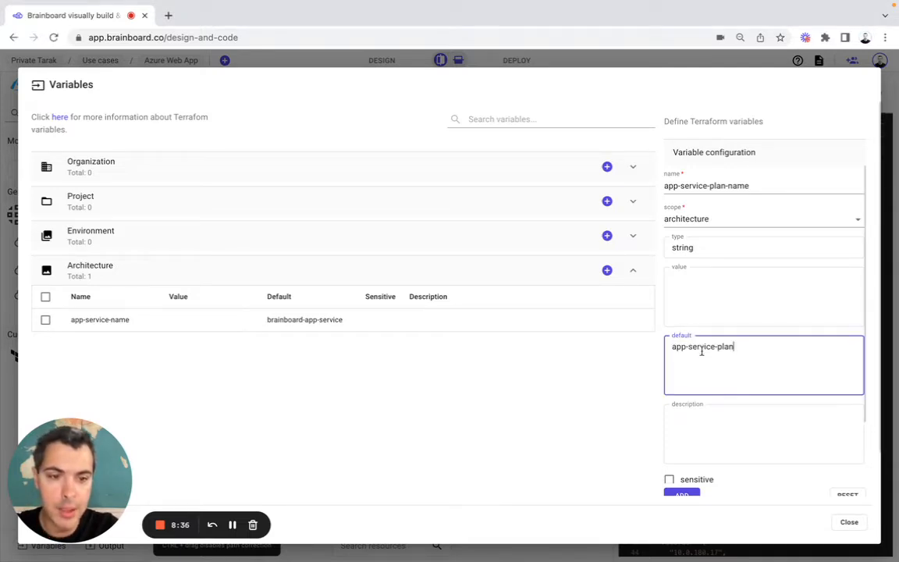
left_click(682, 494)
Add an architecture variable named app-service-sku-size with type string and default S1
key("super+Tab")
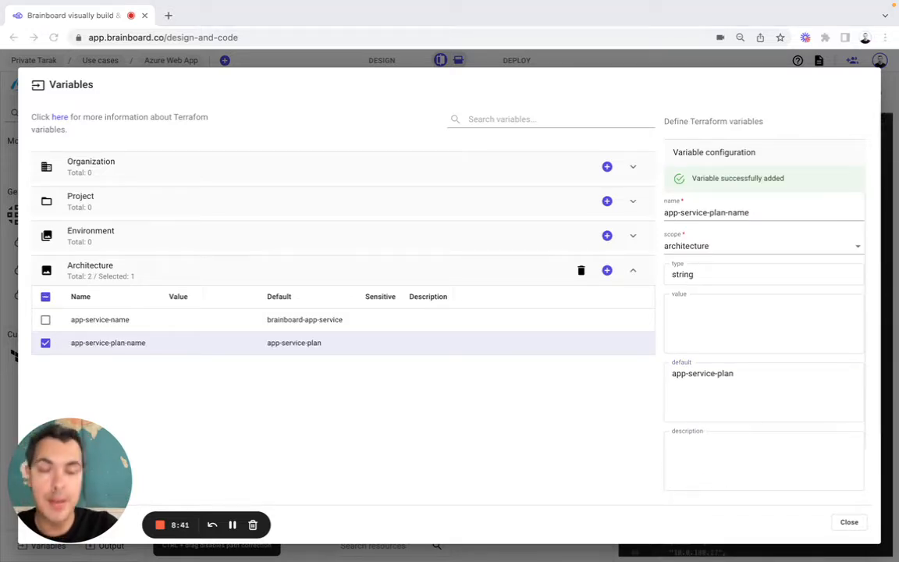
key("super+Tab")
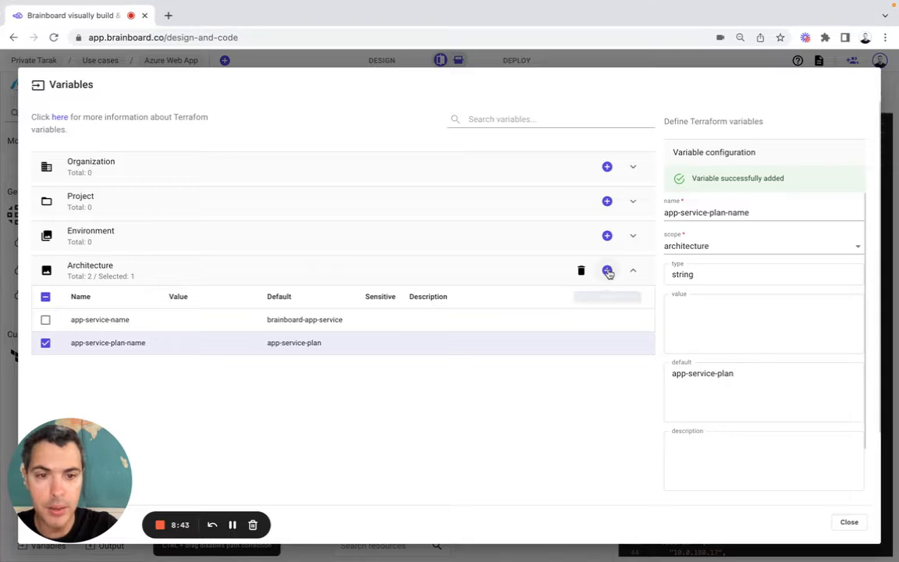
left_click(608, 270)
type("app-service-sku-size")
left_click(686, 247)
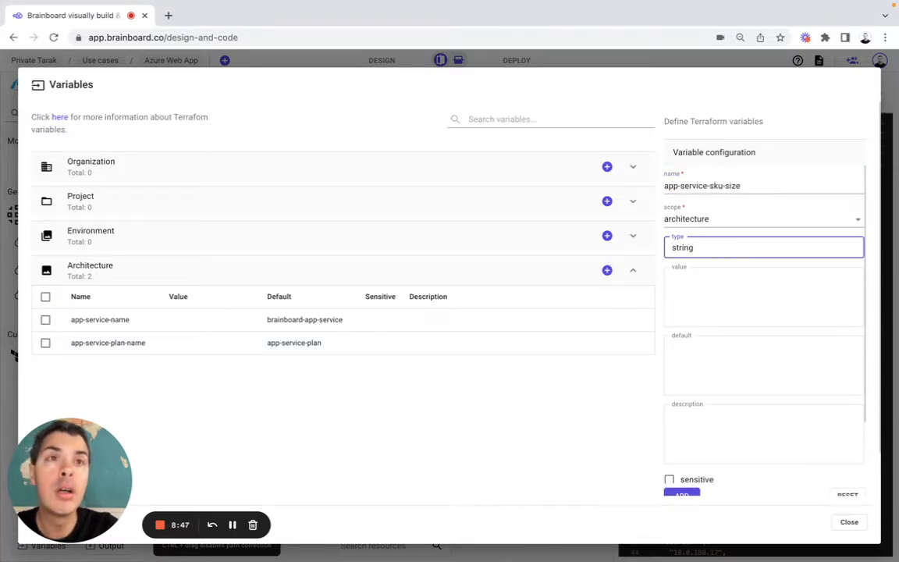
key("super+Tab")
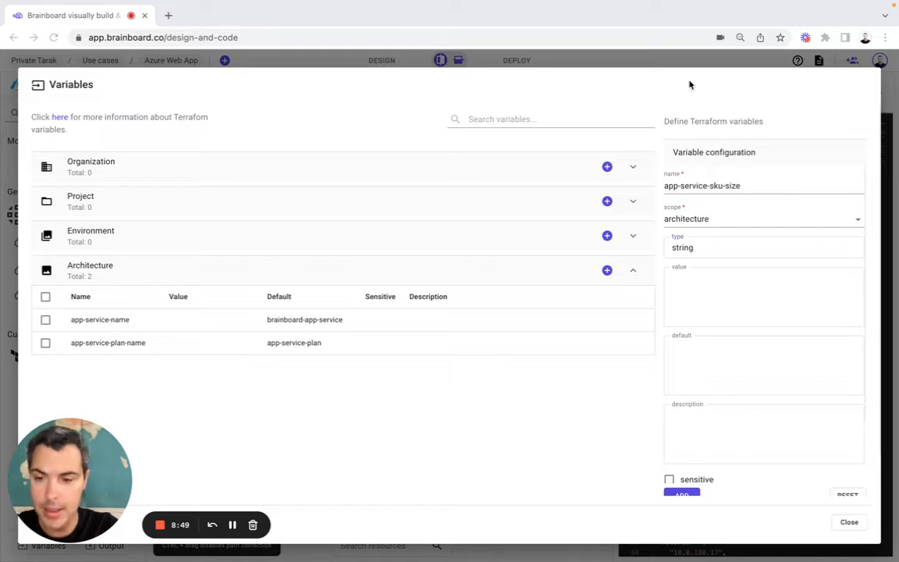
key("super+Tab")
left_click(705, 306)
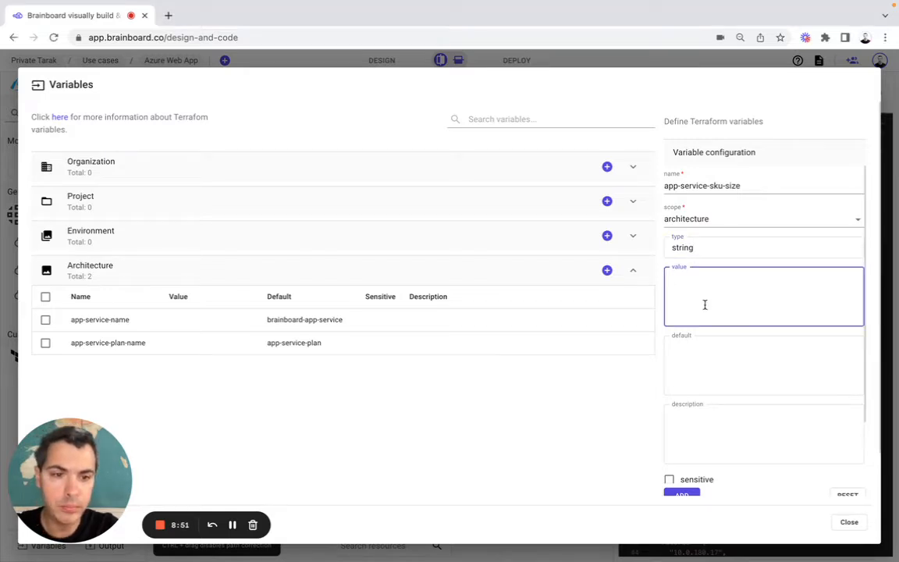
left_click(698, 367)
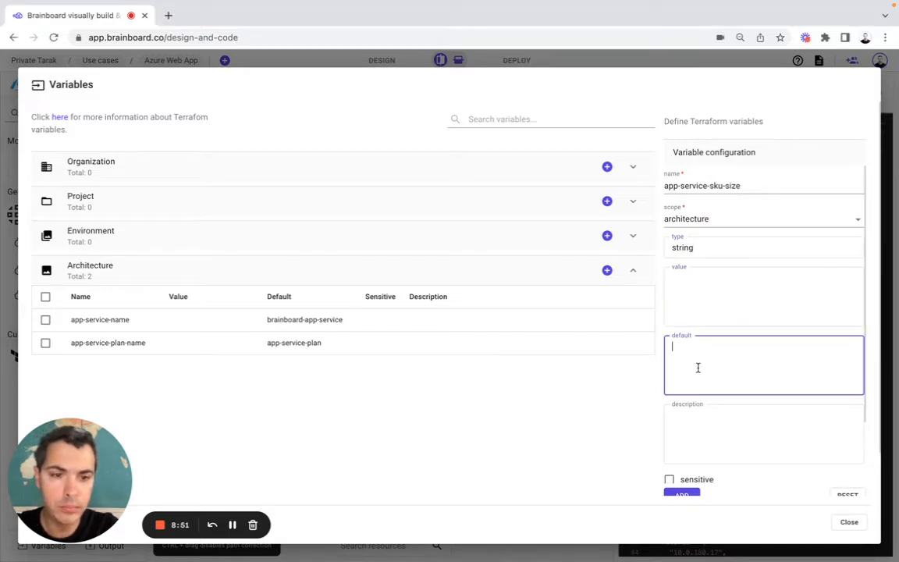
left_click(687, 494)
Add an architecture variable named app-service-tier with type string and default Standard
key("super+Tab")
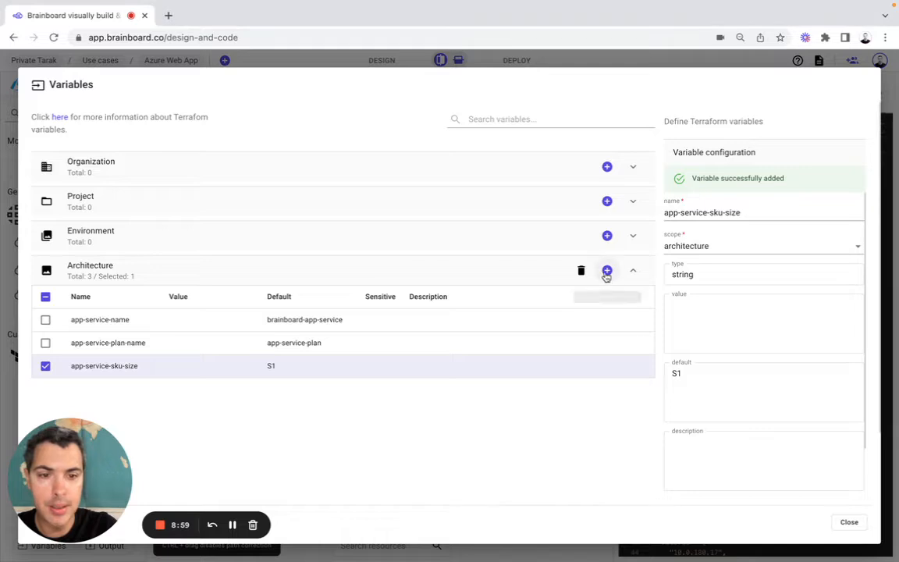
left_click(607, 271)
type("app-service-tier")
left_click(685, 244)
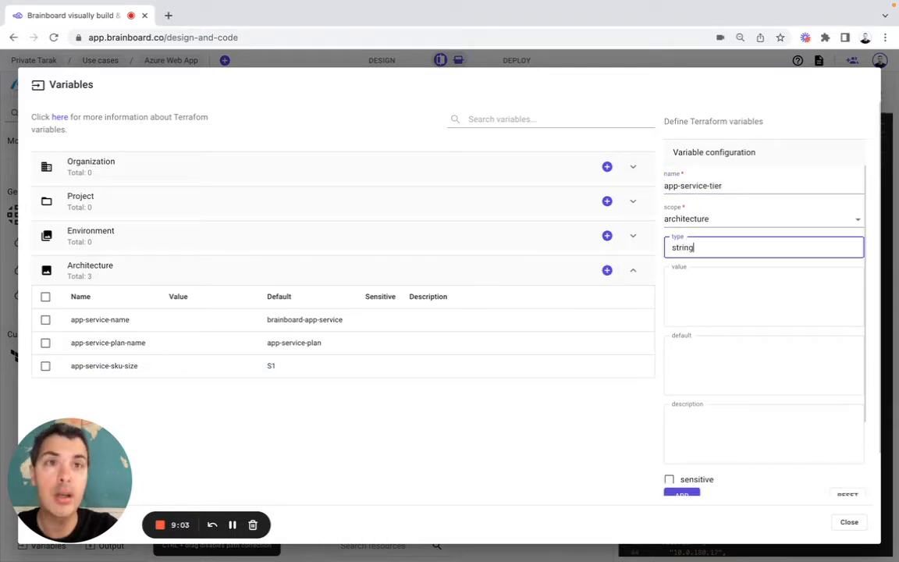
key("super+Tab")
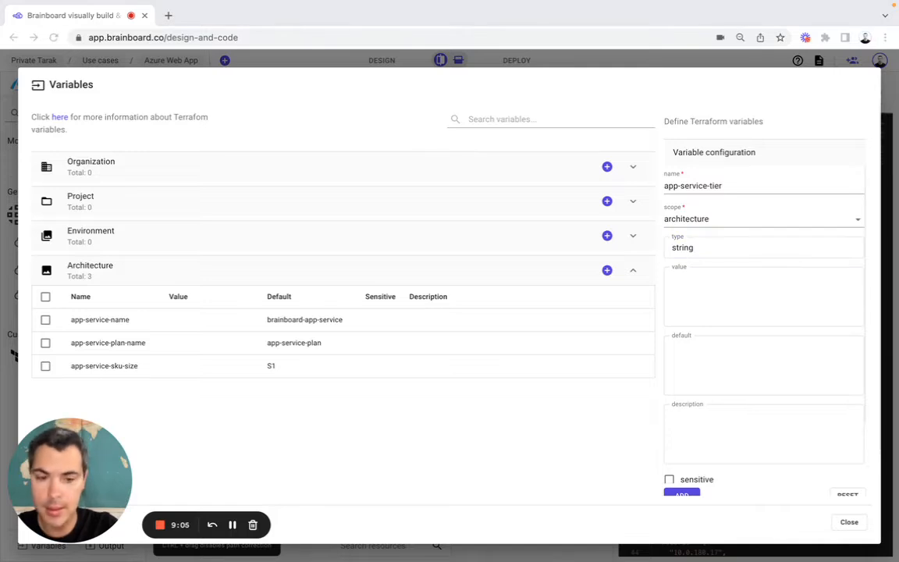
key("super+Tab")
left_click(703, 355)
type("Standard")
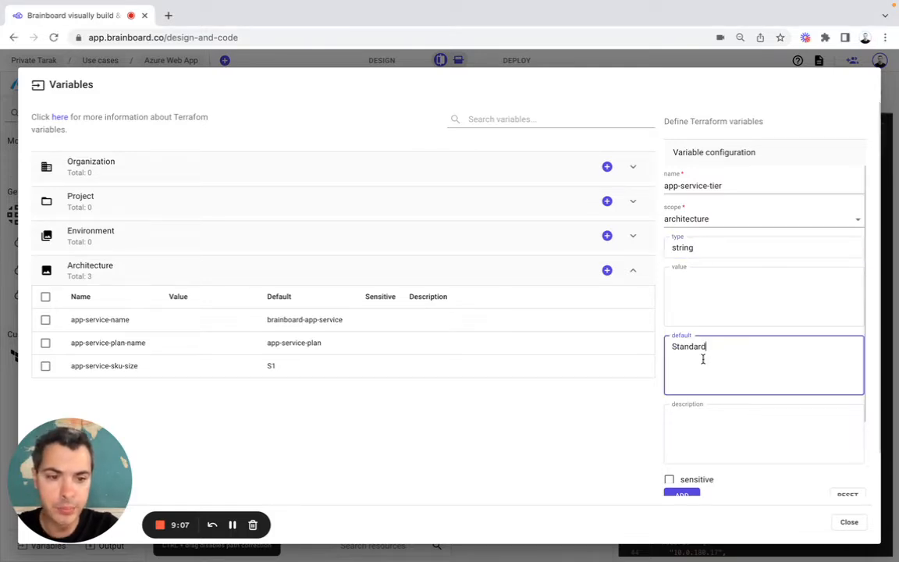
left_click(691, 498)
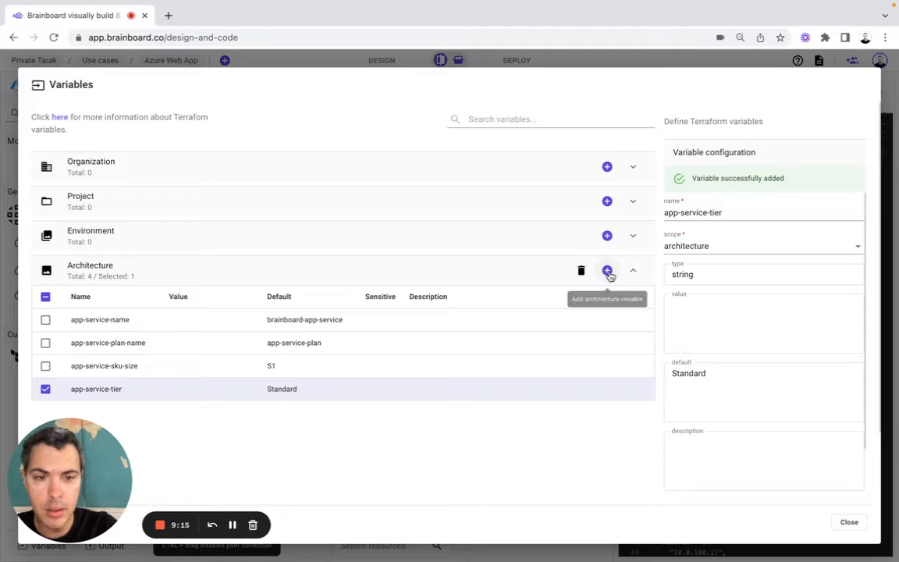
Add an architecture variable named sql-db-name with type string and default sql-db-name
left_click(606, 271)
type("sql-db-name")
left_click(694, 253)
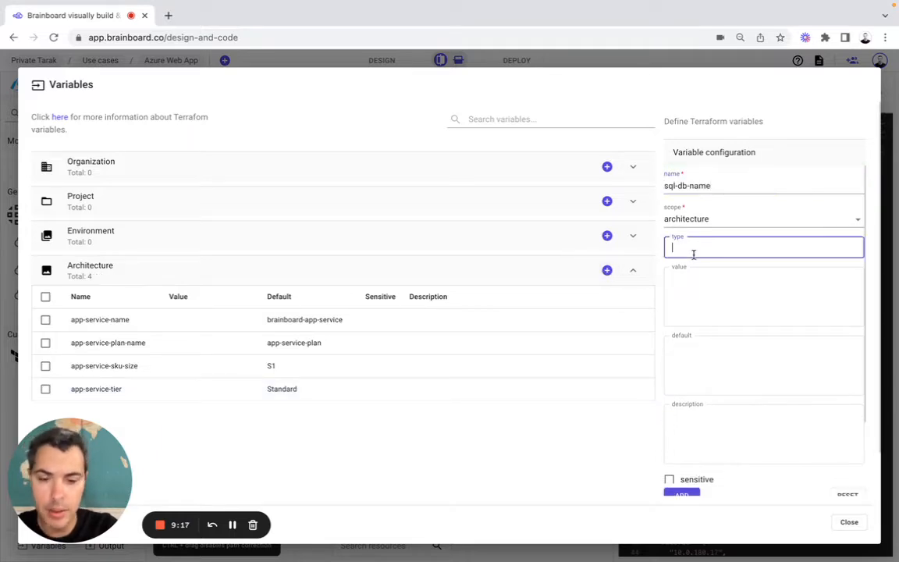
left_click(707, 339)
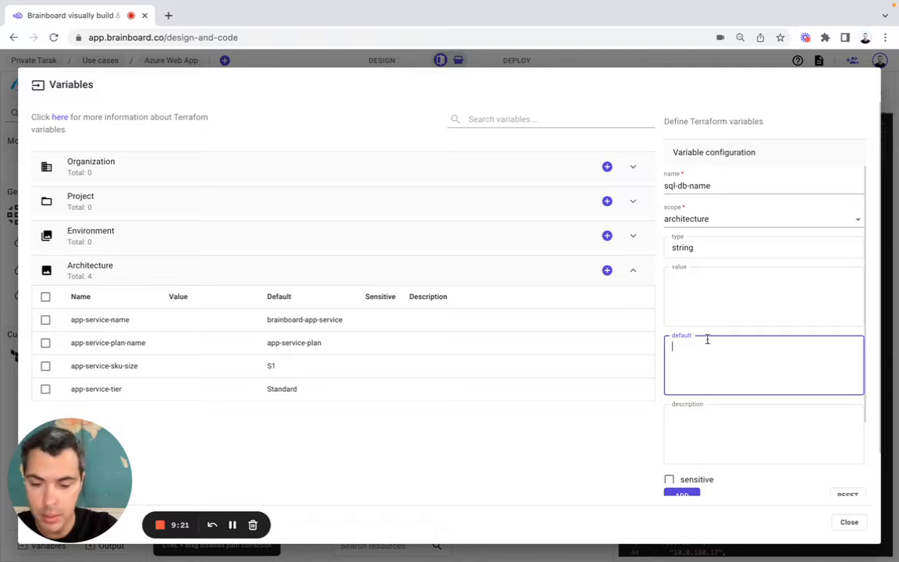
type("sql-db-name")
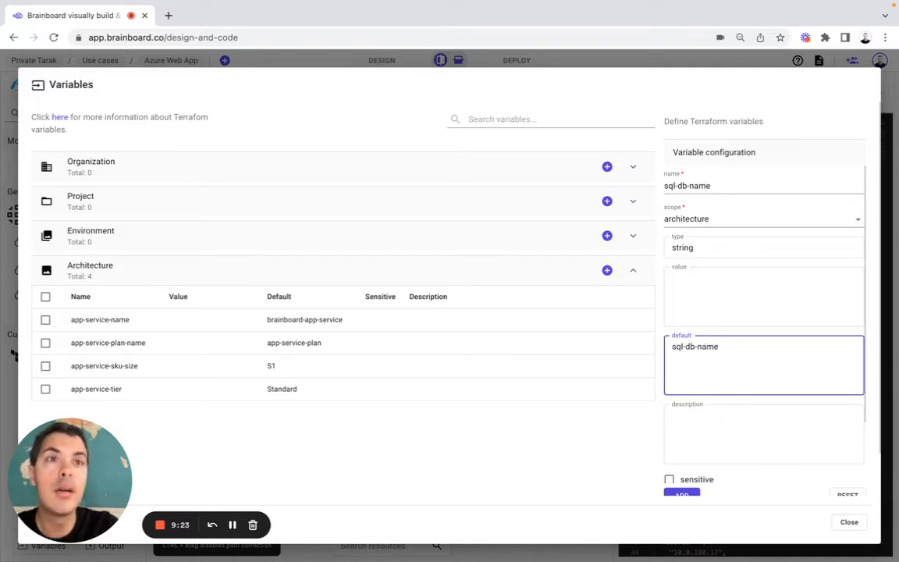
left_click(683, 494)
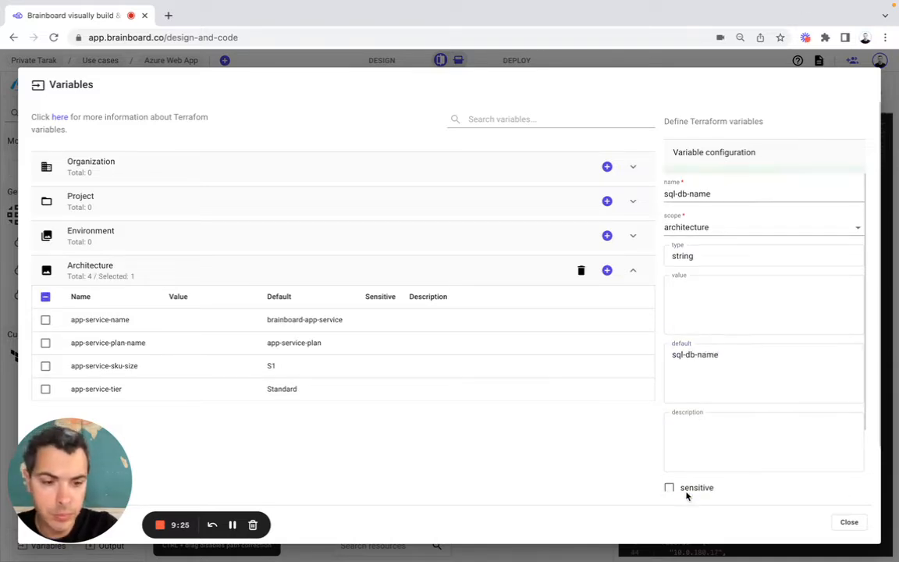
Add an architecture variable named sql-server-admin-user with type string and default user1
key("super+Tab")
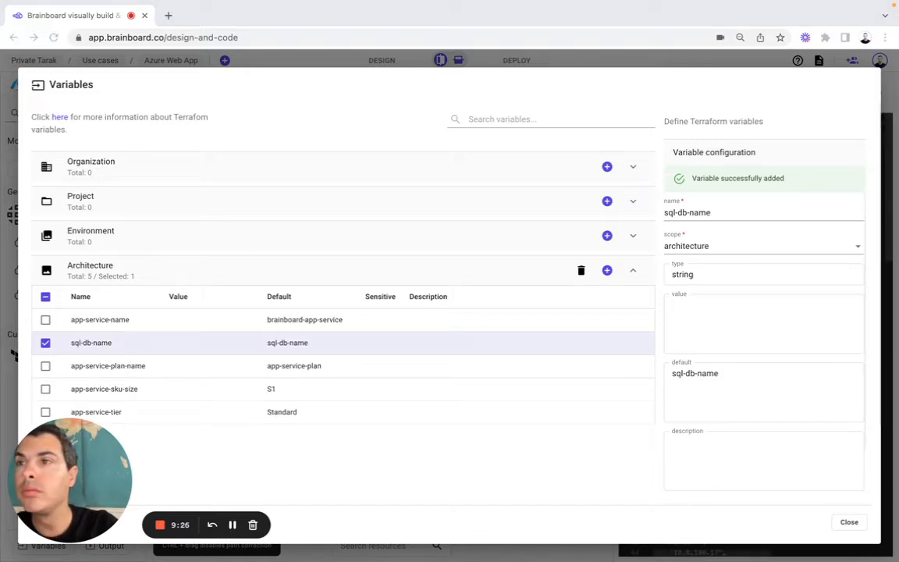
left_click(606, 270)
type("sql-server-admin-user")
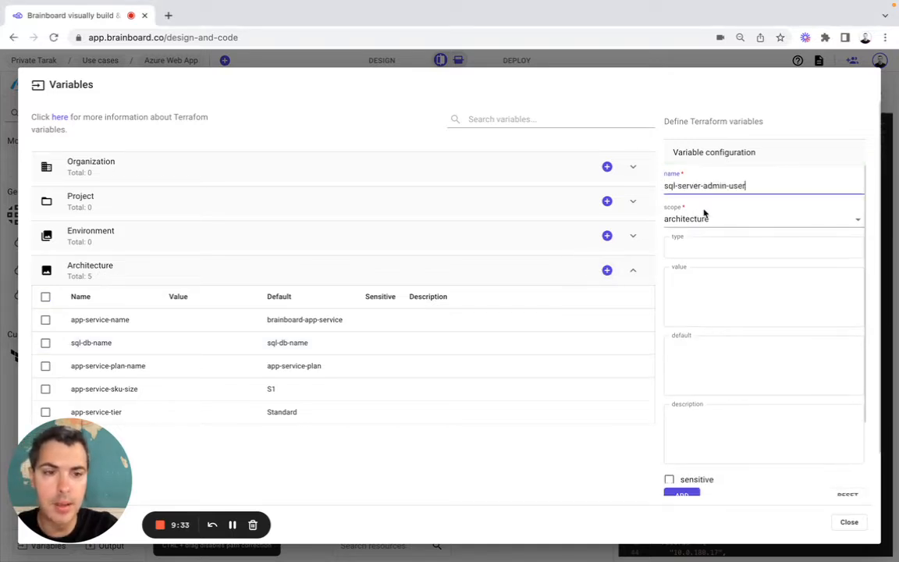
left_click(688, 244)
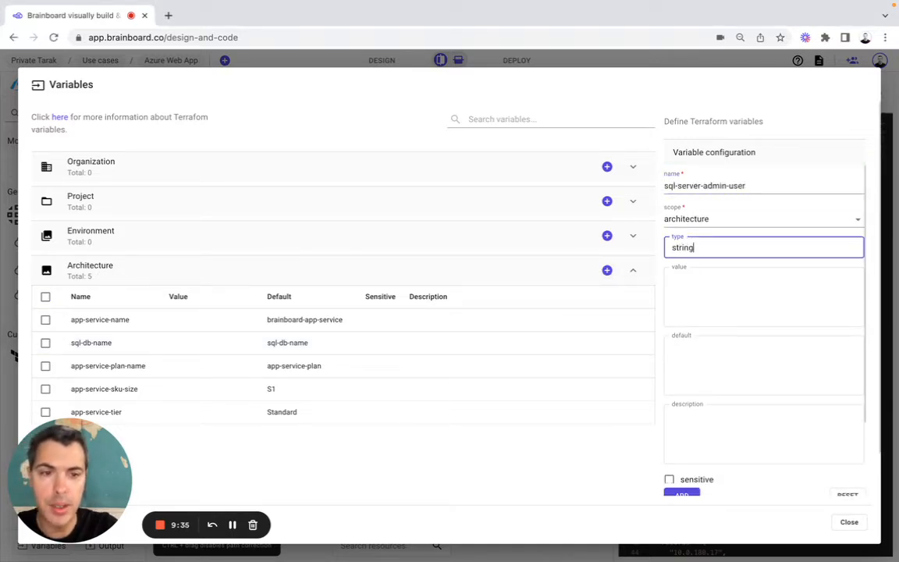
left_click(689, 351)
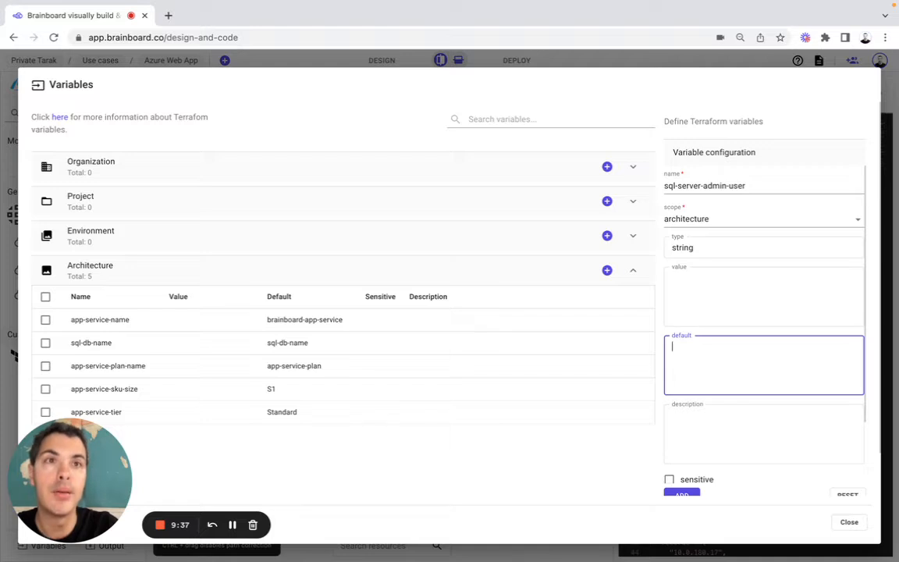
key("super+Tab")
left_click(711, 360)
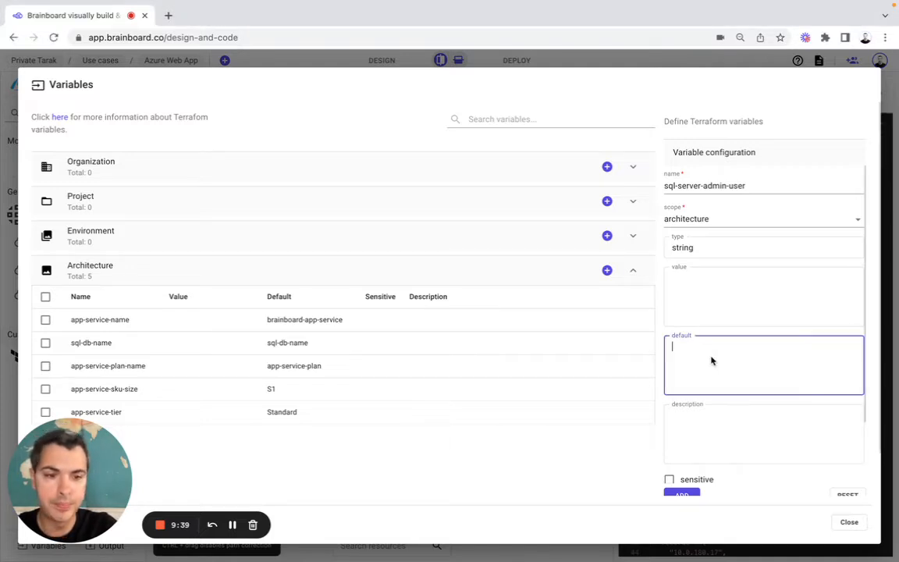
type("user1")
left_click(682, 494)
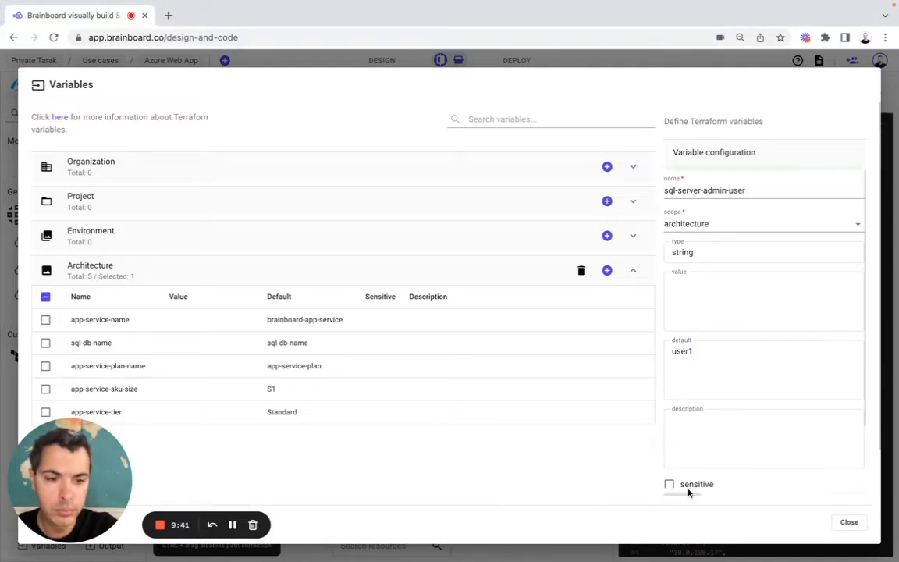
Add an architecture variable named sql-server-name with type string and default brainboard-sql-server
key("super+Tab")
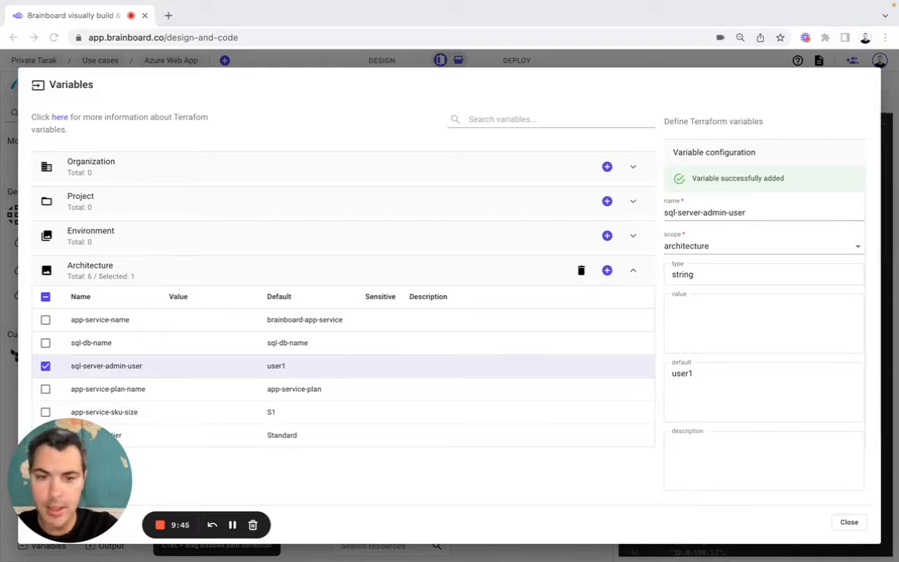
left_click(607, 270)
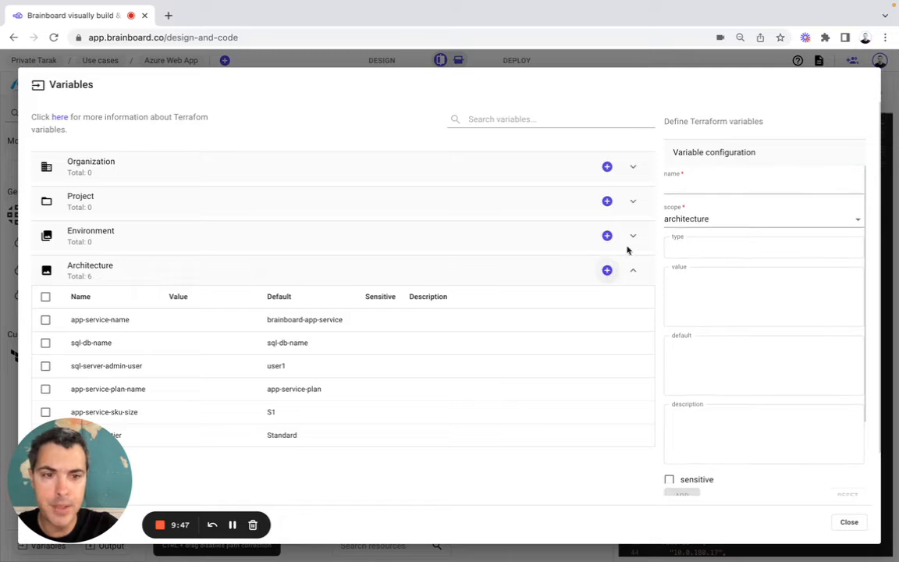
left_click(719, 192)
type("sql-server-name")
left_click(702, 246)
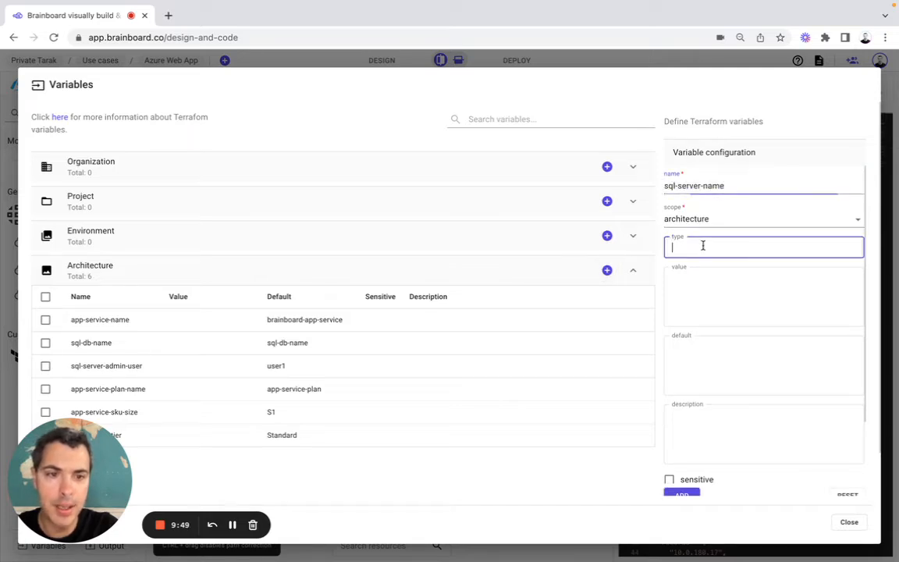
type("string")
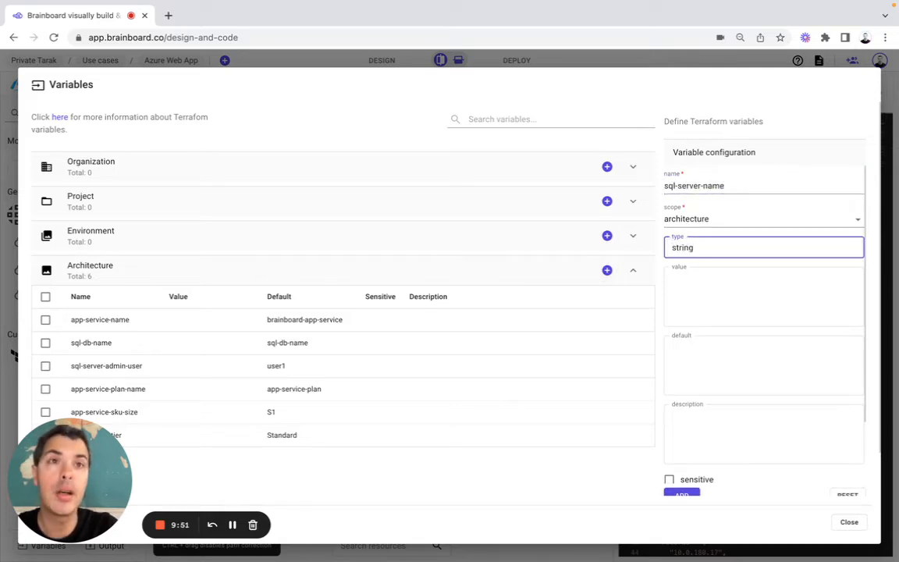
key("super+Tab")
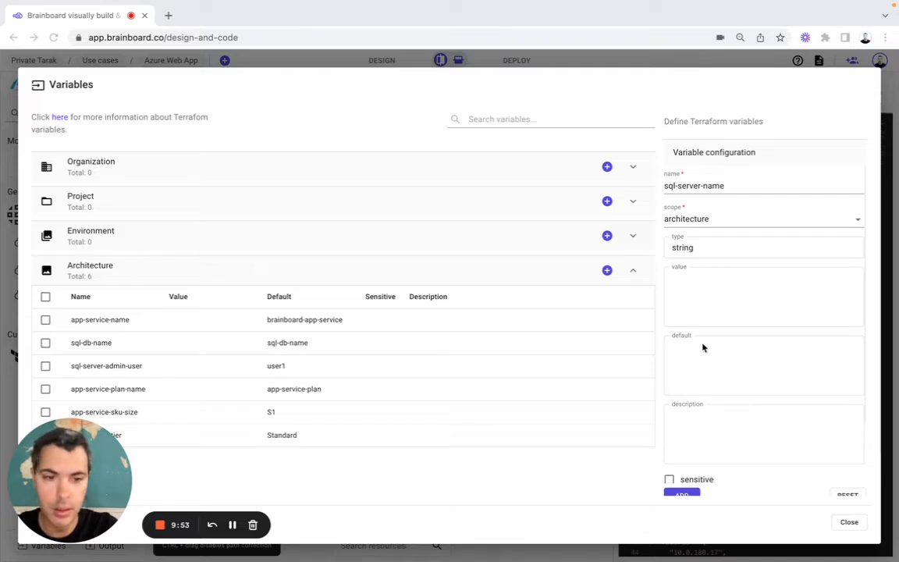
left_click(697, 371)
type("brainboard-sql-server")
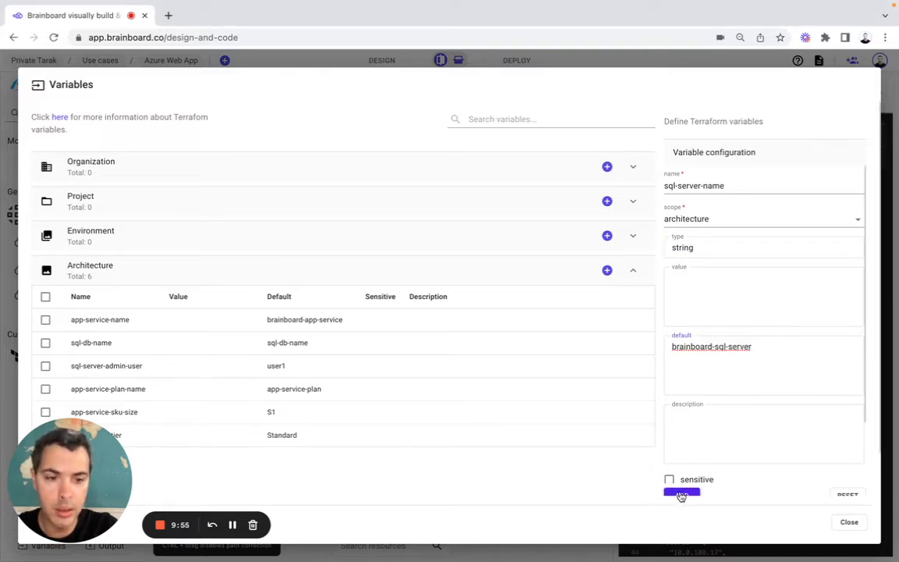
left_click(682, 493)
Review the configuration of the existing architecture variables from app-service-tier up to app-service-name, then close the variables window
left_click_drag(28, 451, 186, 466)
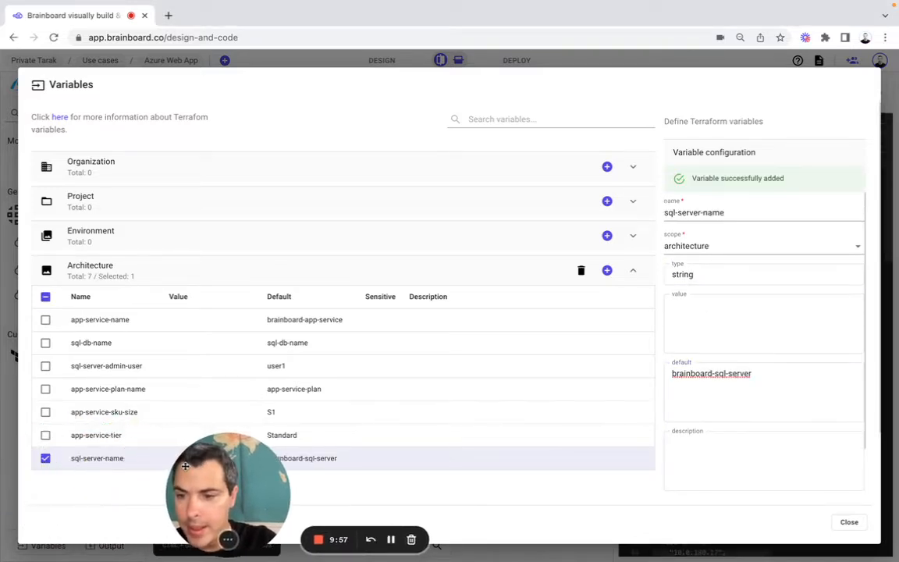
left_click(100, 437)
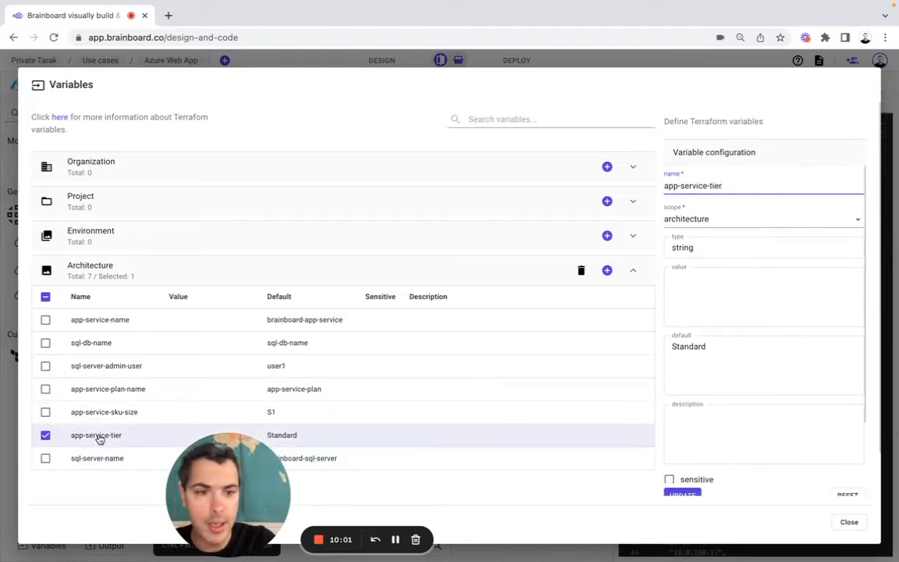
left_click(100, 414)
left_click(102, 389)
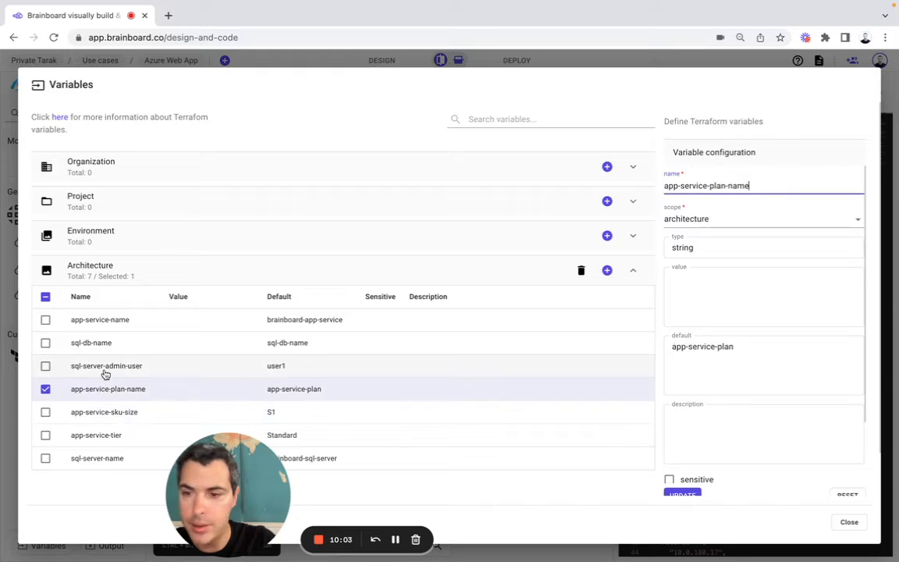
left_click(103, 366)
left_click(97, 344)
left_click(95, 320)
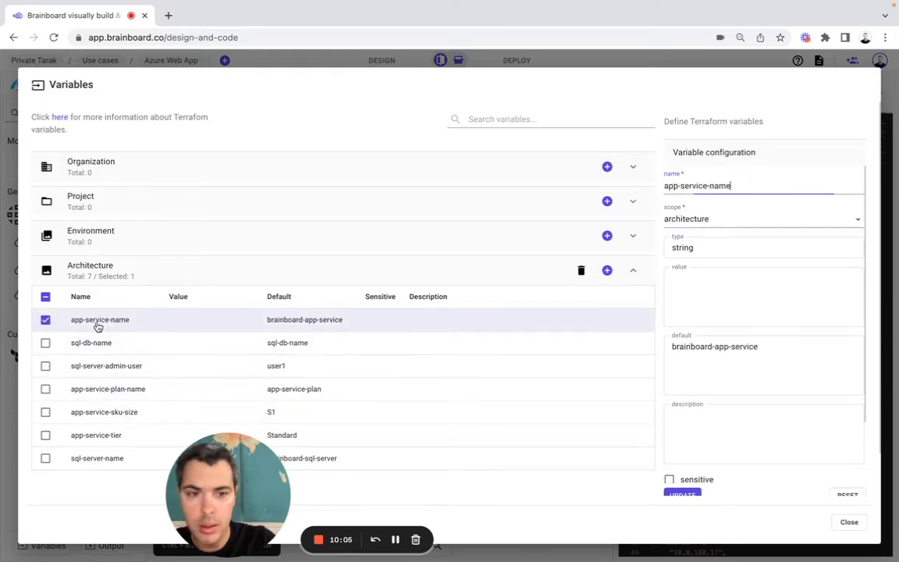
left_click_drag(190, 468, 126, 468)
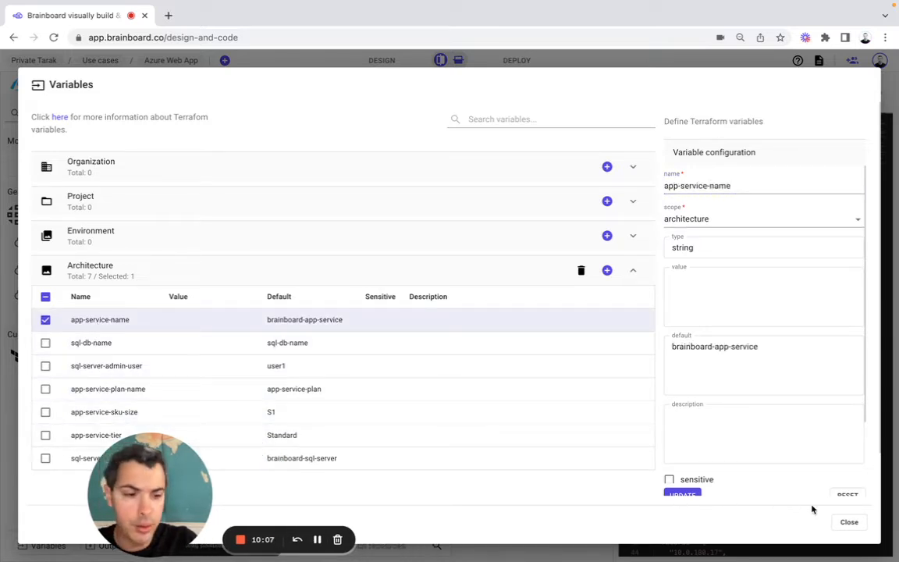
left_click(849, 523)
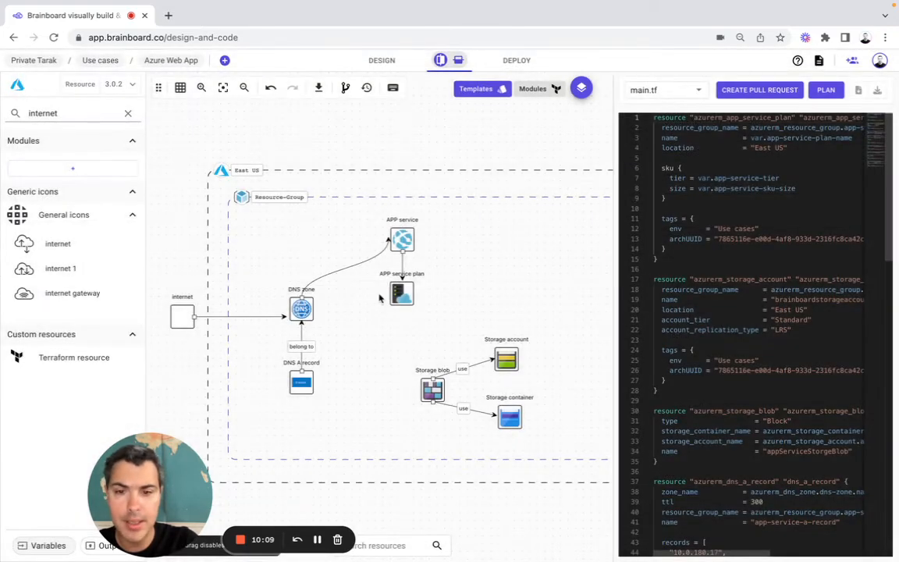
Find the SQL database resource and place it to the right of the APP service, with resource-group as main parent and location inherited
left_click(223, 88)
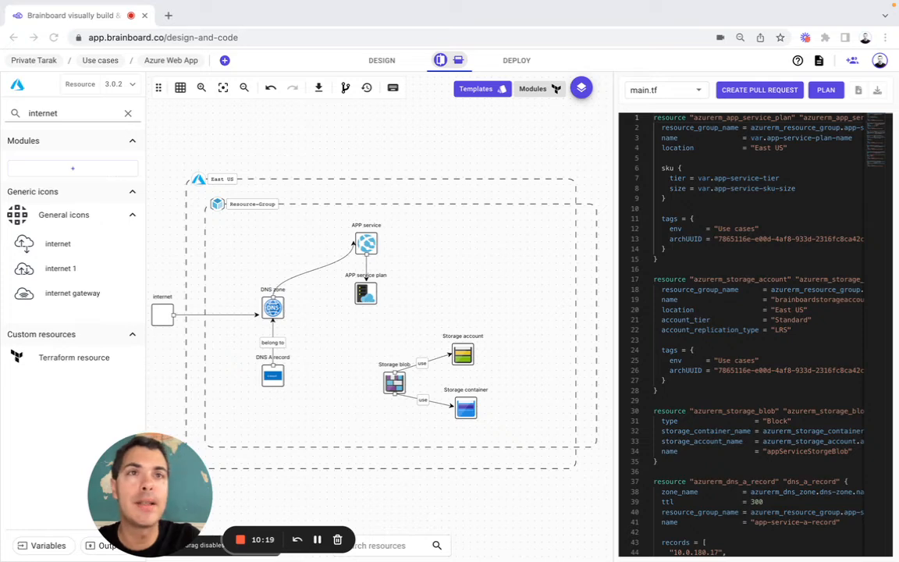
left_click(128, 114)
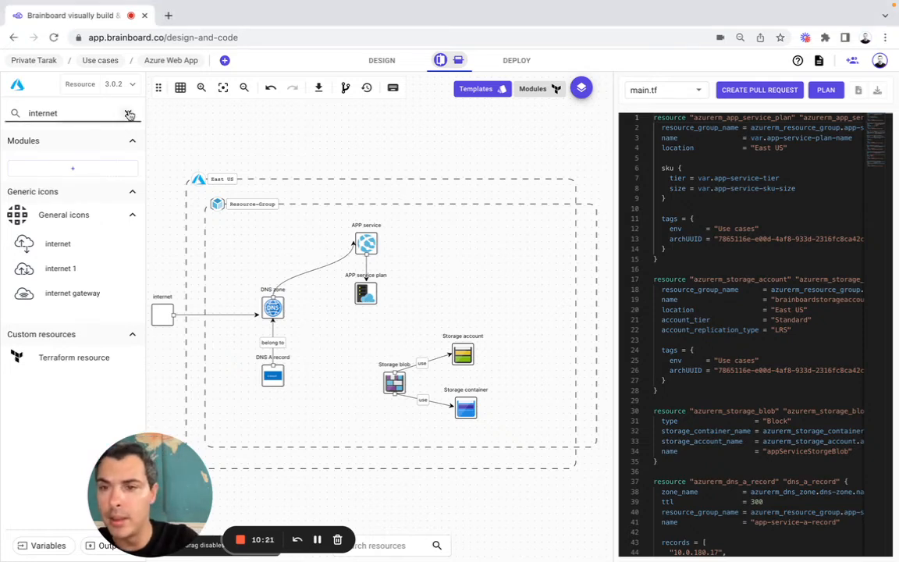
type("sql")
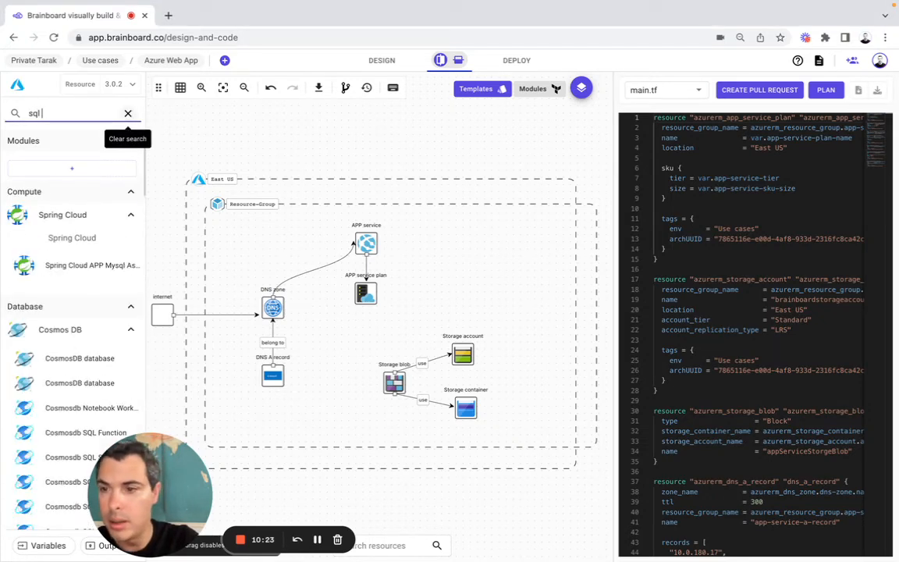
type(" data")
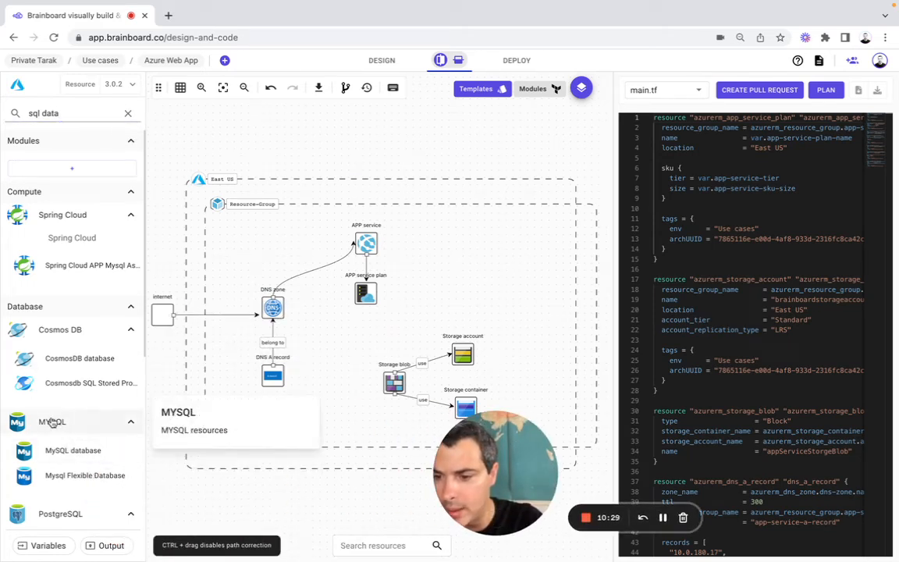
scroll(47, 443, "down", 5)
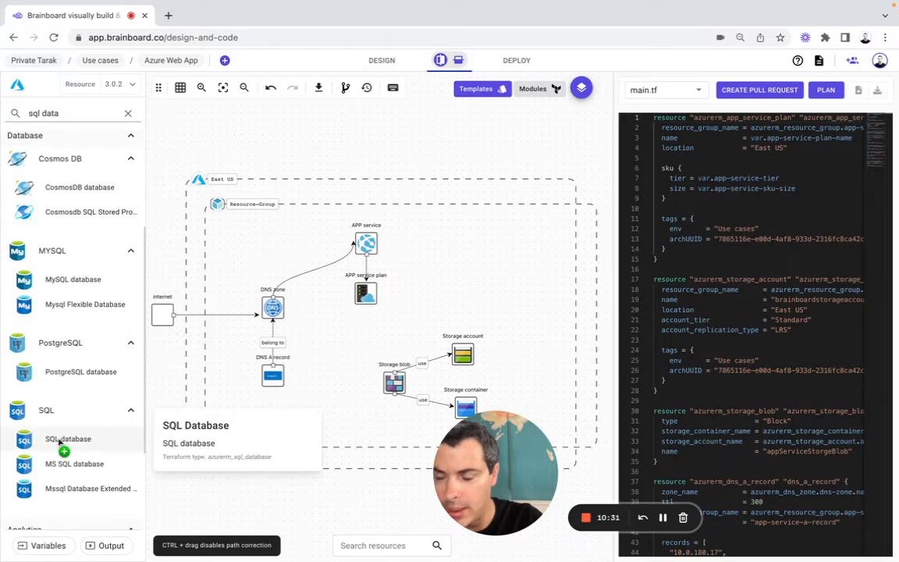
left_click_drag(58, 441, 463, 233)
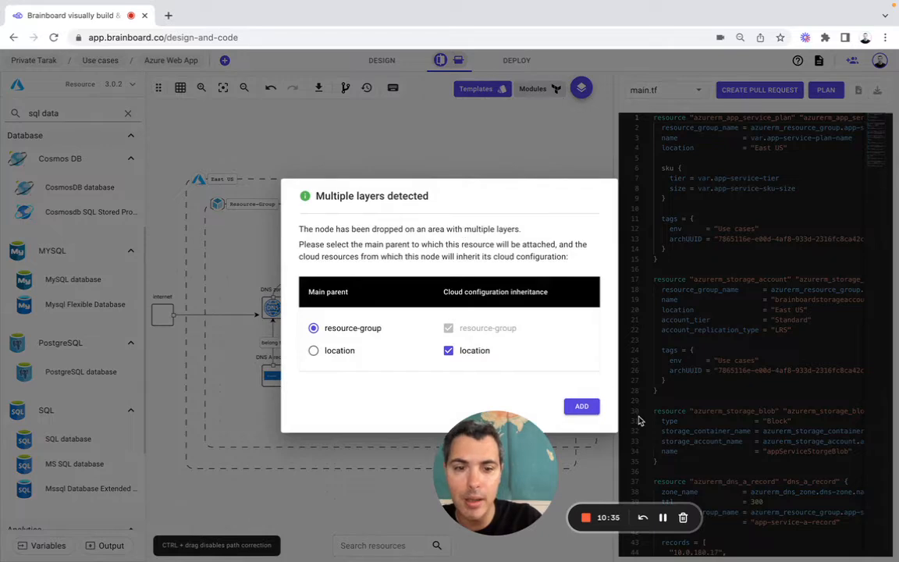
left_click(587, 409)
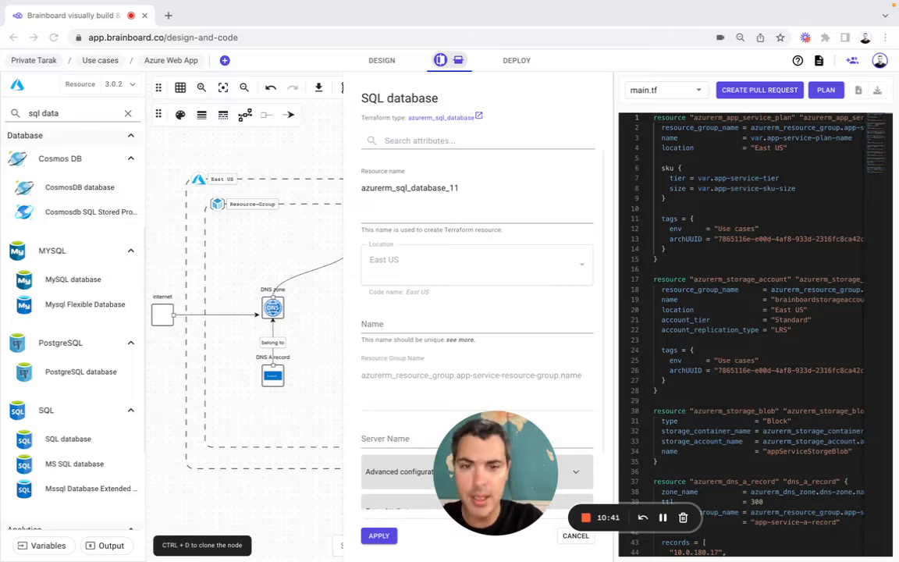
Set the SQL database's resource name to azurerm_sql_database-5124ee2d and its name to var.sql-db-name
double_click(414, 187)
type("azurerm_sql_database-5124ee2d")
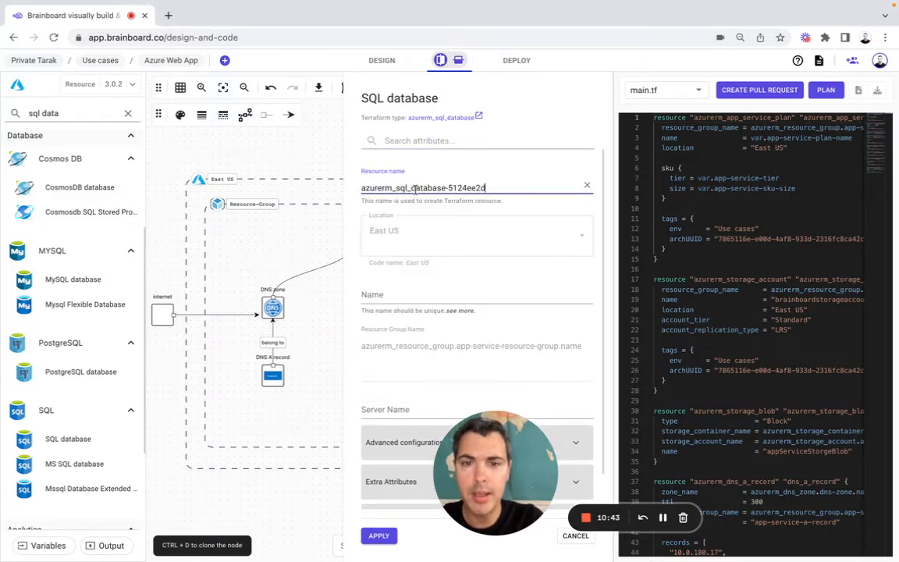
key("super+Tab")
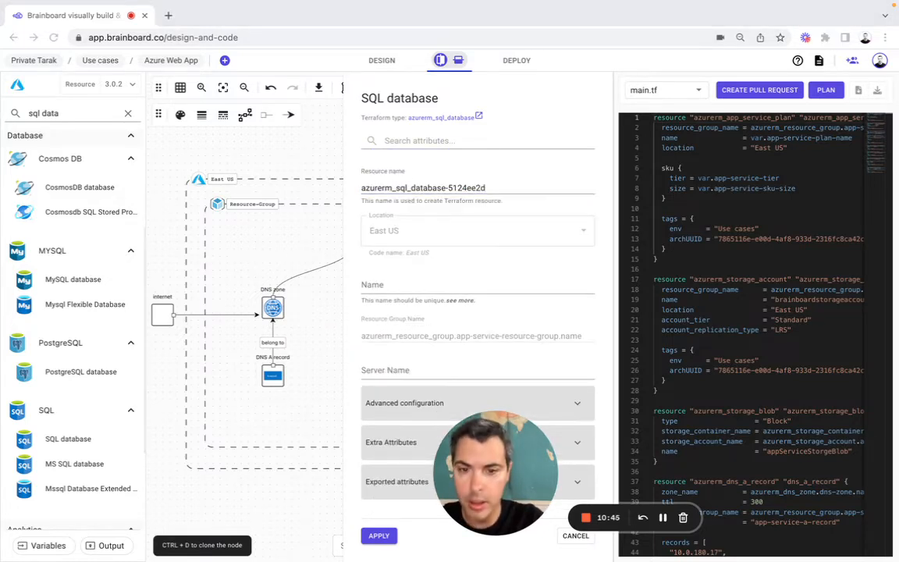
key("super+Tab")
left_click(375, 284)
type("var.sql-db-name")
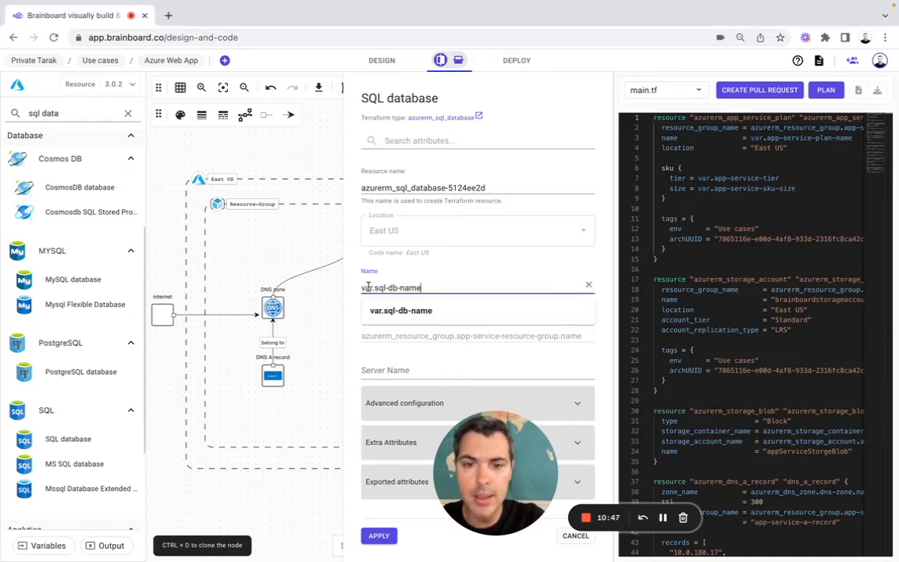
left_click(383, 312)
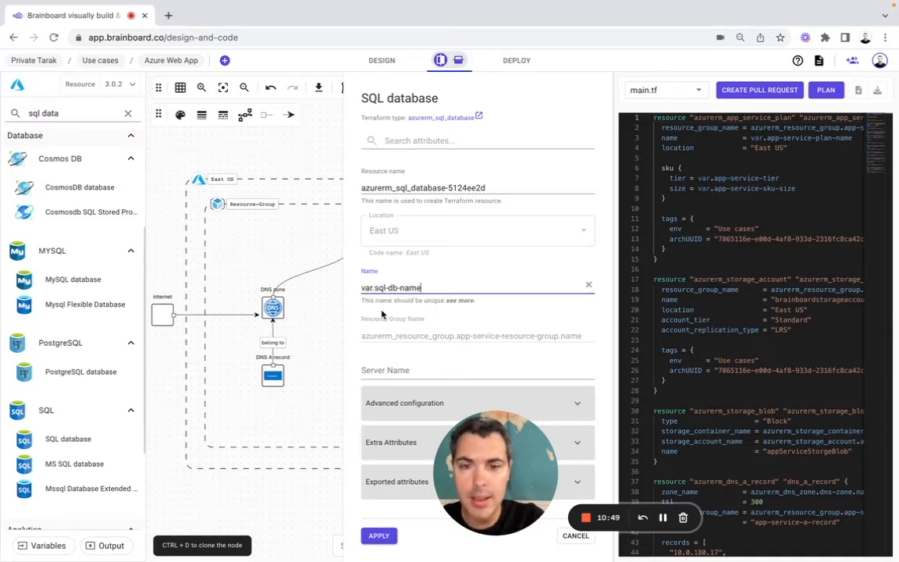
Set the SQL database's server name to azurerm_sql_server.azurerm_sql_server-0e44baf8.name and apply the configuration
key("super+Tab")
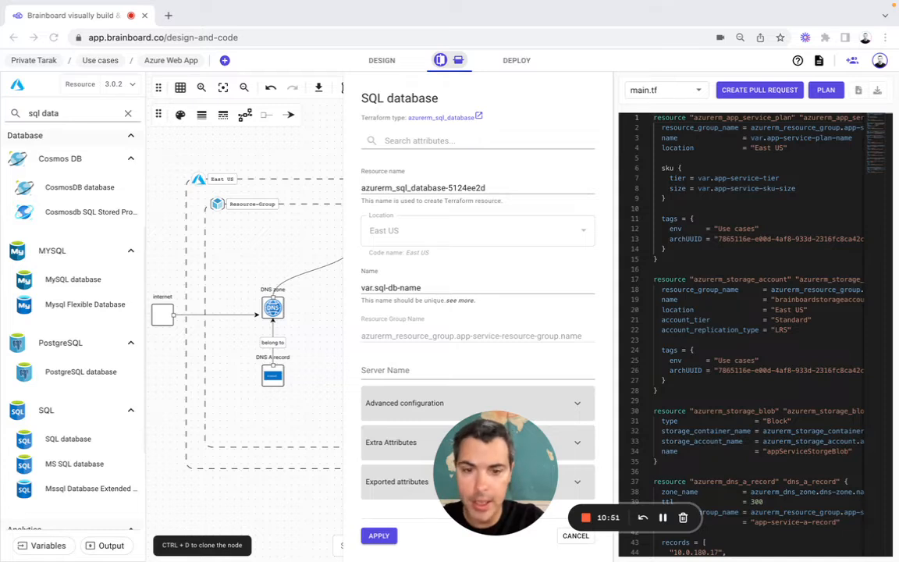
key("super+Tab")
left_click(398, 378)
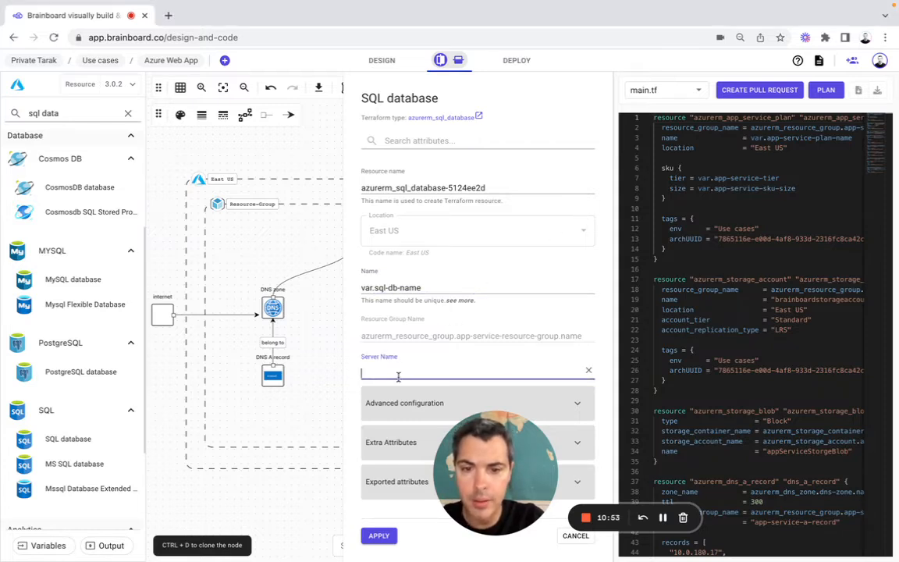
type("azurerm_sql_server.azurerm_sql_server-0e44baf8.name")
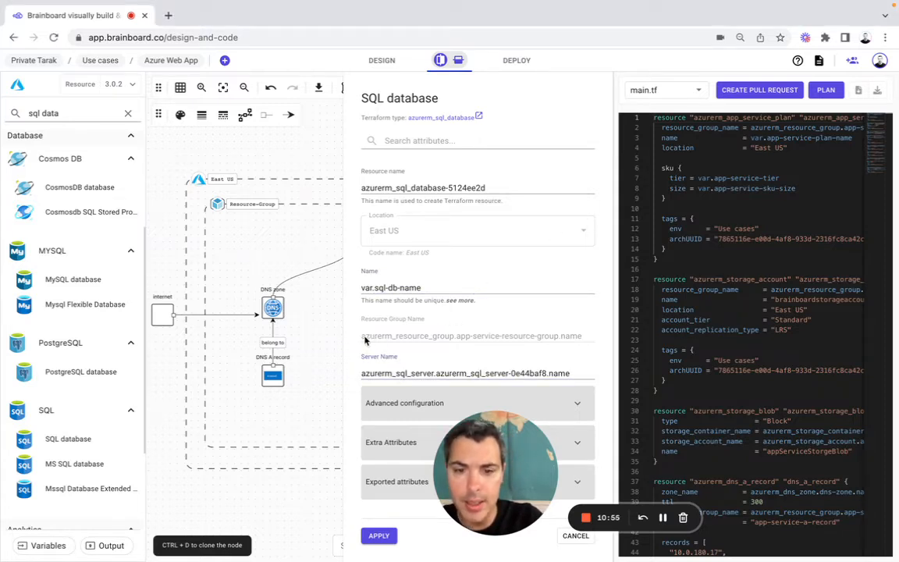
left_click_drag(363, 337, 577, 337)
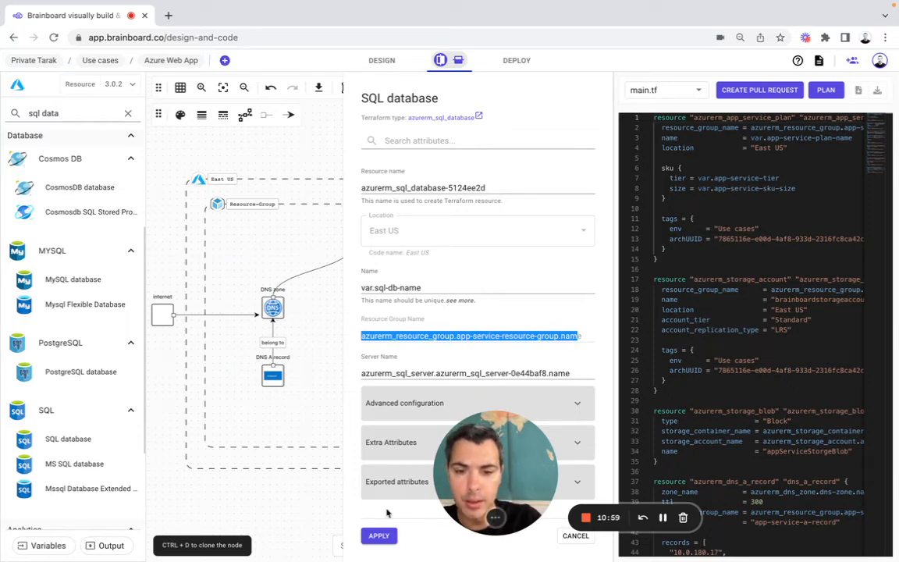
left_click(378, 536)
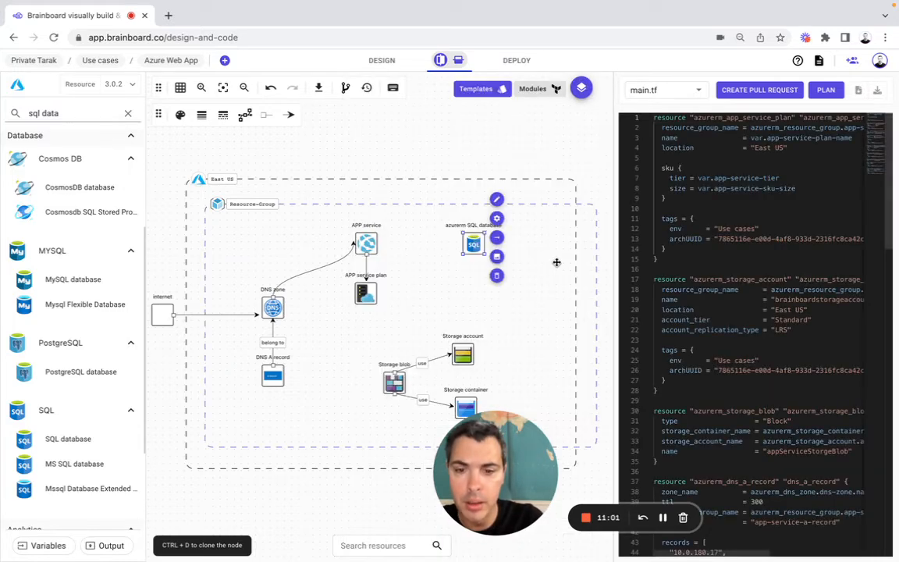
left_click_drag(496, 473, 71, 495)
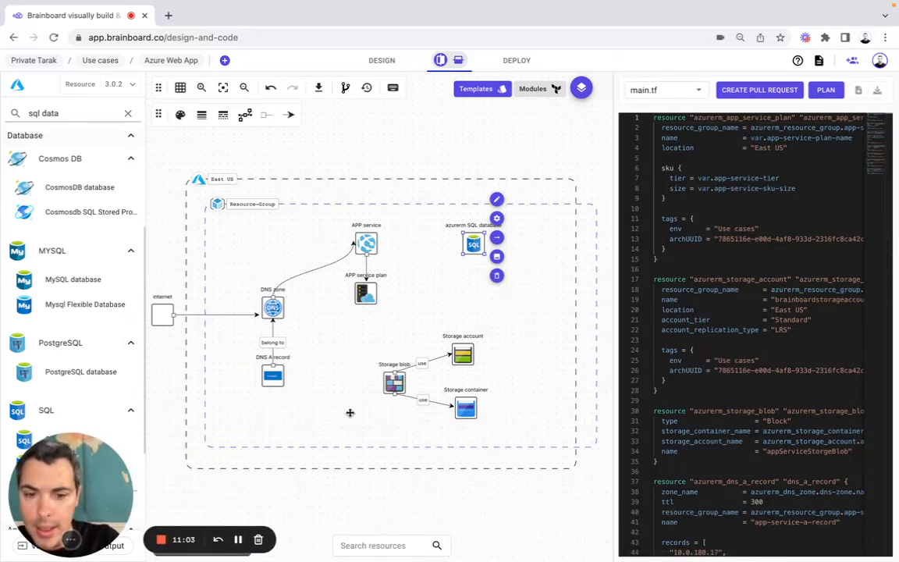
Enlarge the East US location frame so that it fully encloses the Resource-Group frame
left_click(298, 468)
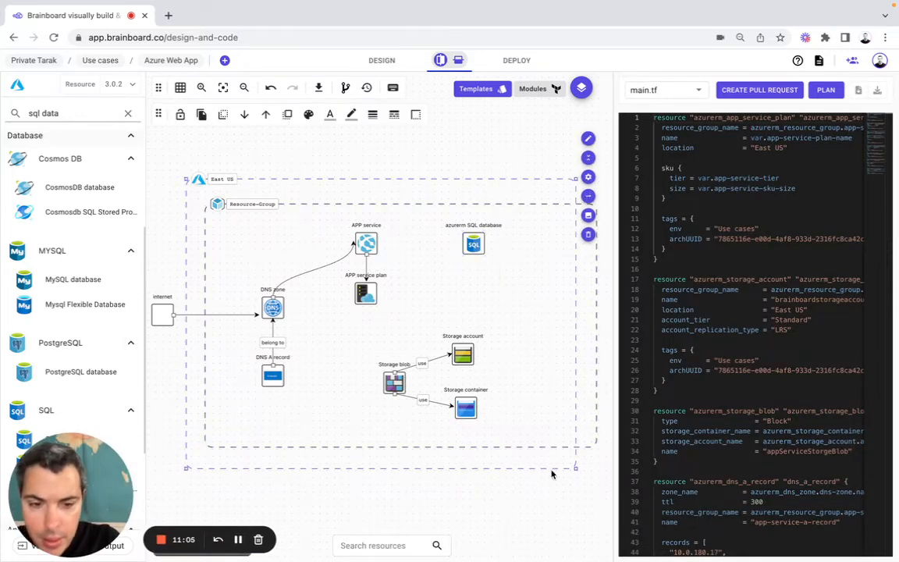
left_click_drag(576, 470, 612, 488)
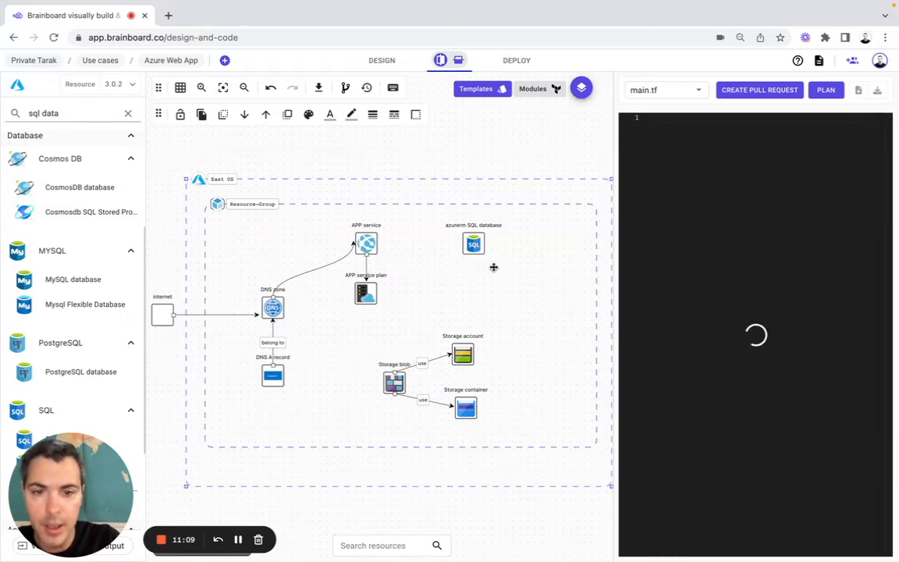
Remove the "azurerm" prefix from the new database node's label so that it reads "SQL database"
left_click(490, 226)
left_click(496, 199)
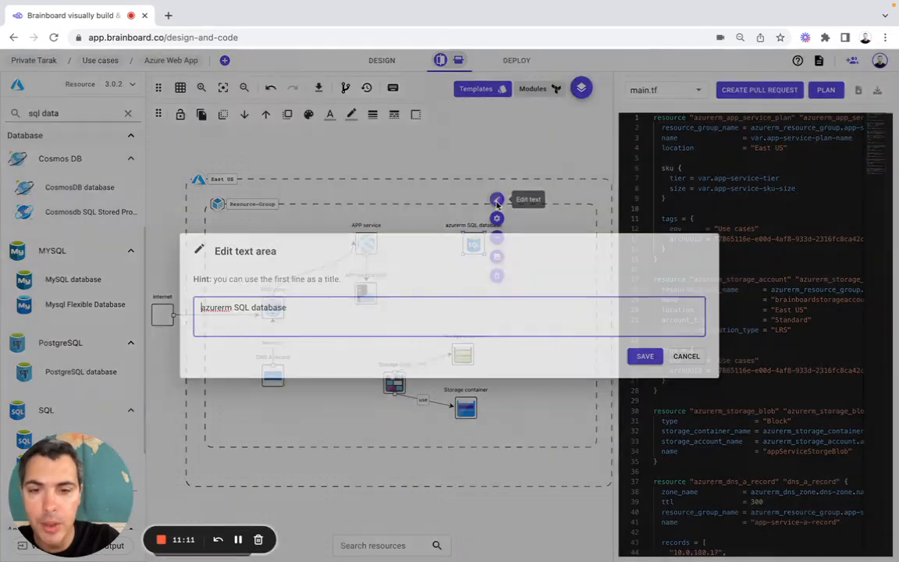
left_click_drag(234, 307, 186, 311)
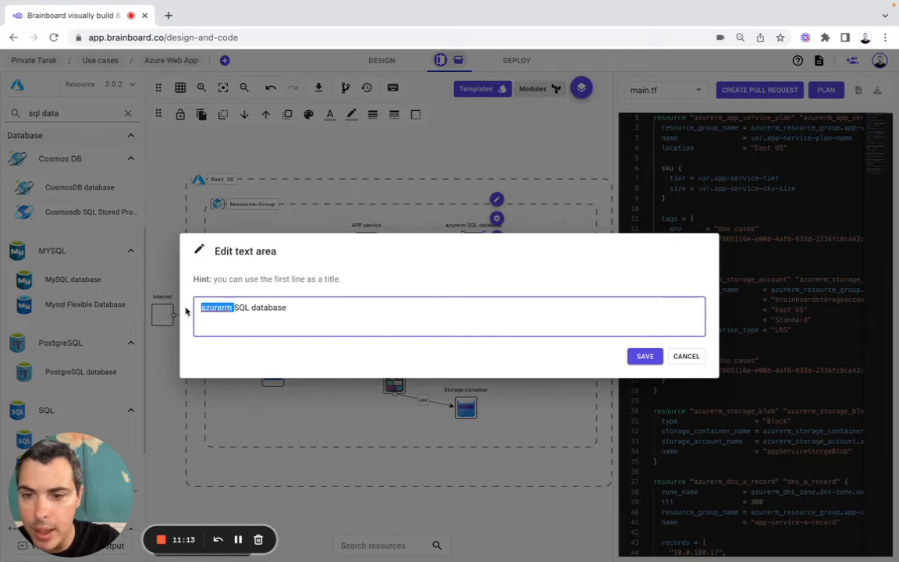
key("BackSpace")
left_click(645, 356)
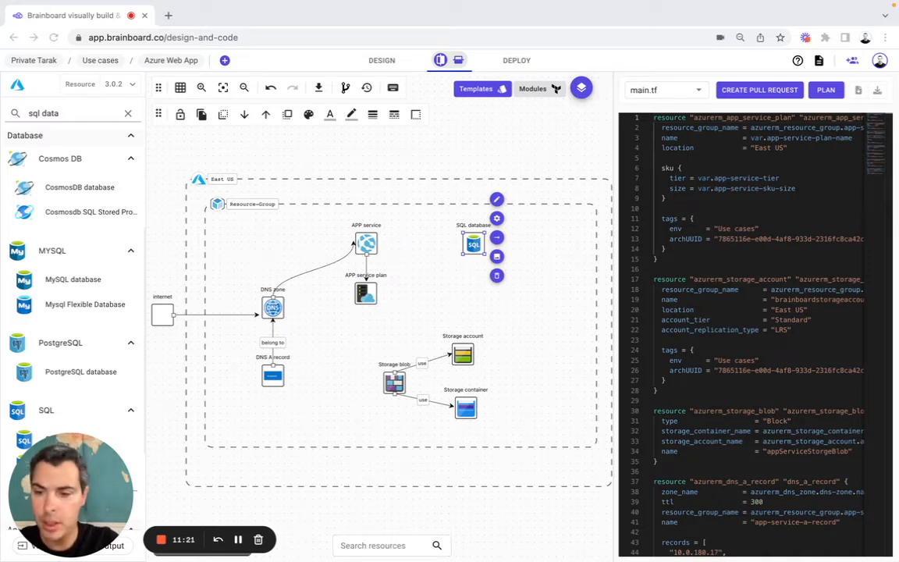
Find the SQL server resource and place it below the SQL database, with resource-group as main parent and location inherited
double_click(71, 116)
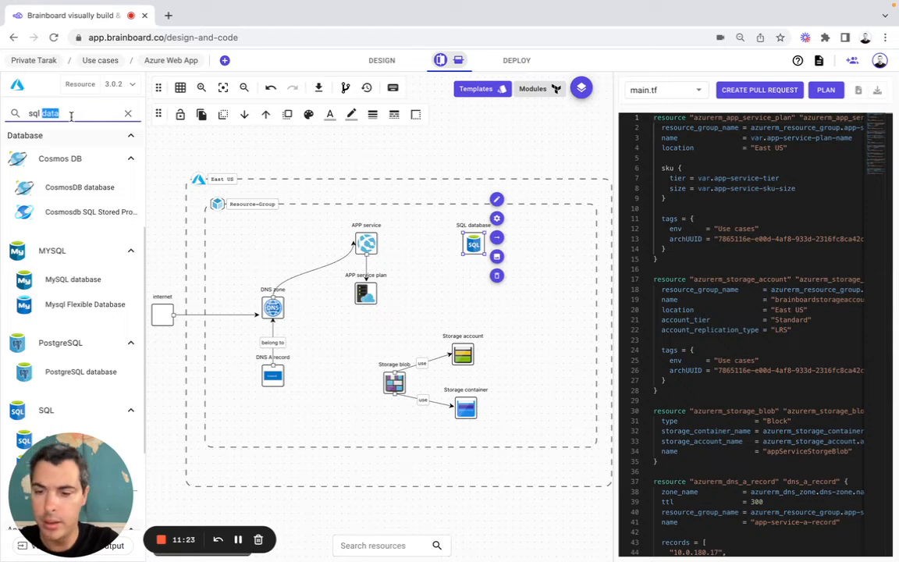
triple_click(71, 116)
type("SQL server")
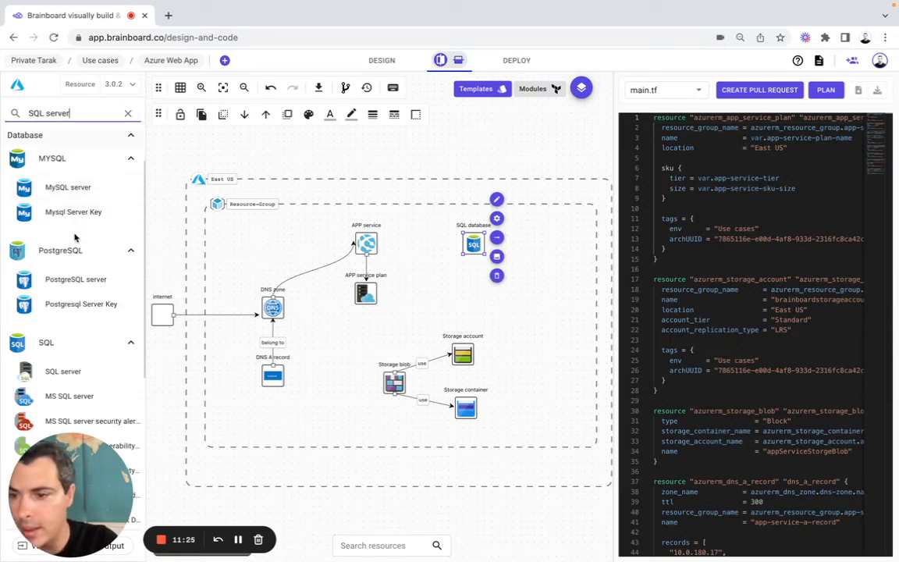
scroll(75, 234, "down", 1)
left_click_drag(65, 333, 474, 275)
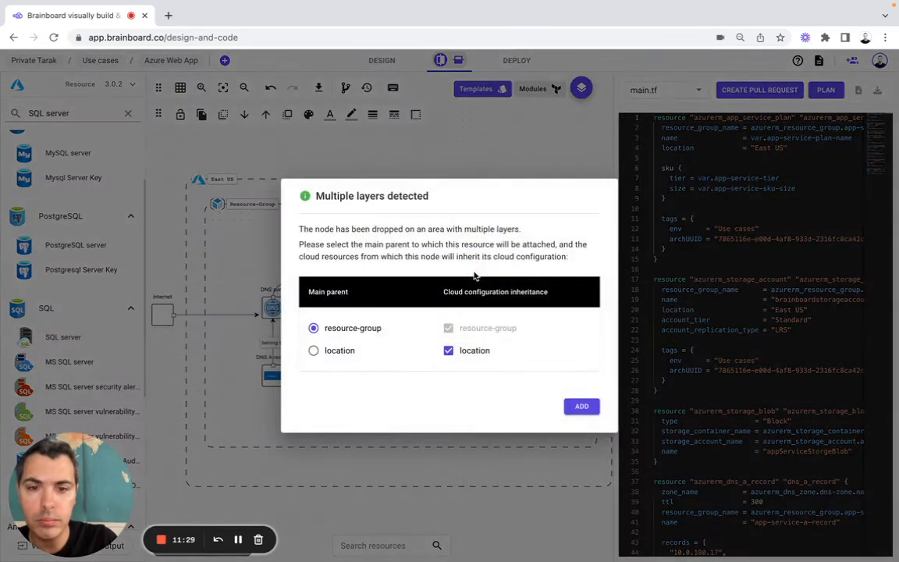
left_click(583, 407)
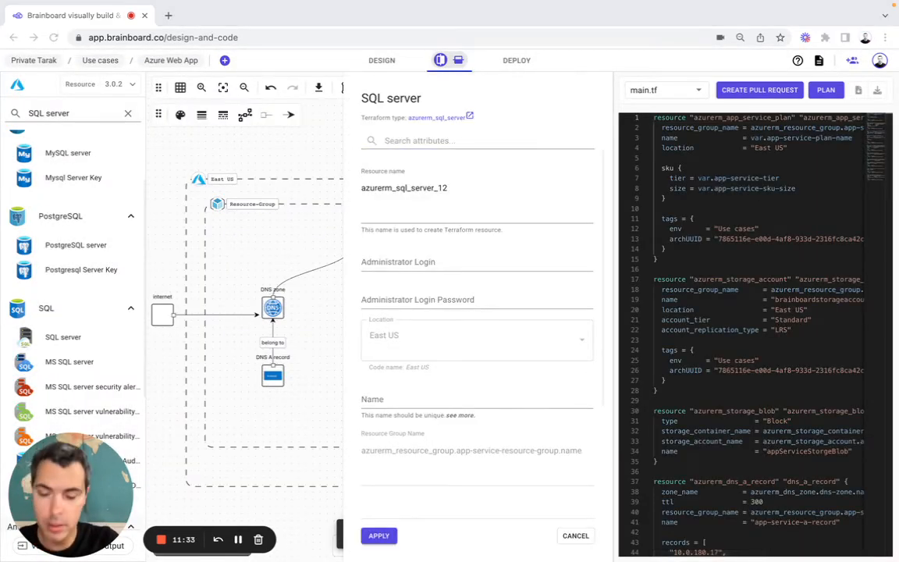
Set the SQL server's resource name to azurerm_sql_server-0e44baf8 and its administrator login to var.sql-server-admin-user
left_click(432, 185)
double_click(432, 187)
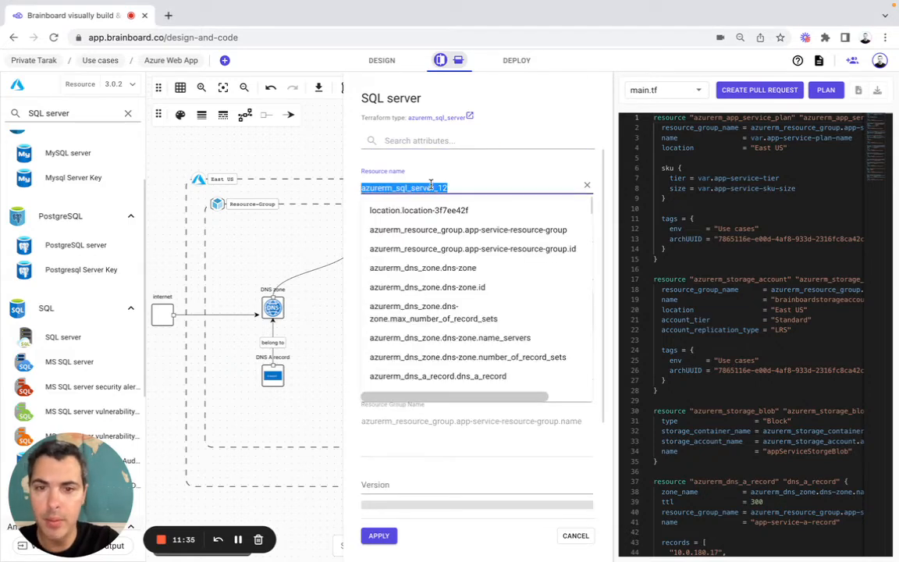
key("BackSpace")
key("super+Tab")
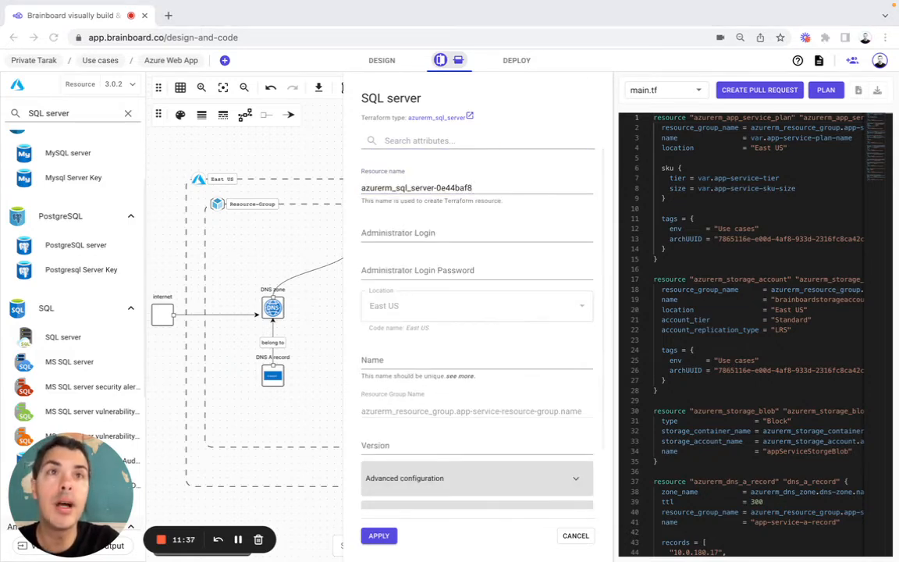
left_click(432, 234)
type("var.sql-server-admin-user")
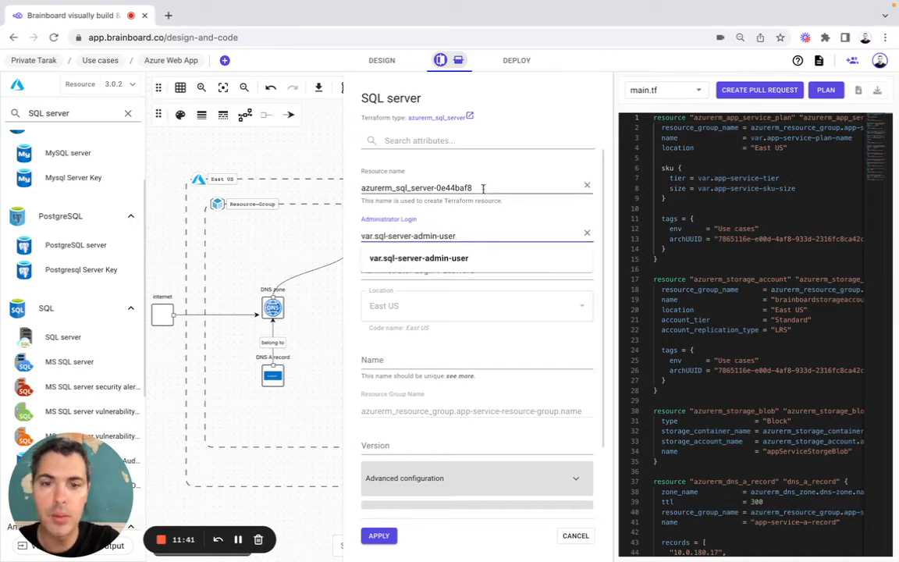
left_click(429, 262)
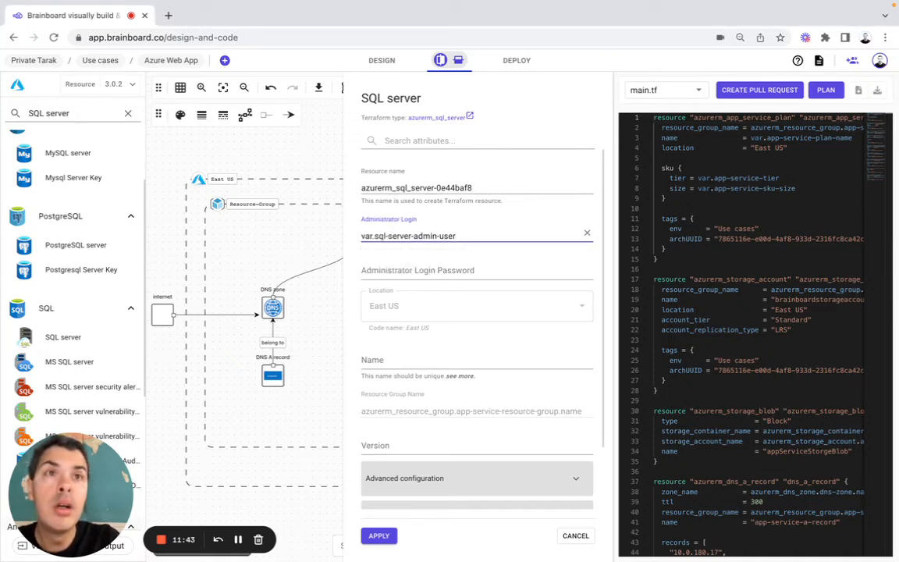
Paste the administrator login password for the SQL server and check its inherited location and resource group name
key("super+Tab")
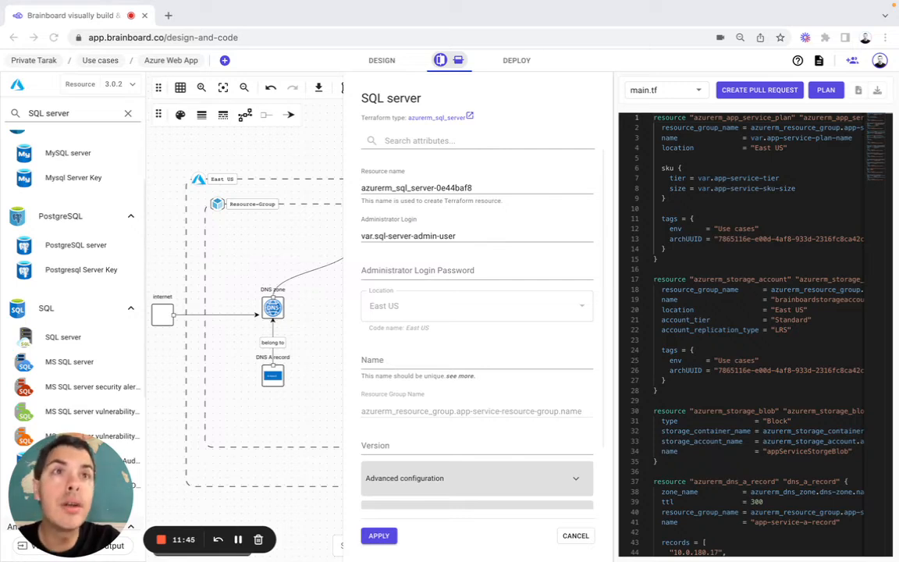
key("super+Tab")
left_click(406, 273)
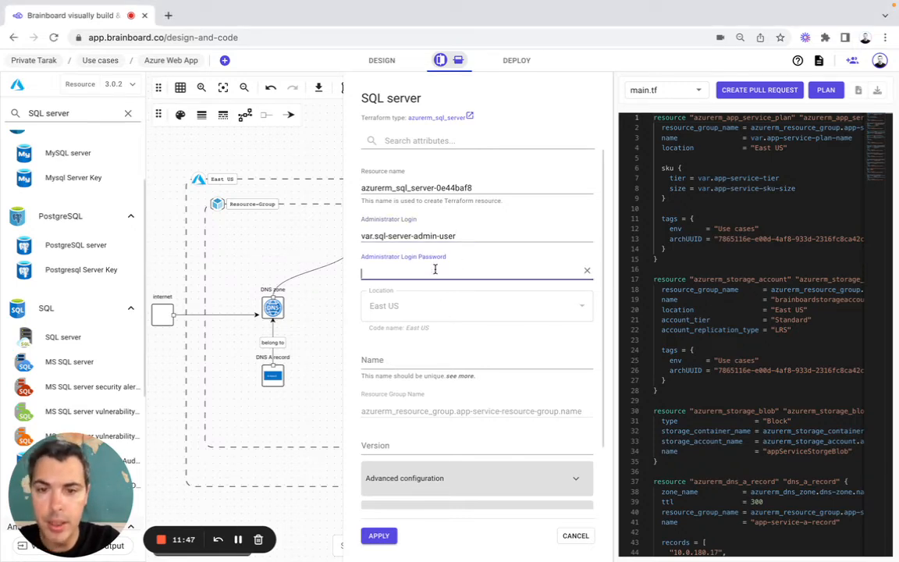
key("super+v")
left_click(400, 309)
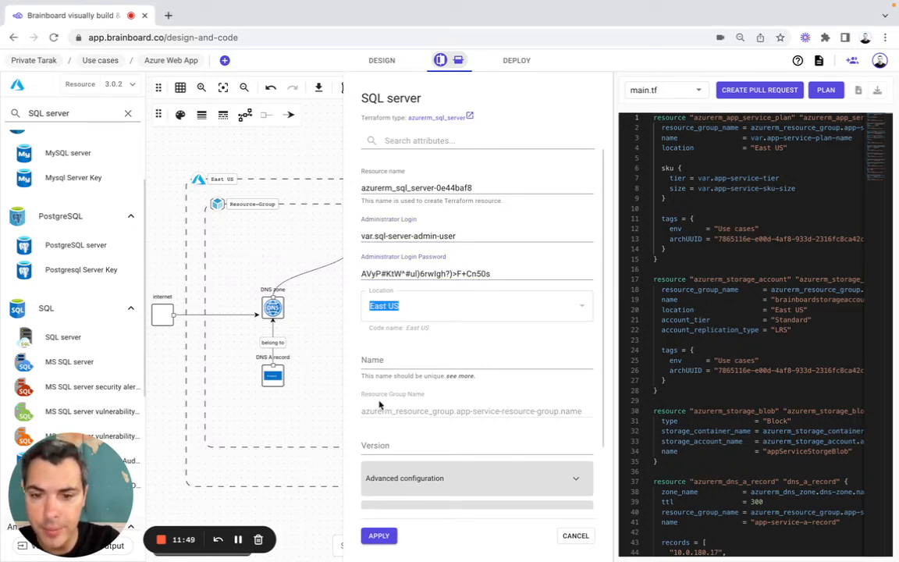
left_click_drag(363, 415, 568, 419)
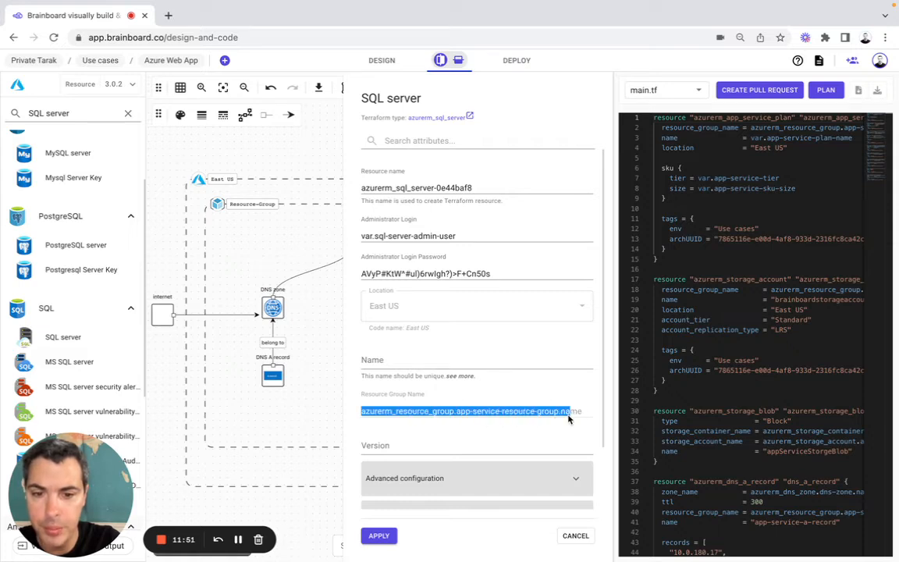
Set the SQL server's name to var.sql-server-name and its version to 12.0, and apply the configuration
key("super+Tab")
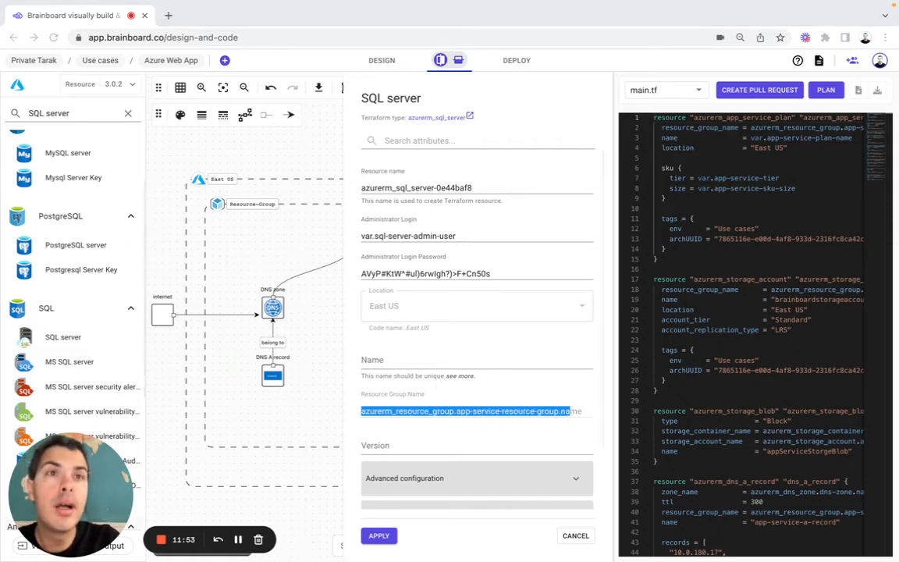
left_click(394, 364)
type("var.sql-server-name")
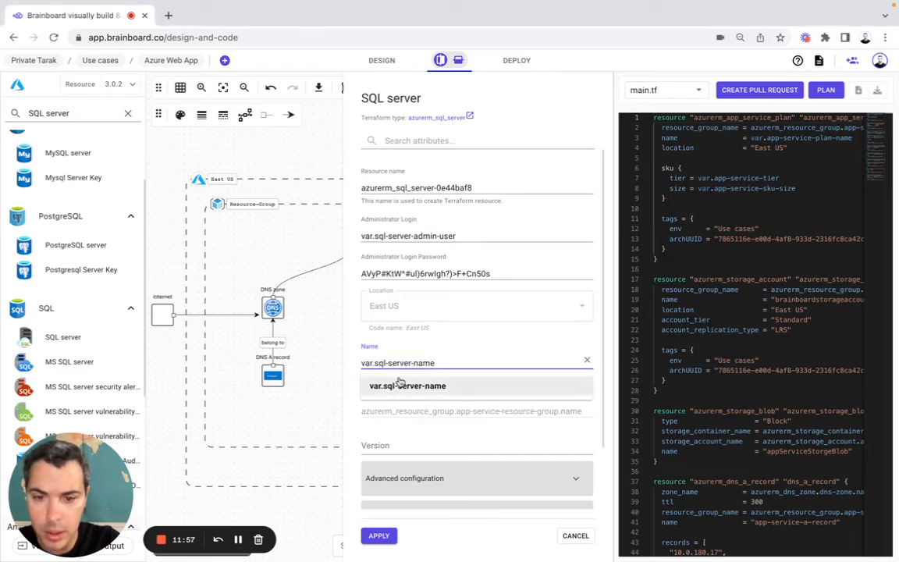
left_click(399, 384)
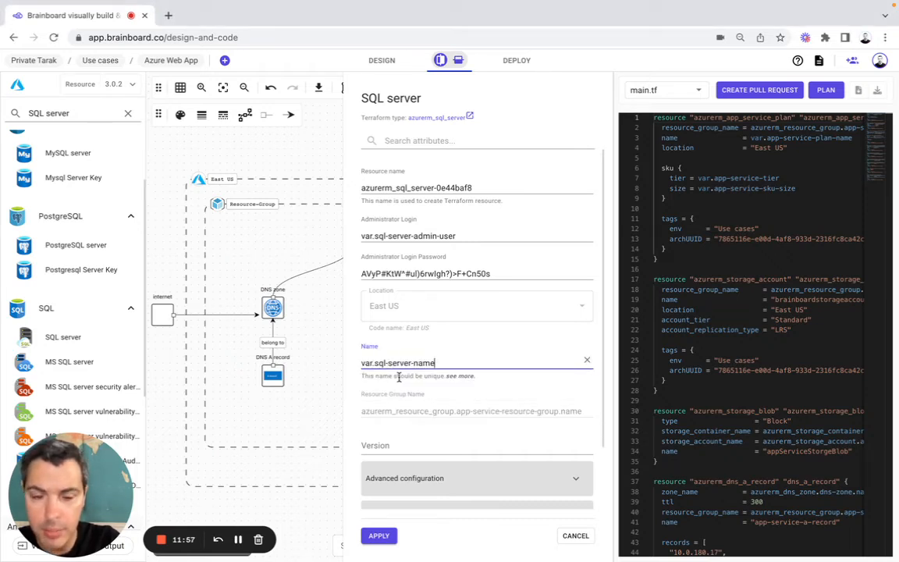
left_click(407, 449)
key("super+Tab")
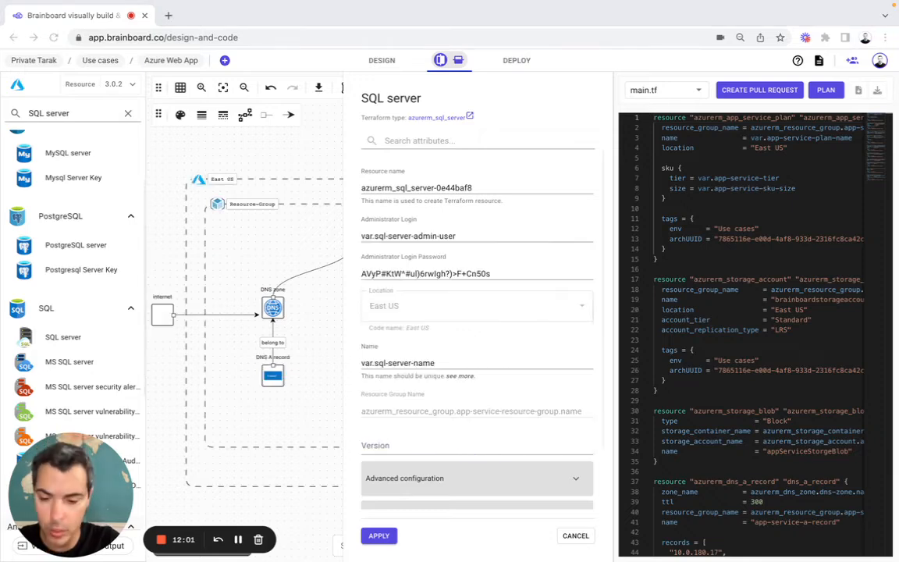
left_click(395, 444)
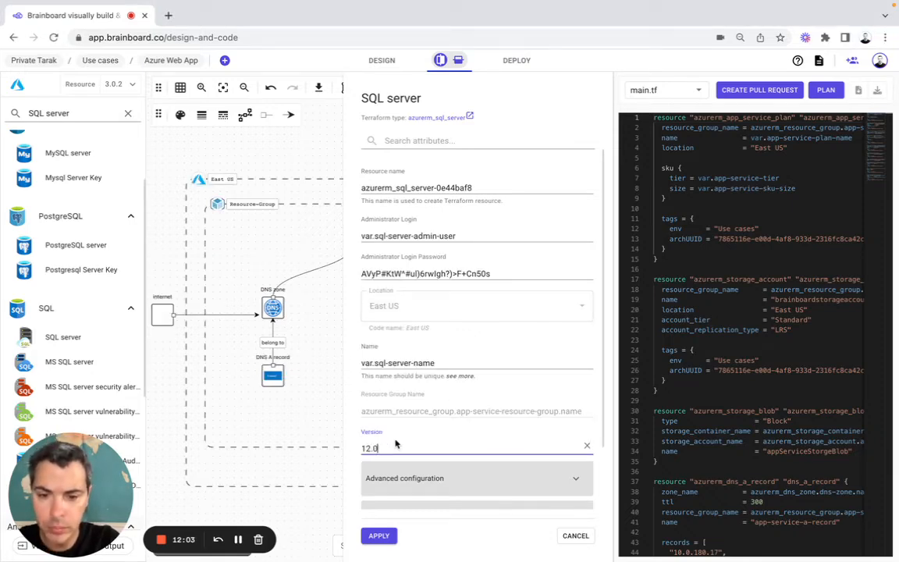
type("12.0")
left_click(379, 536)
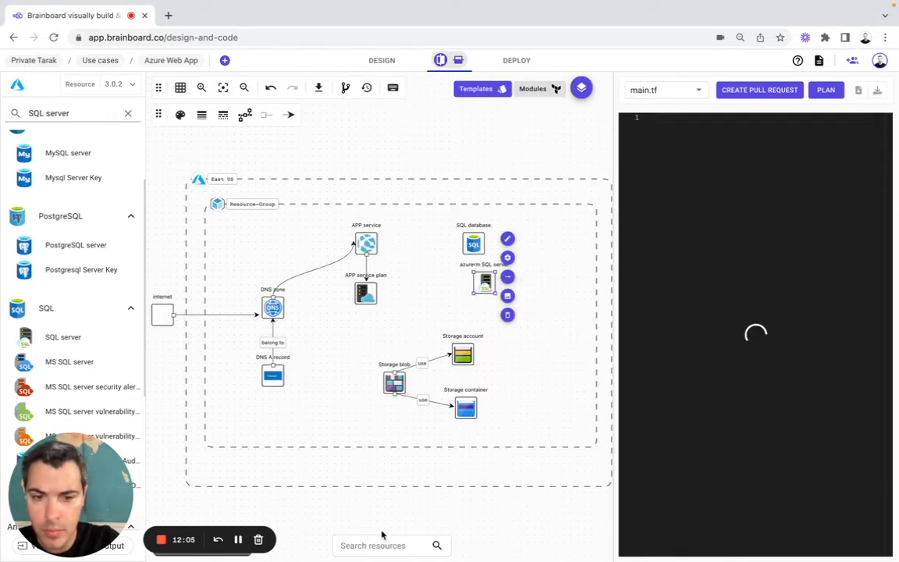
Align the SQL server node directly beneath SQL database and draw an unlabelled connector from the database to the server
left_click(471, 293)
left_click_drag(472, 293, 471, 298)
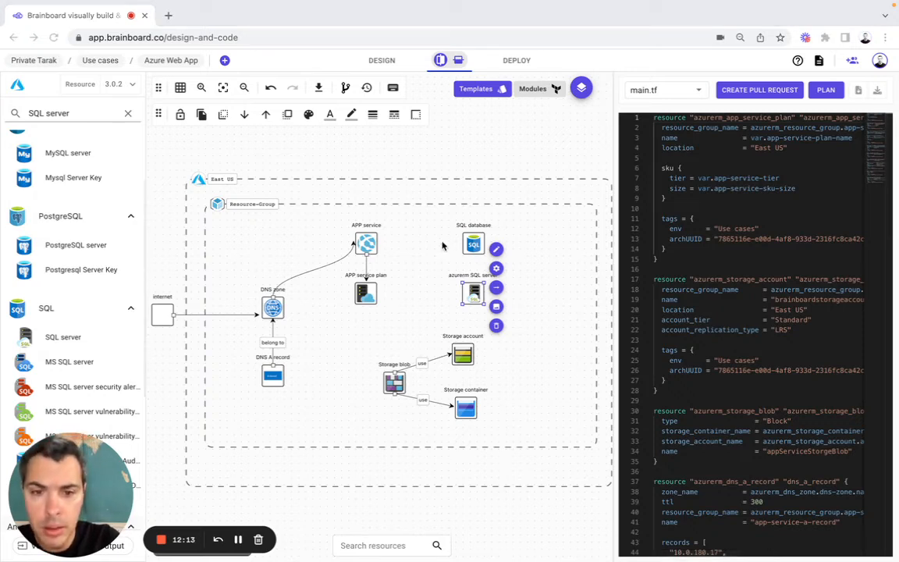
left_click(472, 243)
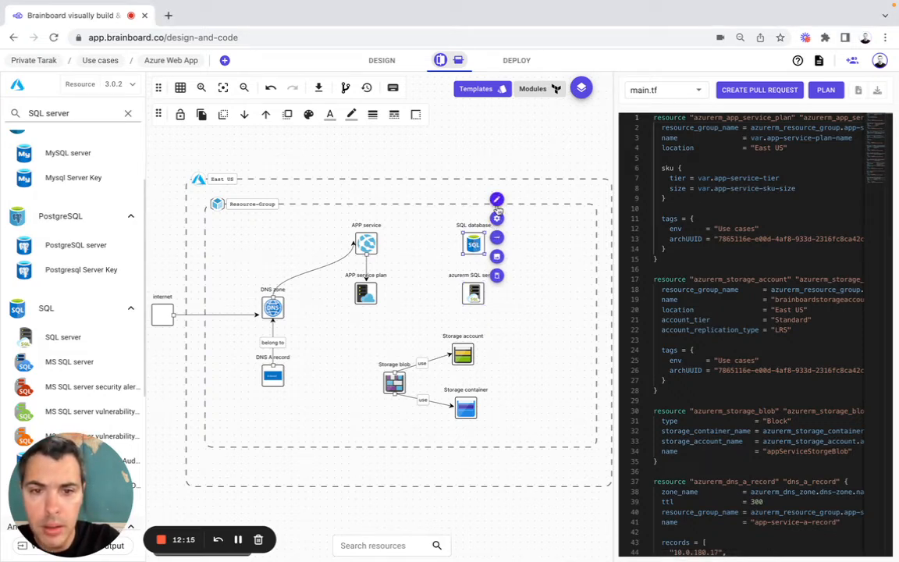
left_click(497, 237)
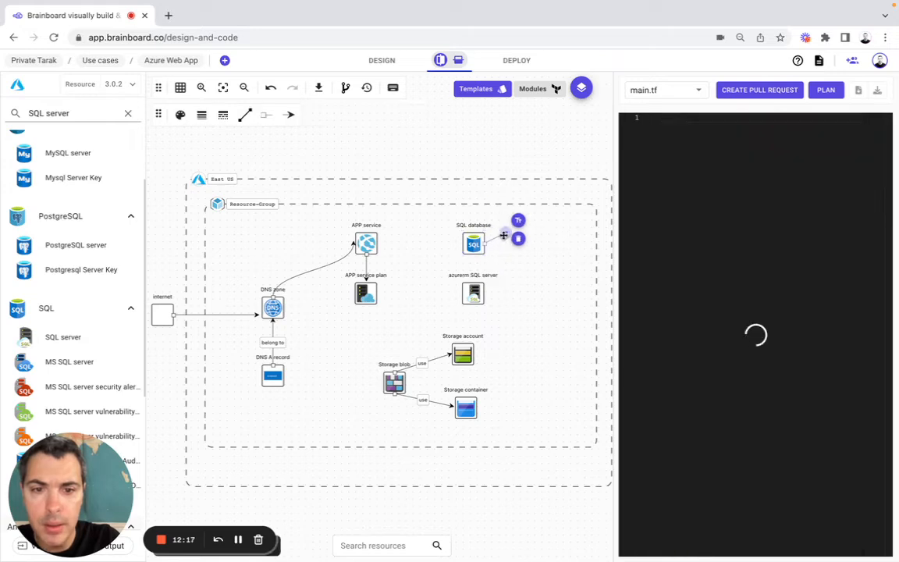
left_click(466, 288)
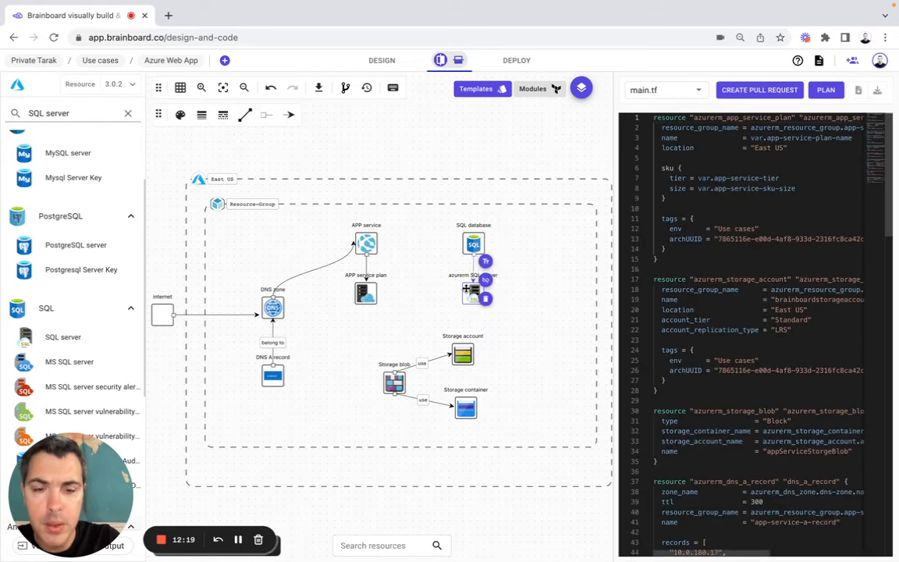
left_click(485, 261)
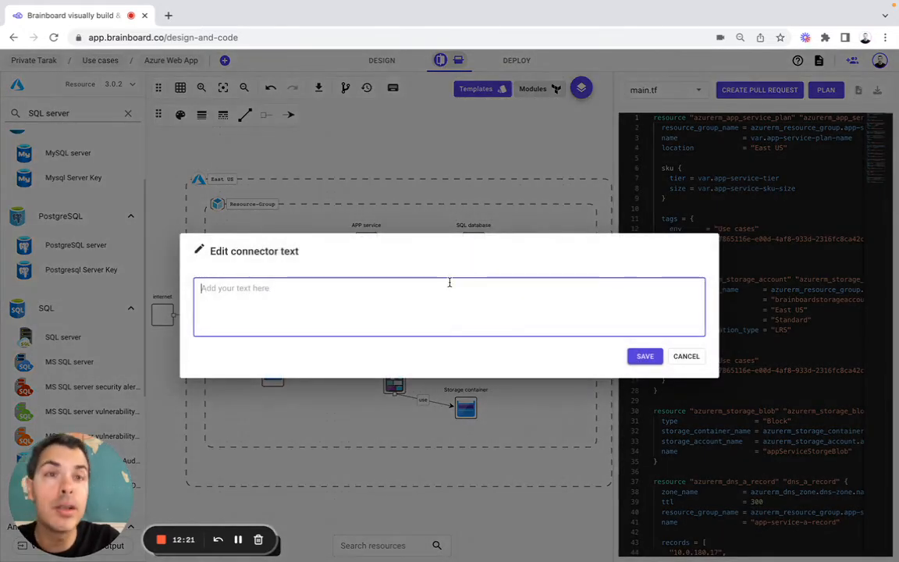
left_click(687, 356)
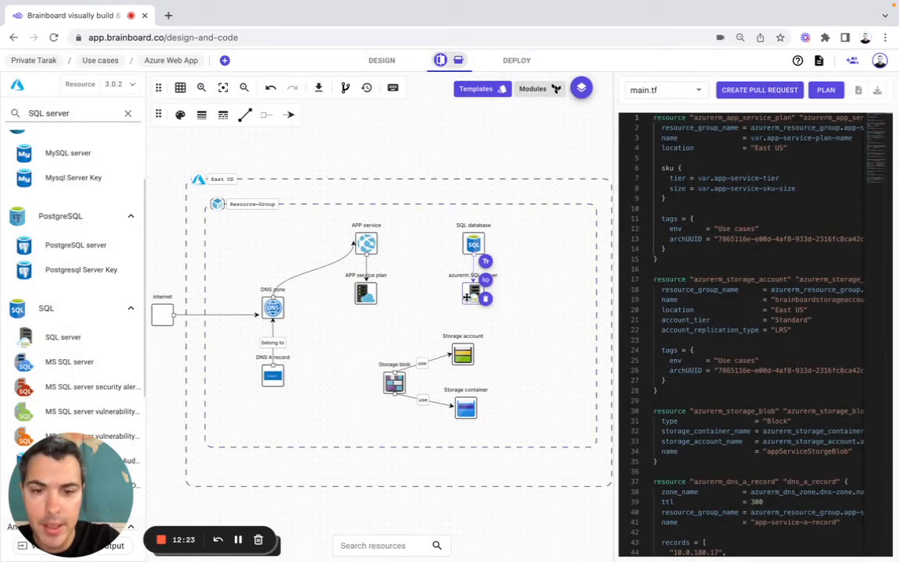
Remove the "azurerm" prefix from the server node's label so that it reads "SQL server"
left_click(496, 251)
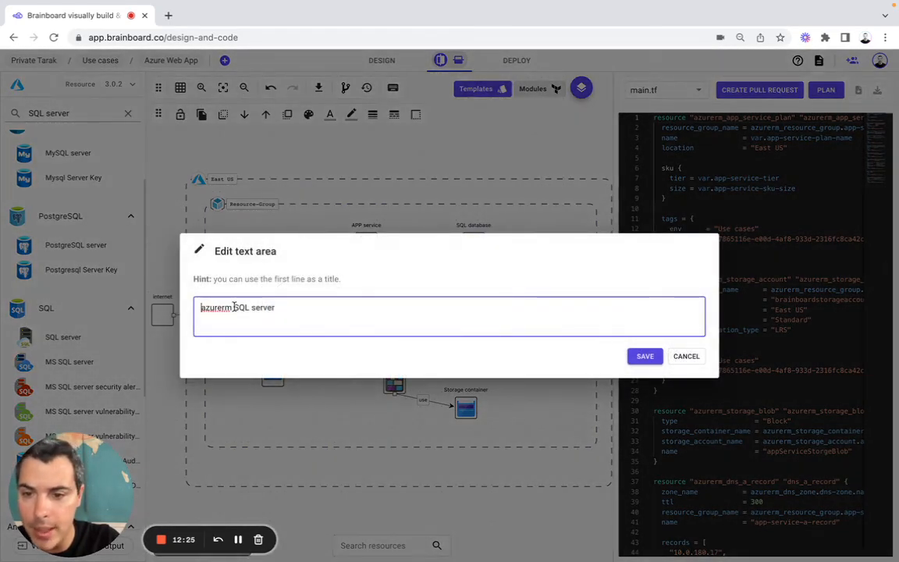
left_click_drag(233, 306, 201, 307)
key("BackSpace")
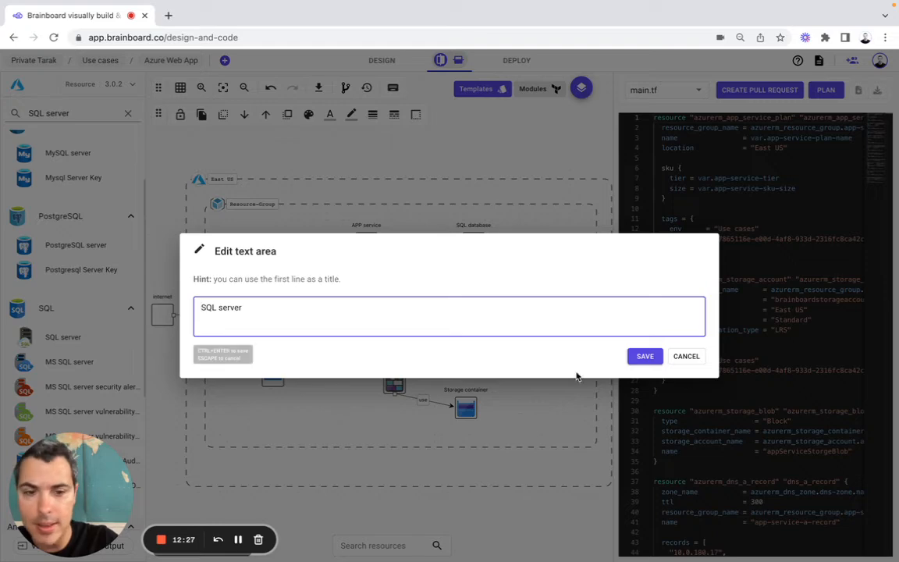
left_click(645, 356)
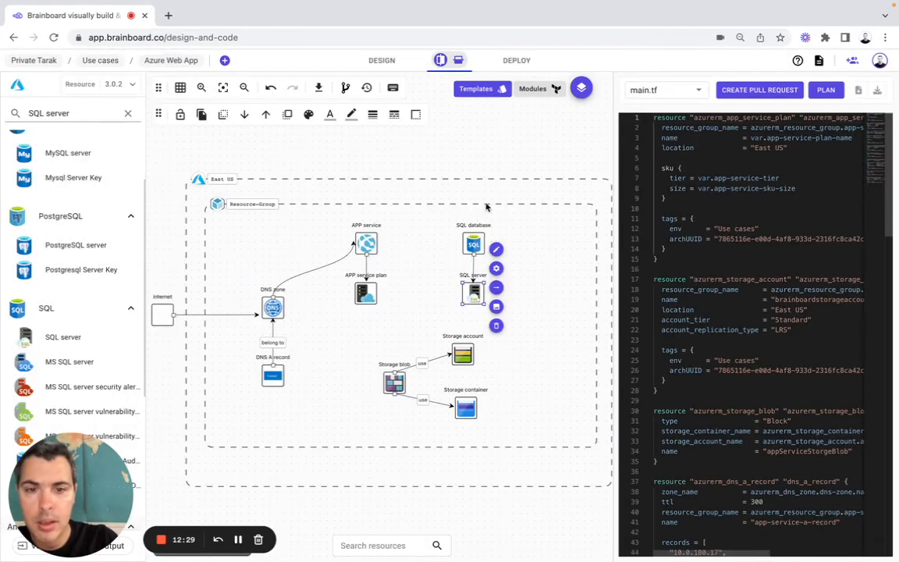
Fit the whole architecture diagram in the canvas view and clear the resource search
left_click(492, 172)
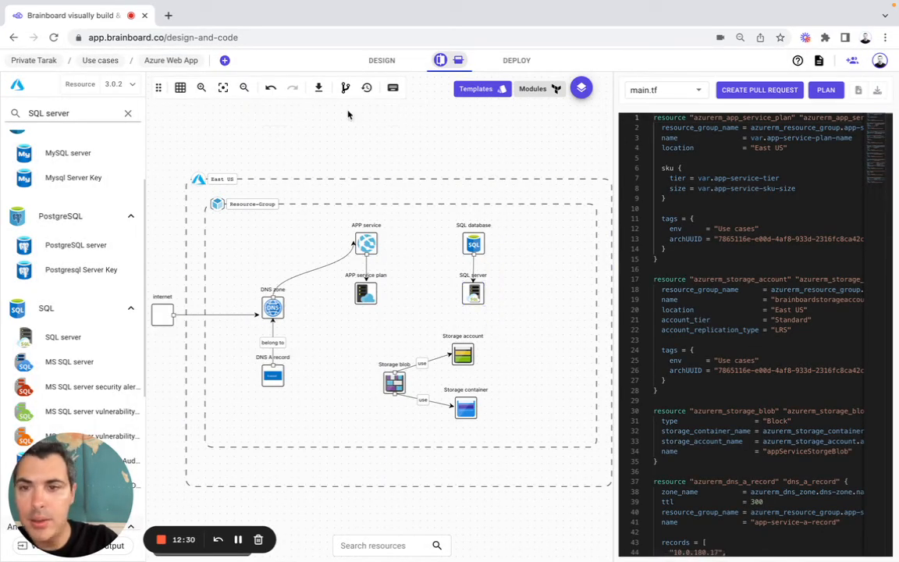
left_click(224, 89)
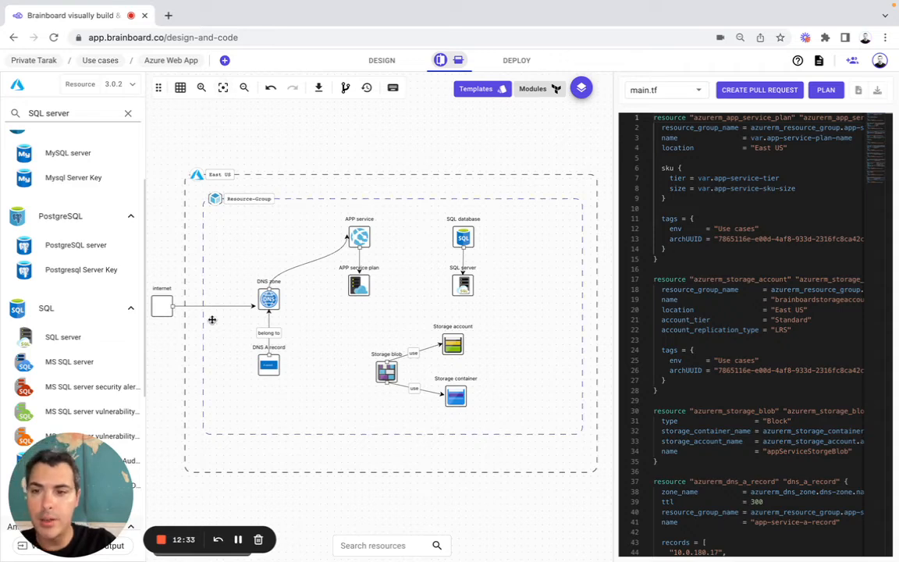
left_click(127, 113)
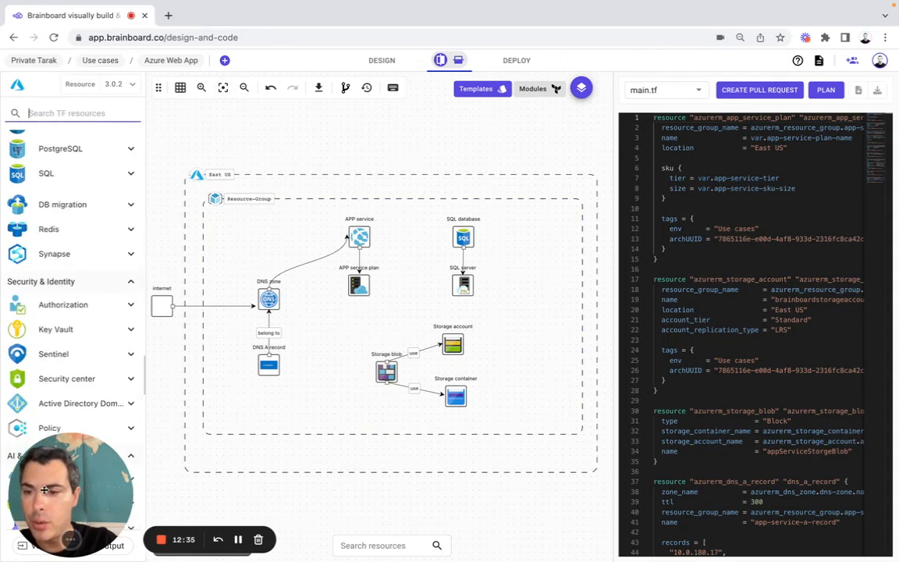
Review the architecture's Terraform variables and return to the design
left_click(49, 522)
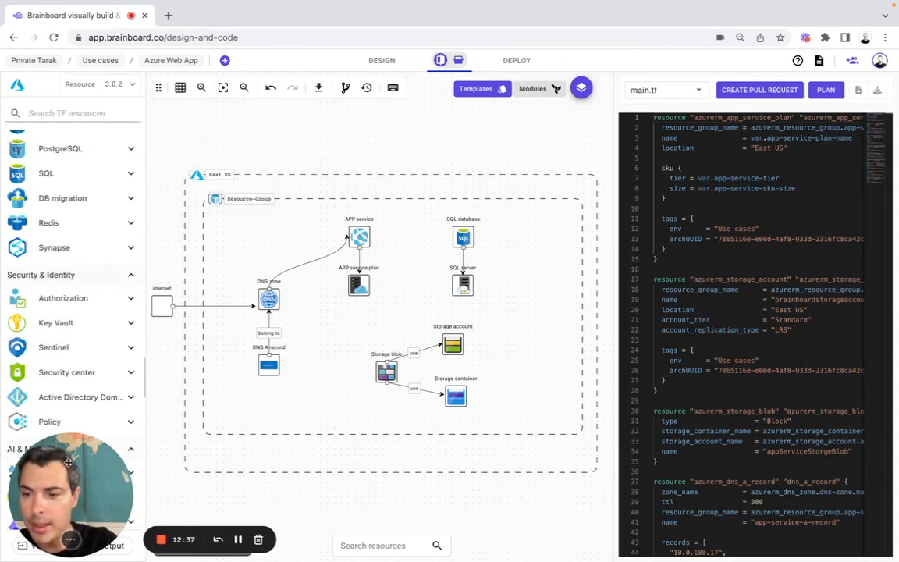
left_click_drag(69, 463, 297, 461)
left_click(51, 545)
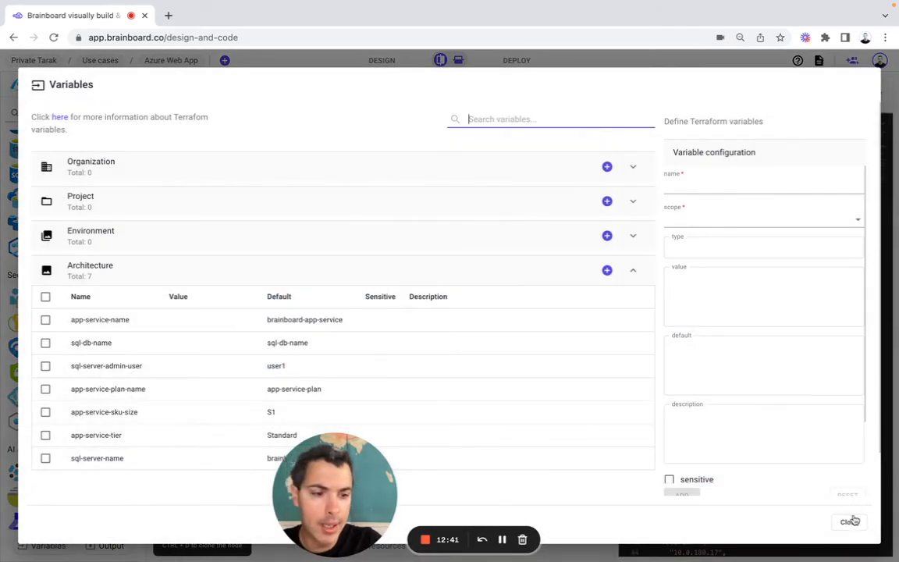
left_click(850, 521)
left_click_drag(305, 479, 108, 479)
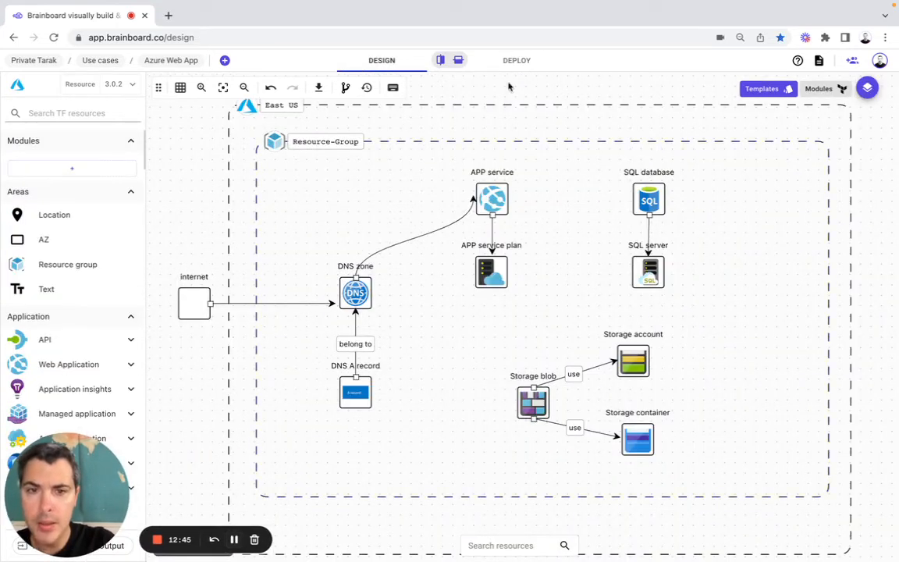
Examine the architecture's generated Terraform code in main.tf from beginning to end in the deployment view
left_click(520, 60)
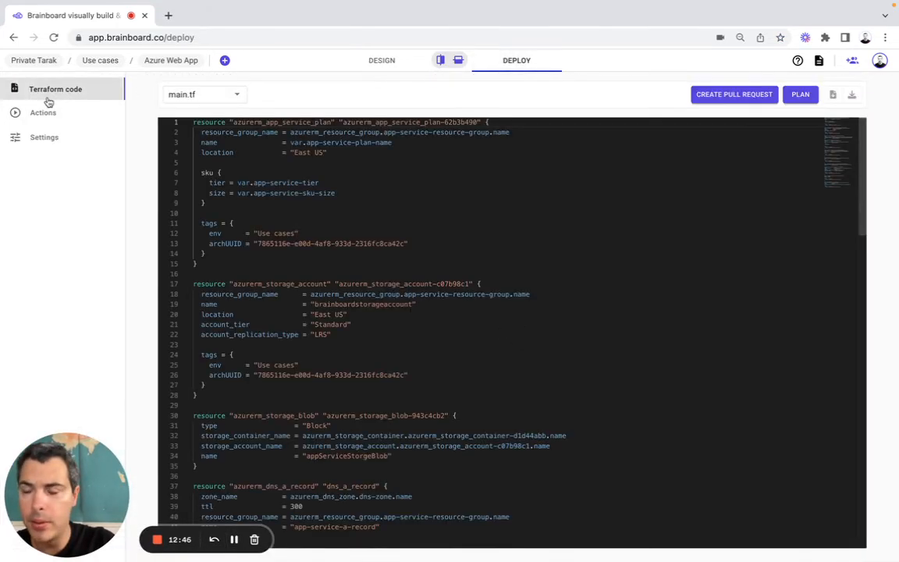
scroll(286, 293, "down", 15)
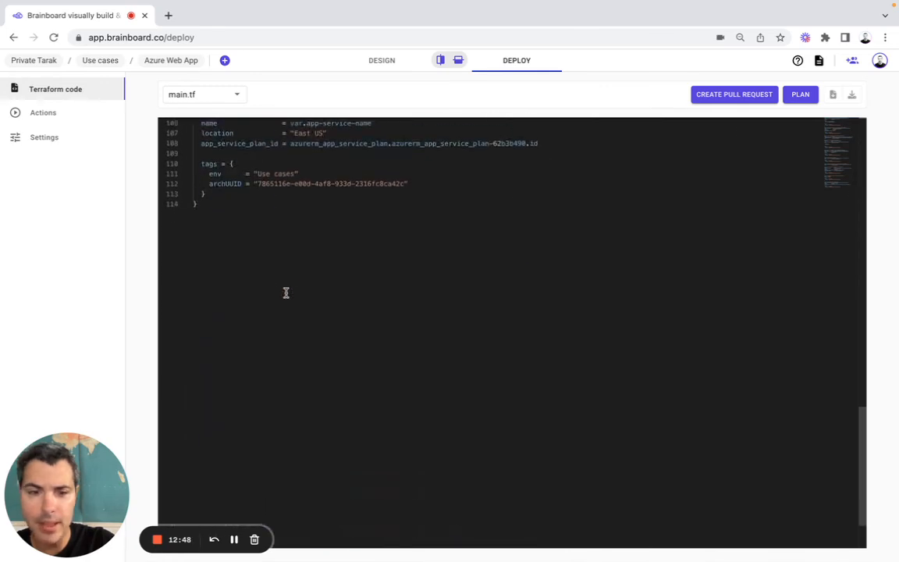
scroll(285, 292, "up", 15)
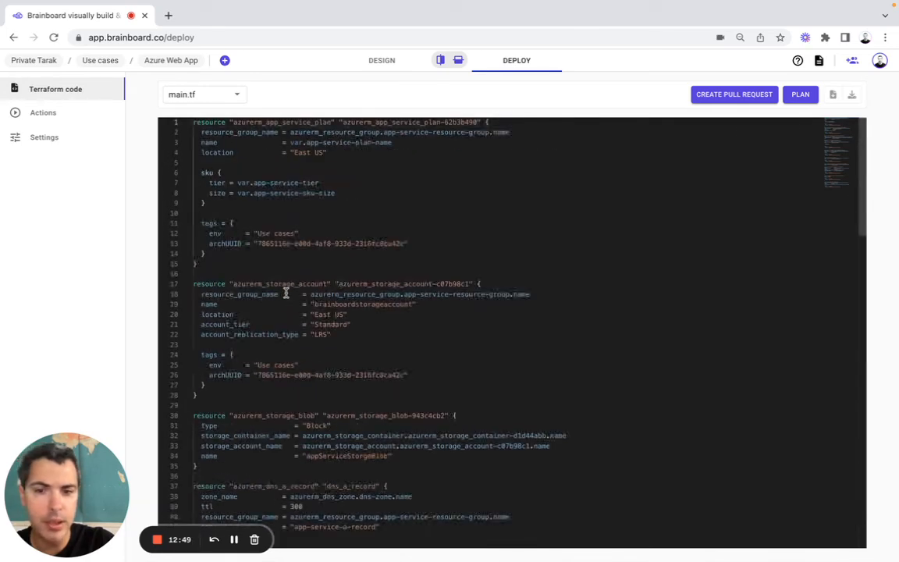
Open the deployment actions and check the account options for the Cloud Providers settings
left_click(63, 115)
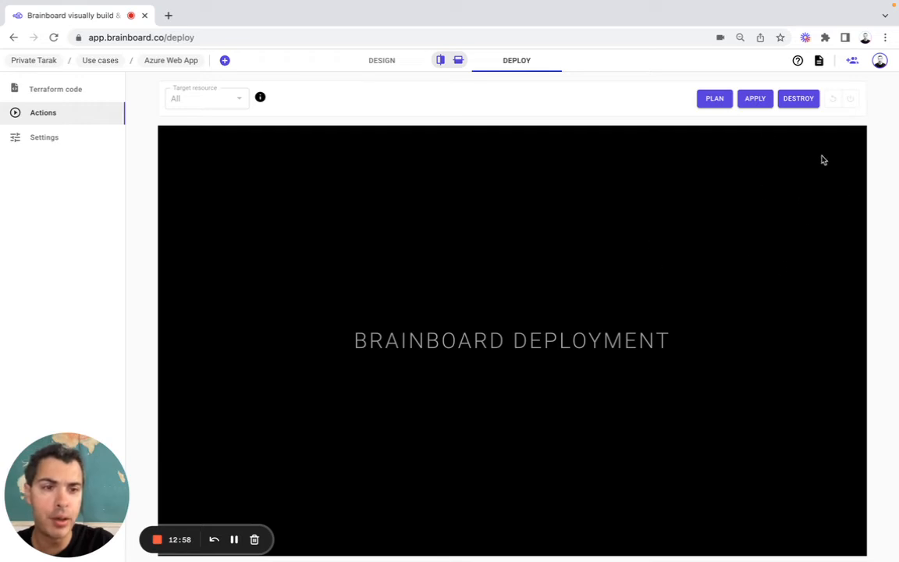
left_click(879, 62)
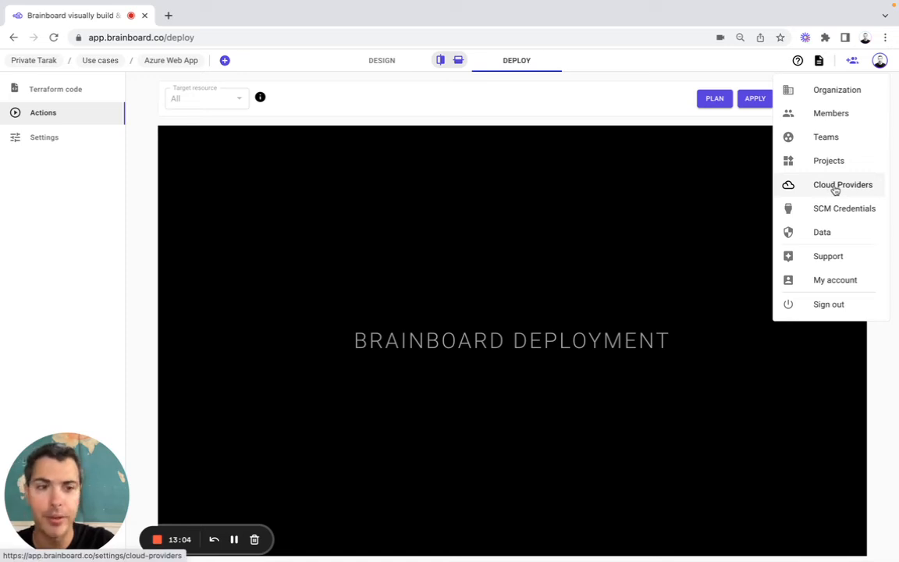
left_click(670, 187)
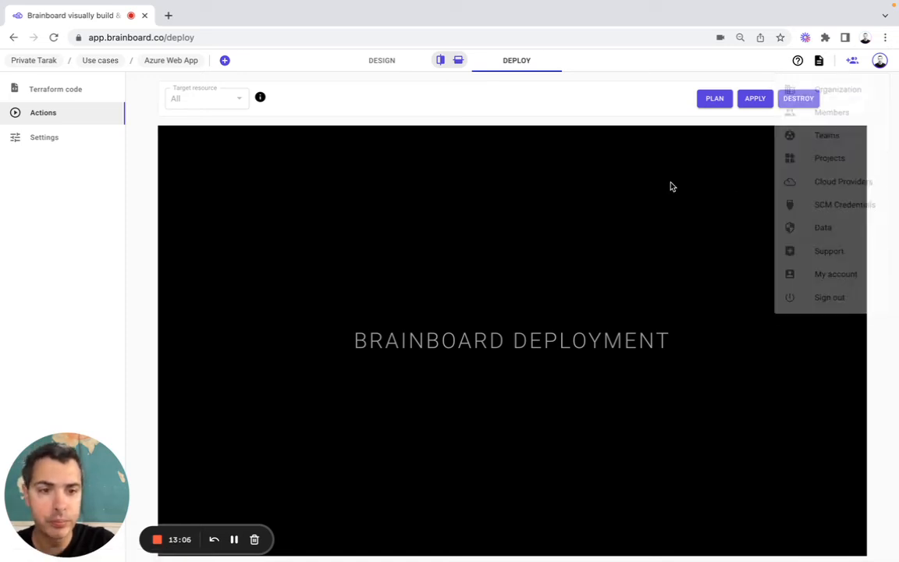
Run a Terraform plan for all target resources and view the start of its output
left_click(715, 99)
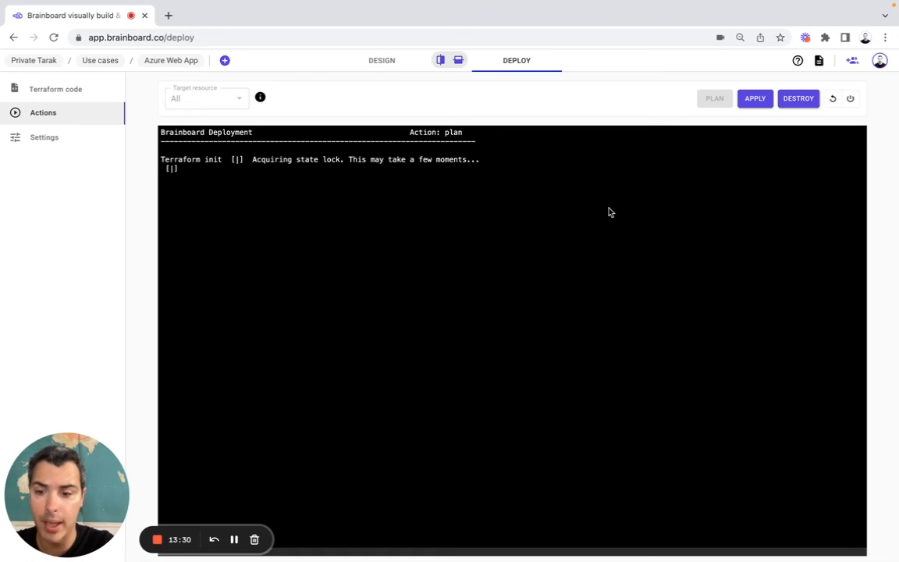
scroll(610, 212, "up", 15)
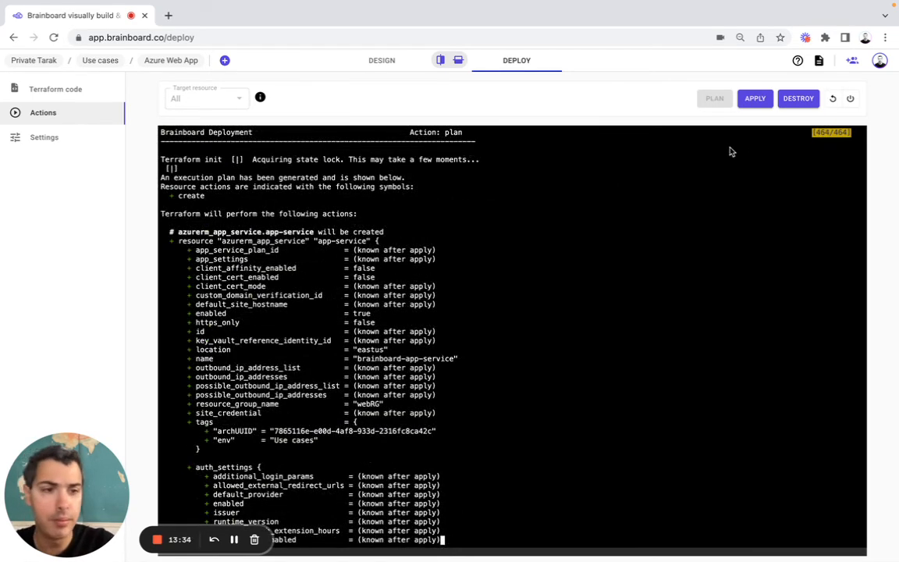
Stop the ongoing Terraform plan and bring up the Terraform apply confirmation, dismissing it without deploying
left_click(756, 100)
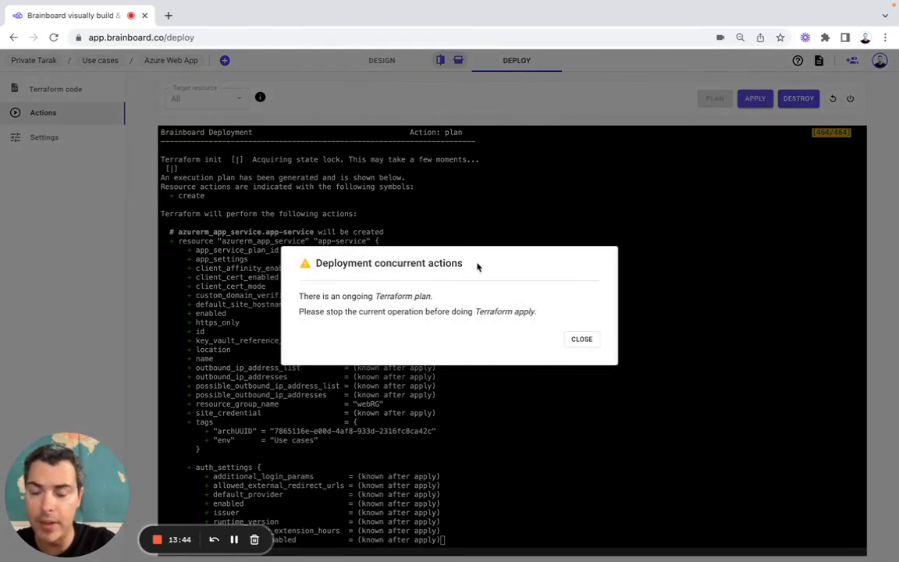
left_click(581, 339)
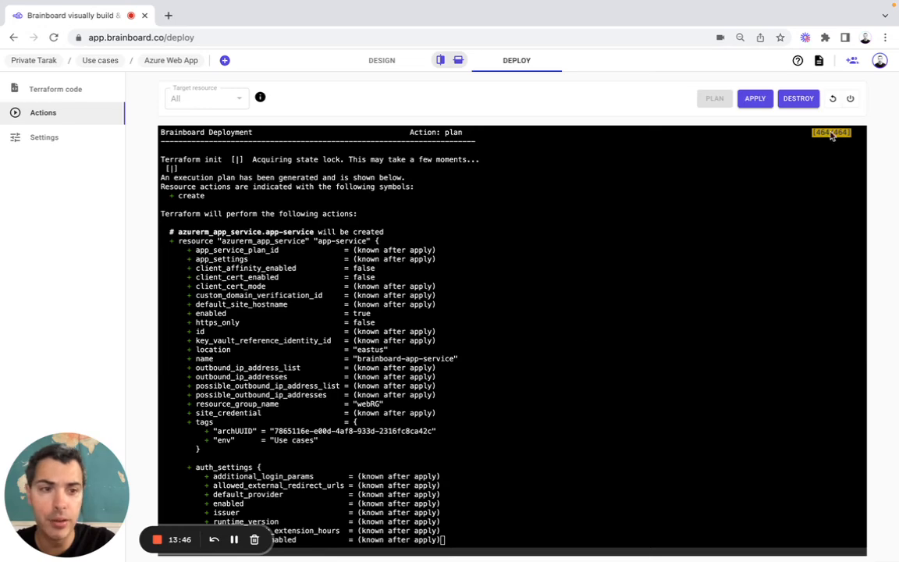
left_click(851, 99)
left_click(536, 339)
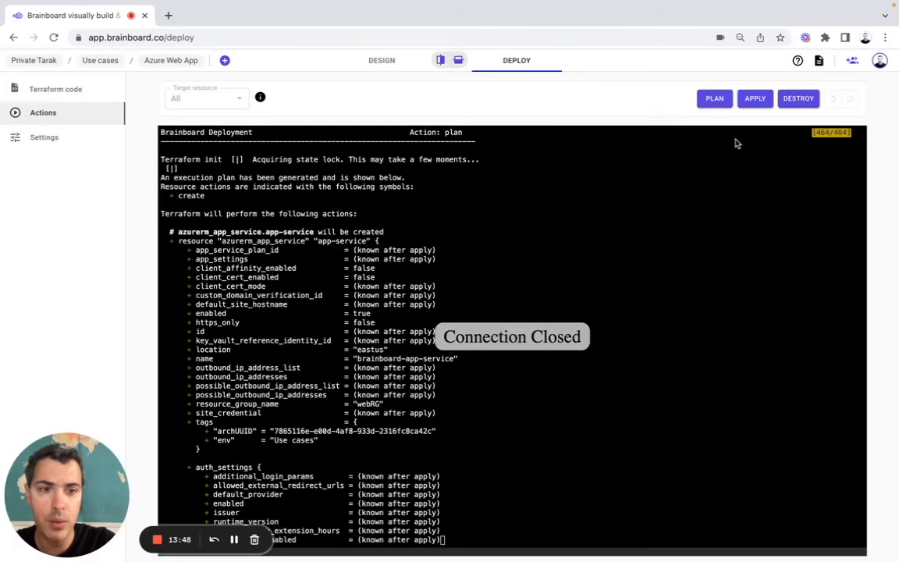
left_click(758, 99)
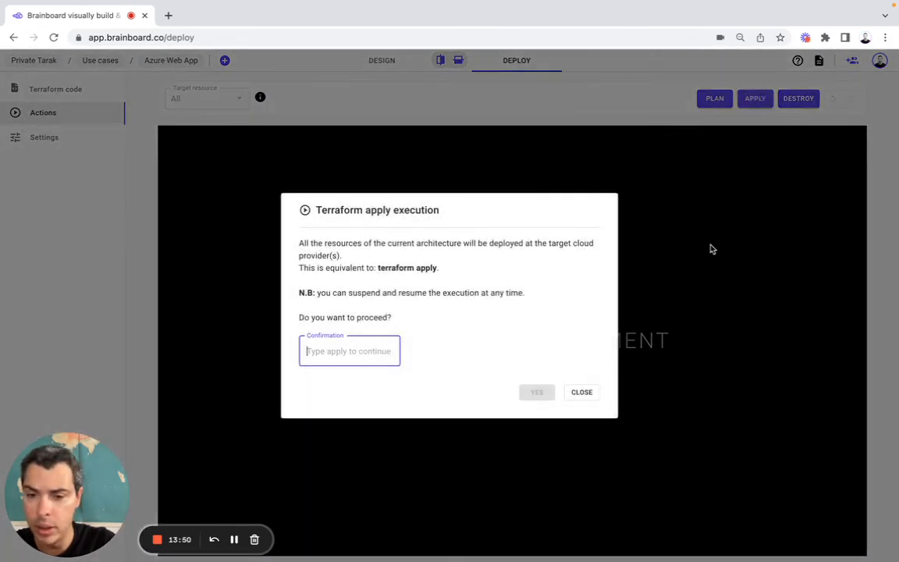
left_click(704, 310)
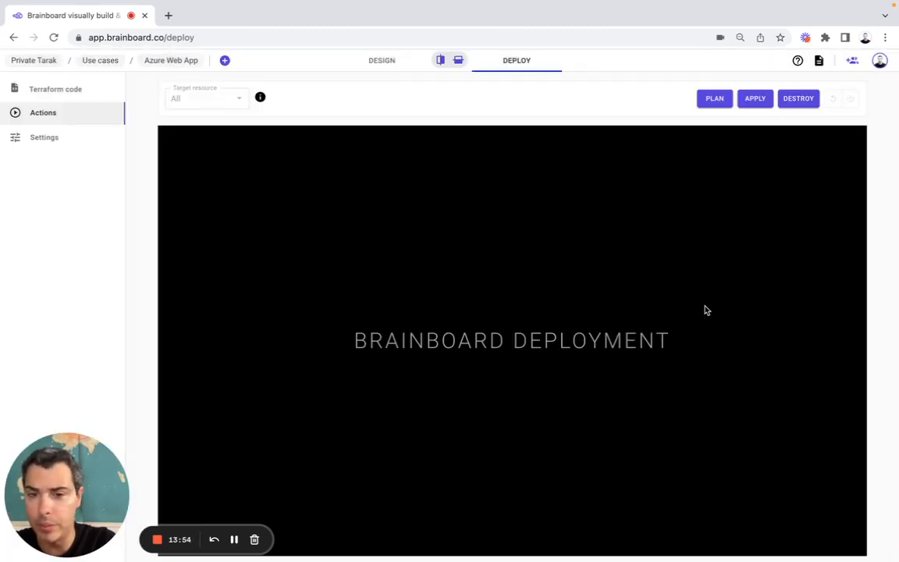
Return to the design and commit the architecture as a new version with the message "Init commit"
left_click(380, 62)
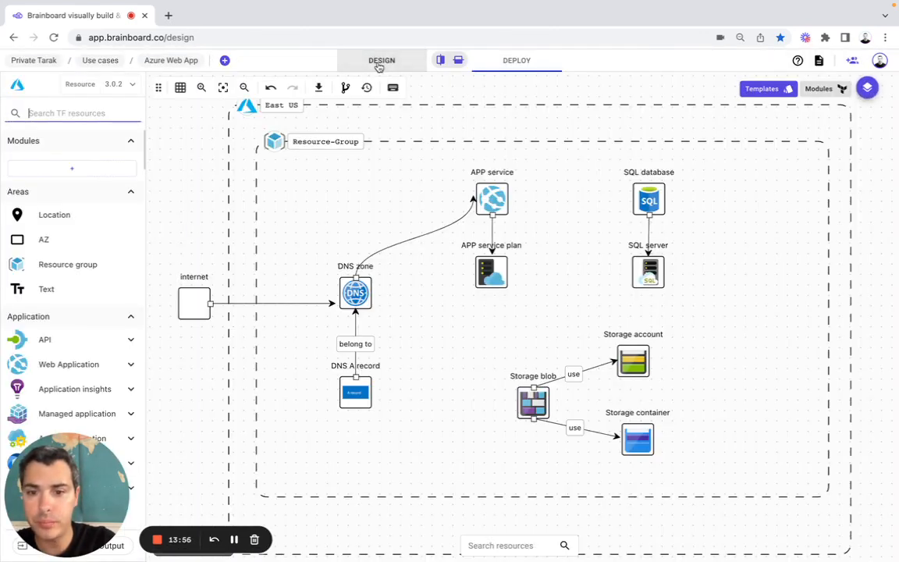
left_click(348, 94)
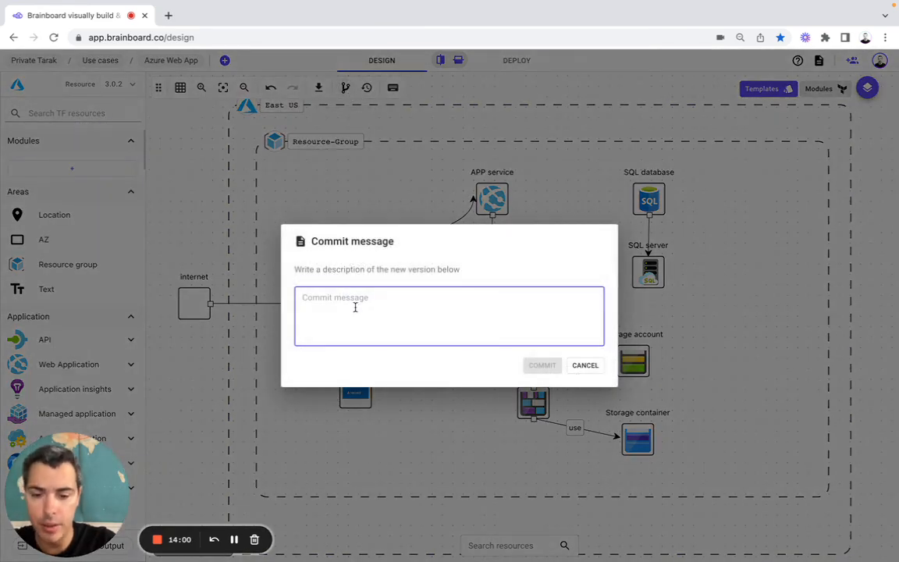
type("Init commit")
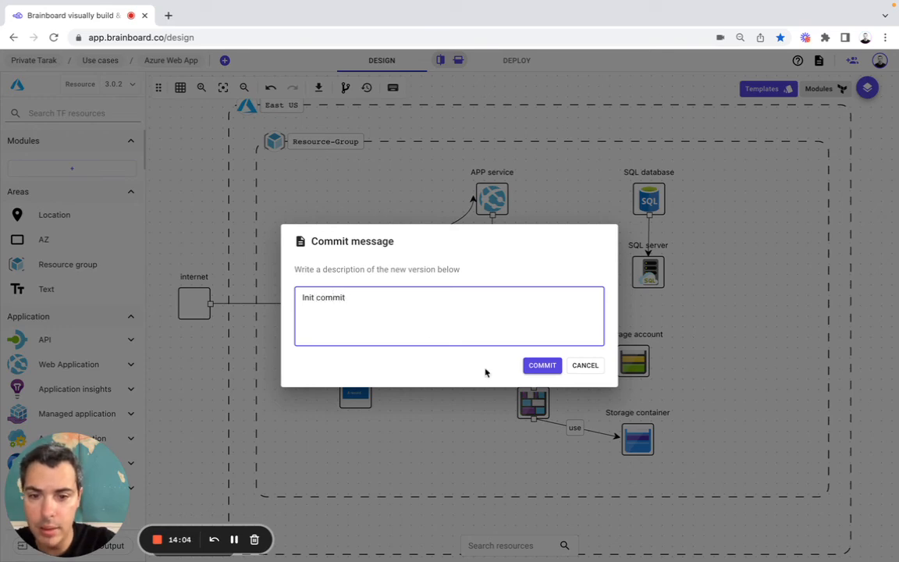
left_click(549, 367)
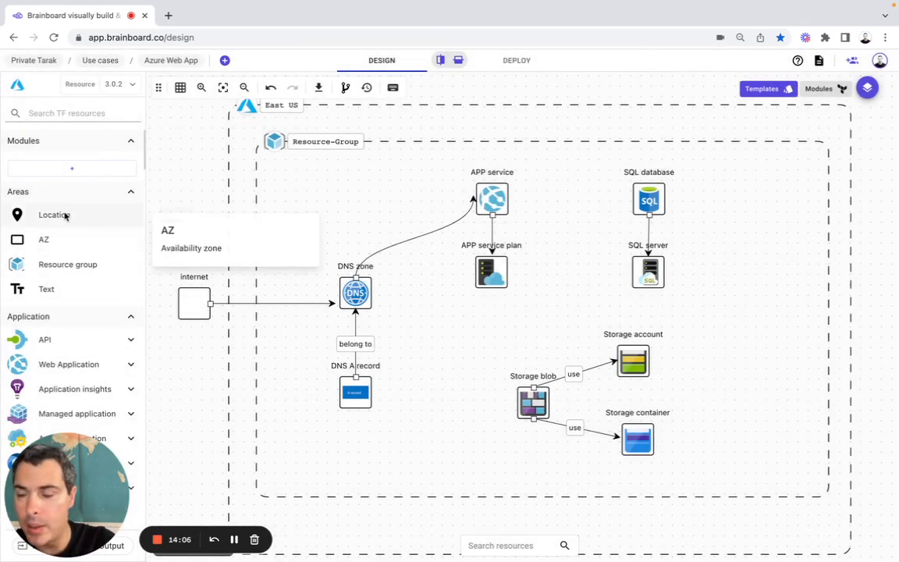
Add an API management resource near the resource group's right edge, with resource-group as main parent and location inherited, leaving its configuration unfilled
left_click(57, 341)
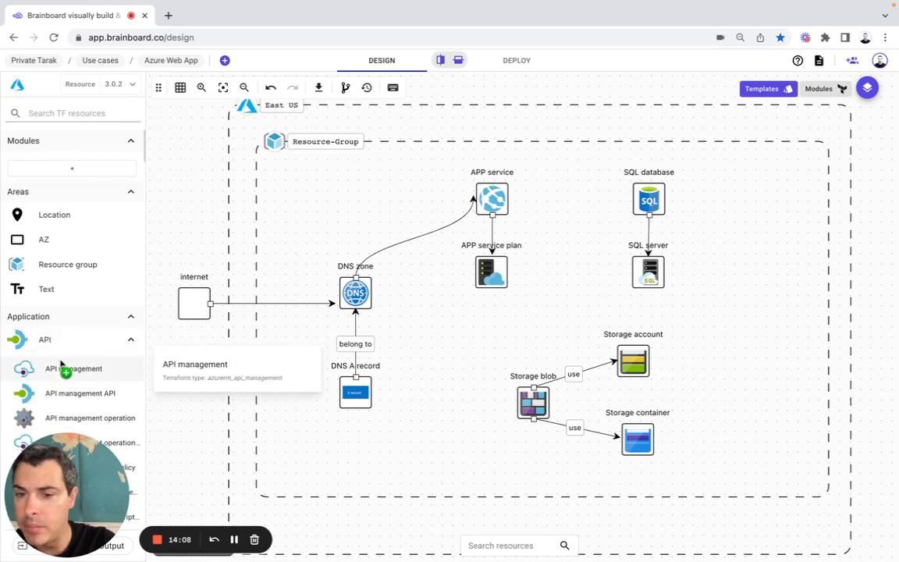
left_click_drag(63, 368, 771, 366)
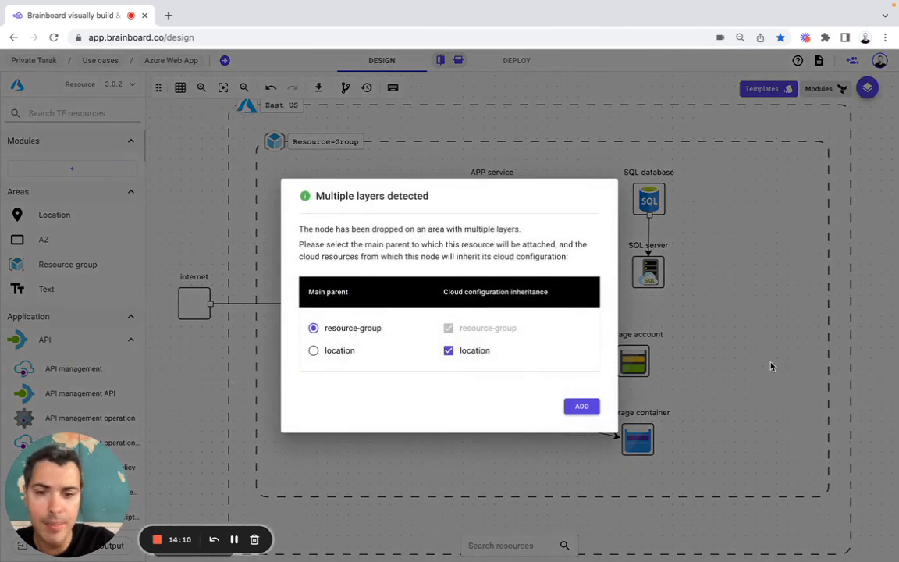
left_click(582, 406)
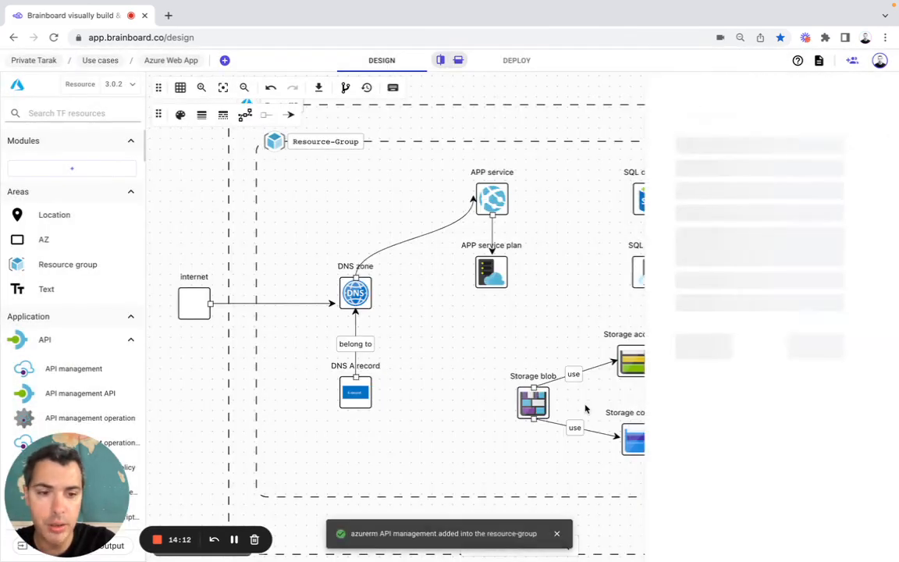
left_click(862, 535)
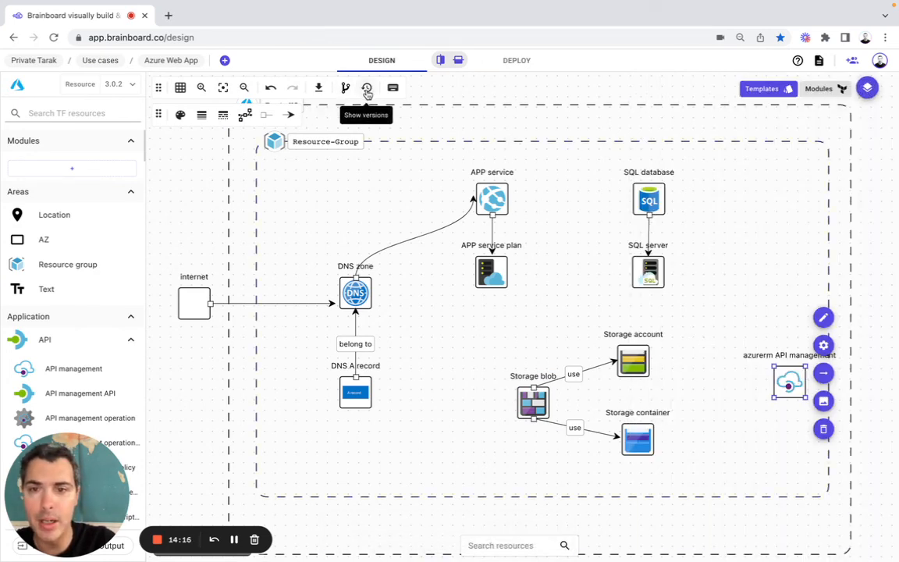
Commit the architecture as a new version with the message "Added API mgt"
left_click(343, 88)
type("Added API mgt")
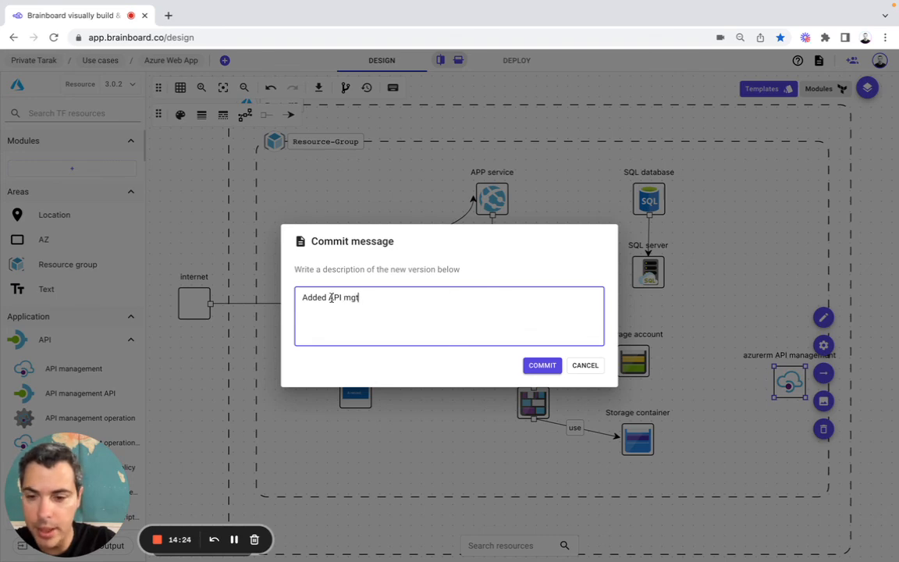
left_click(543, 365)
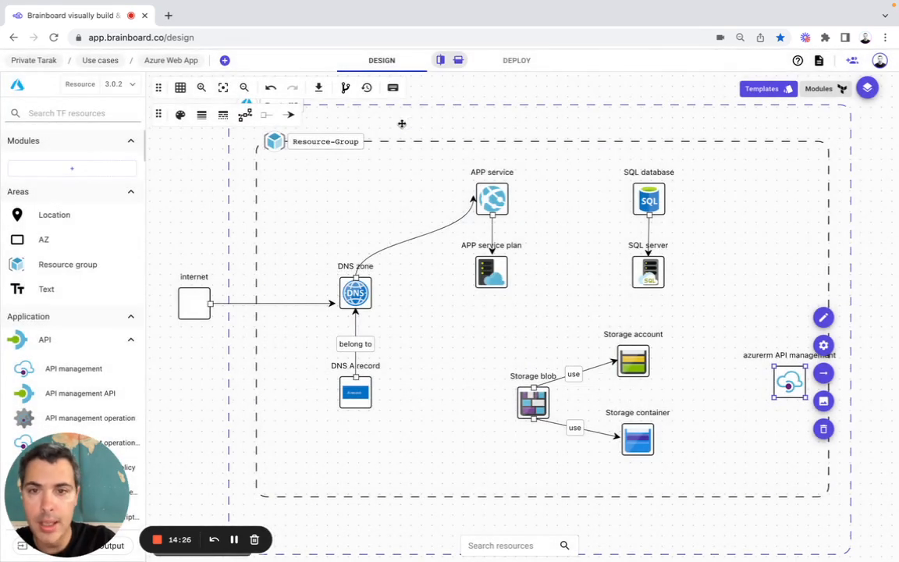
Switch the architecture to the "Init commit" version and back to the "Added API mgt" version
left_click(367, 87)
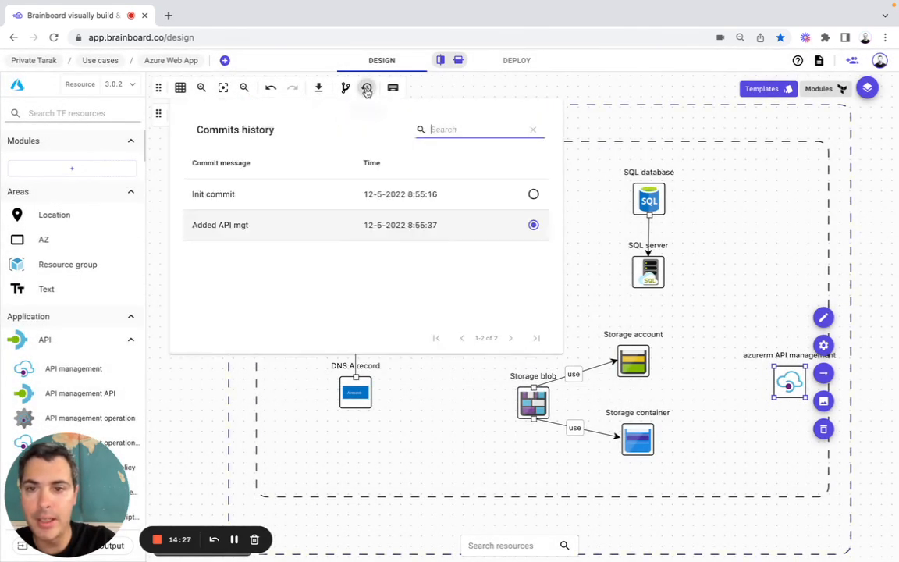
left_click(222, 202)
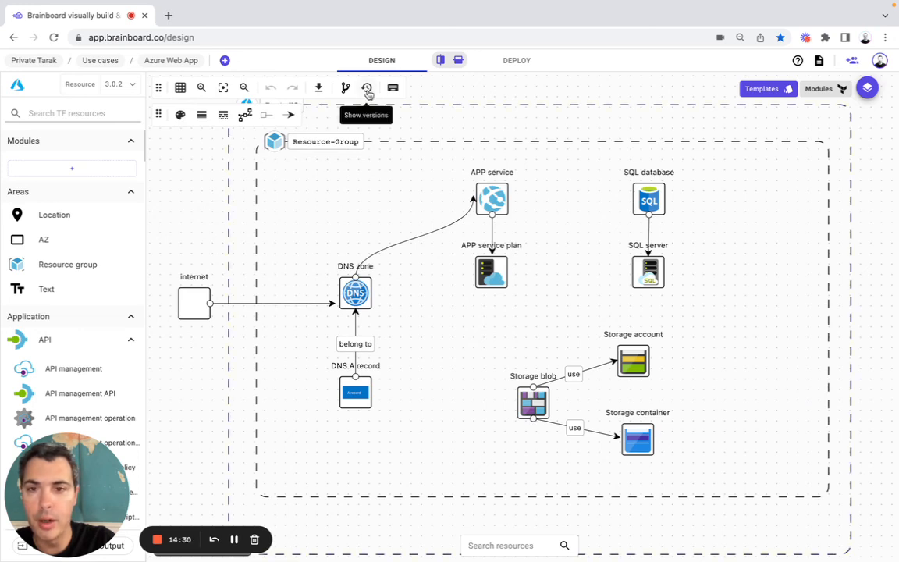
left_click(367, 89)
left_click(346, 234)
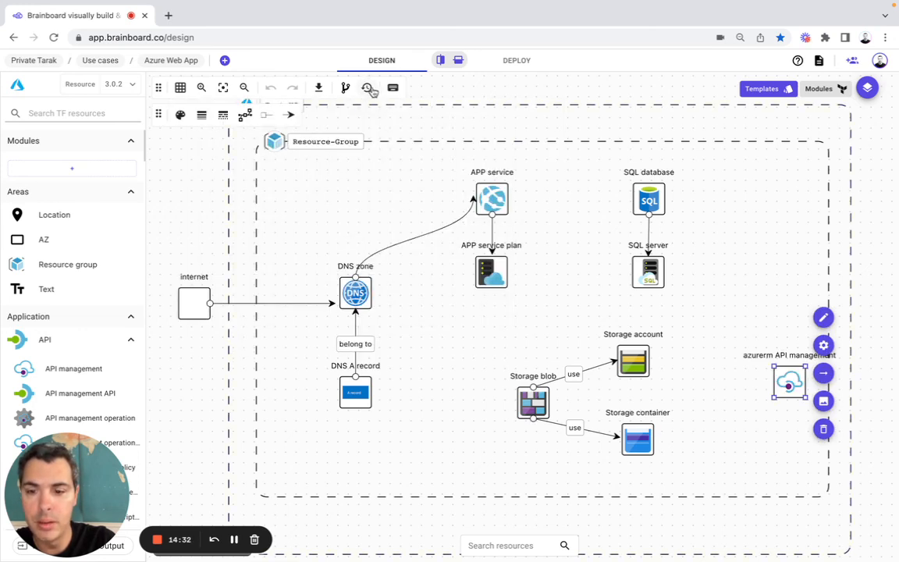
Start converting the Azure Web App architecture into a template, keeping its visibility set to Organization
left_click(171, 62)
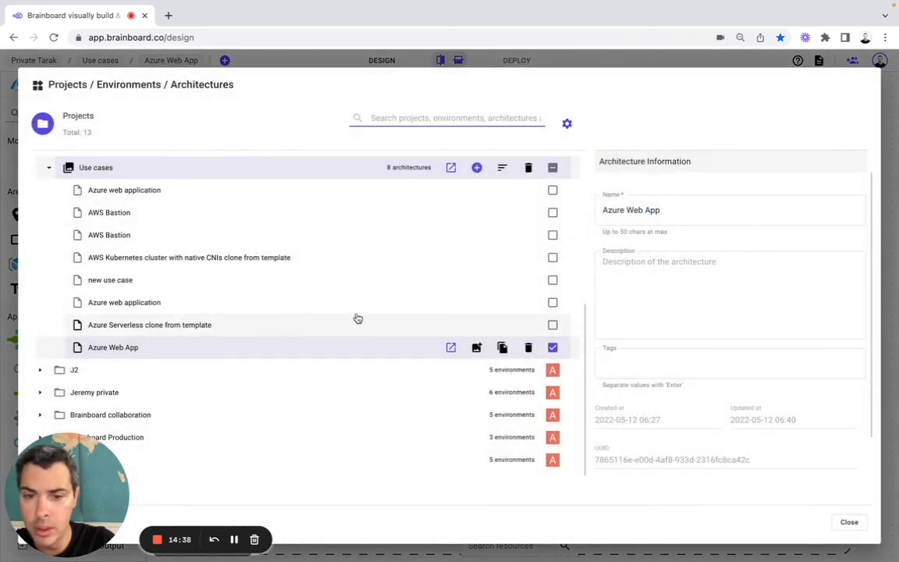
left_click(477, 349)
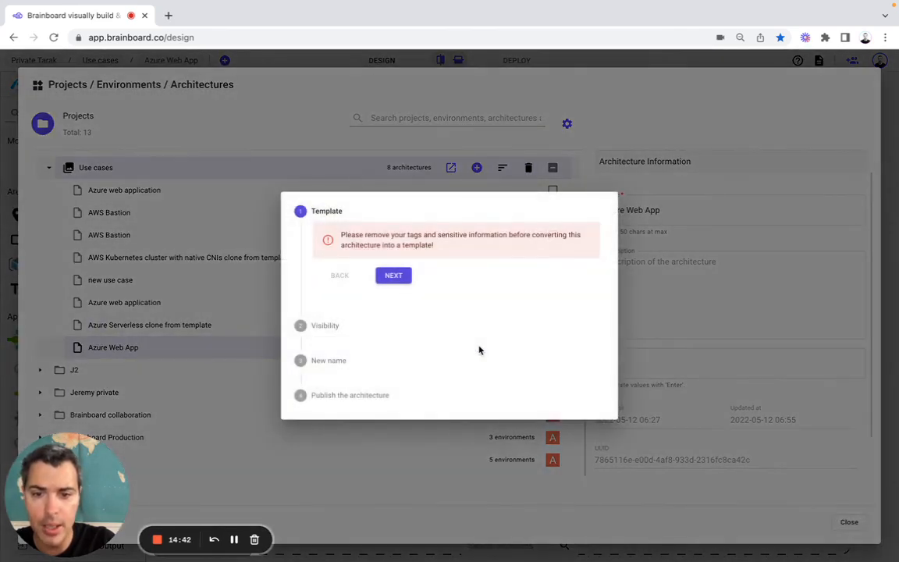
left_click(382, 278)
left_click(352, 277)
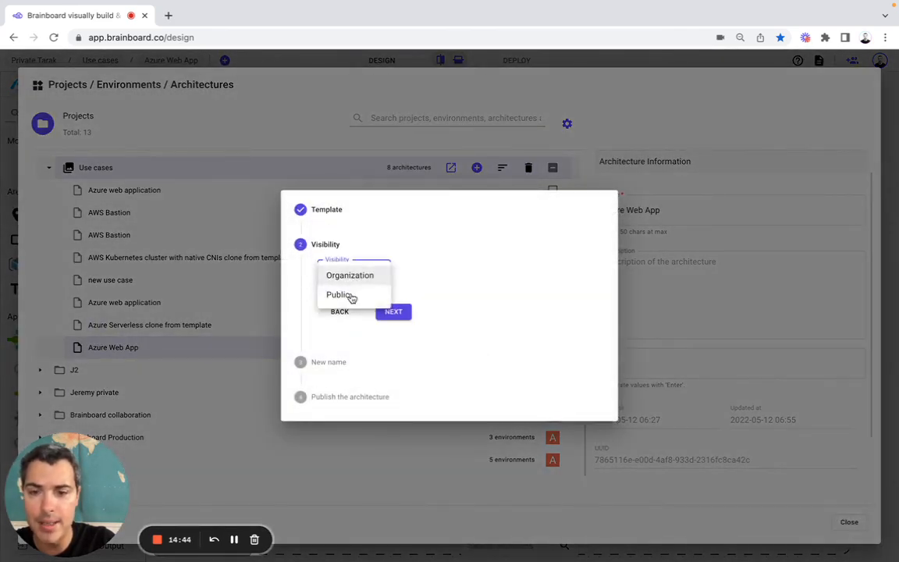
left_click(433, 297)
left_click(357, 279)
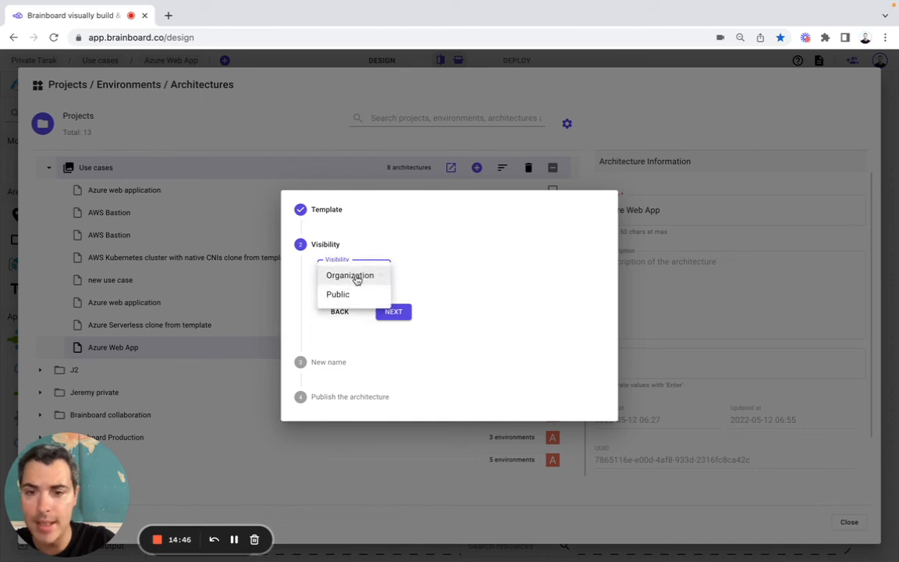
left_click(442, 288)
left_click(399, 311)
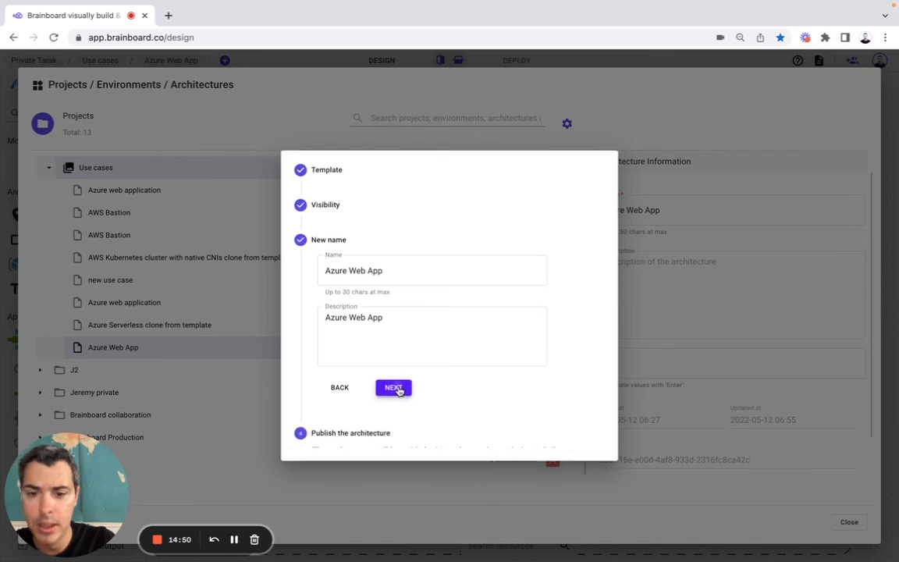
Publish the template with "Azure Web App" as name and description, and return to the design canvas
left_click(397, 389)
left_click(394, 374)
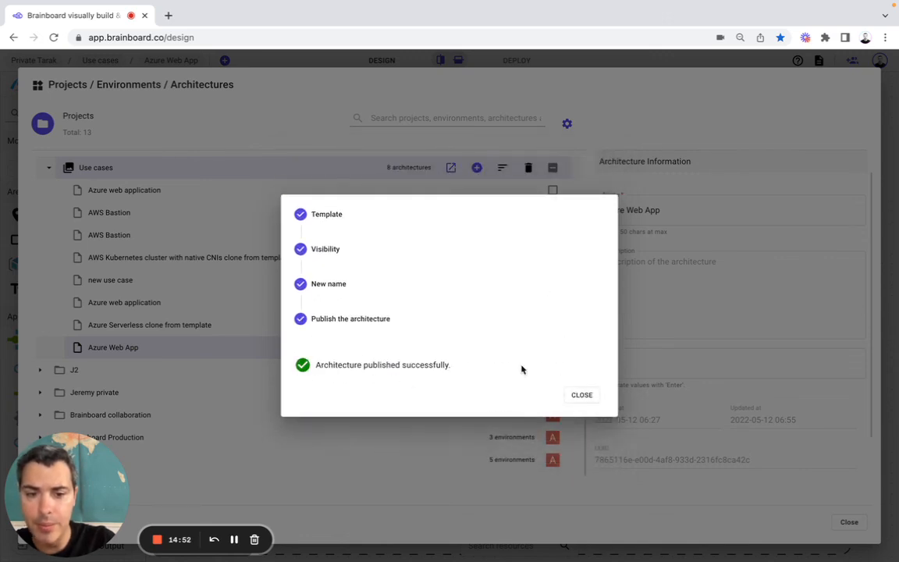
left_click(584, 398)
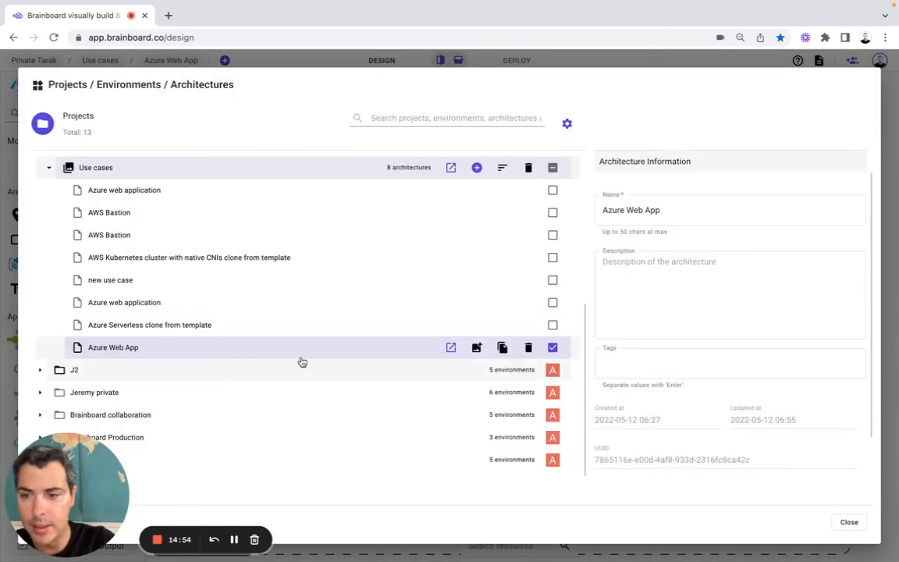
left_click(890, 305)
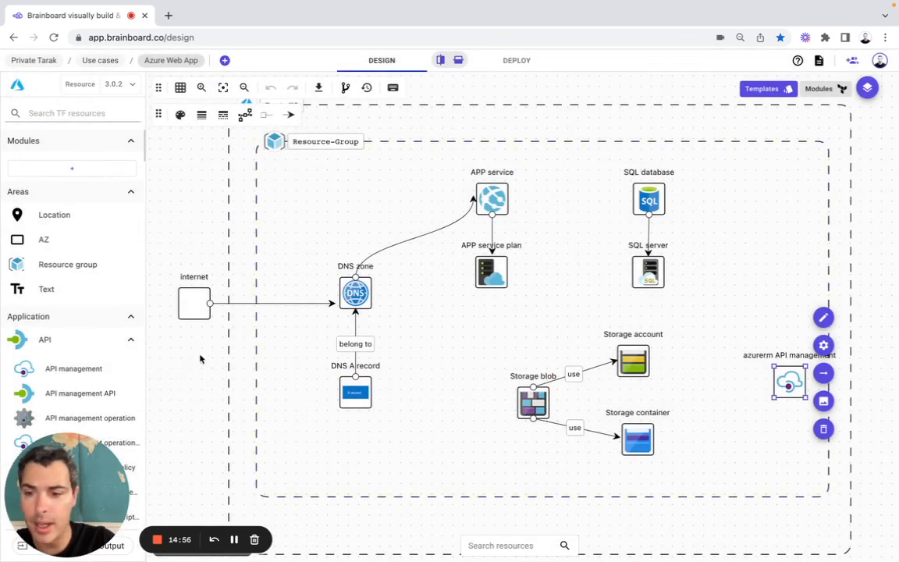